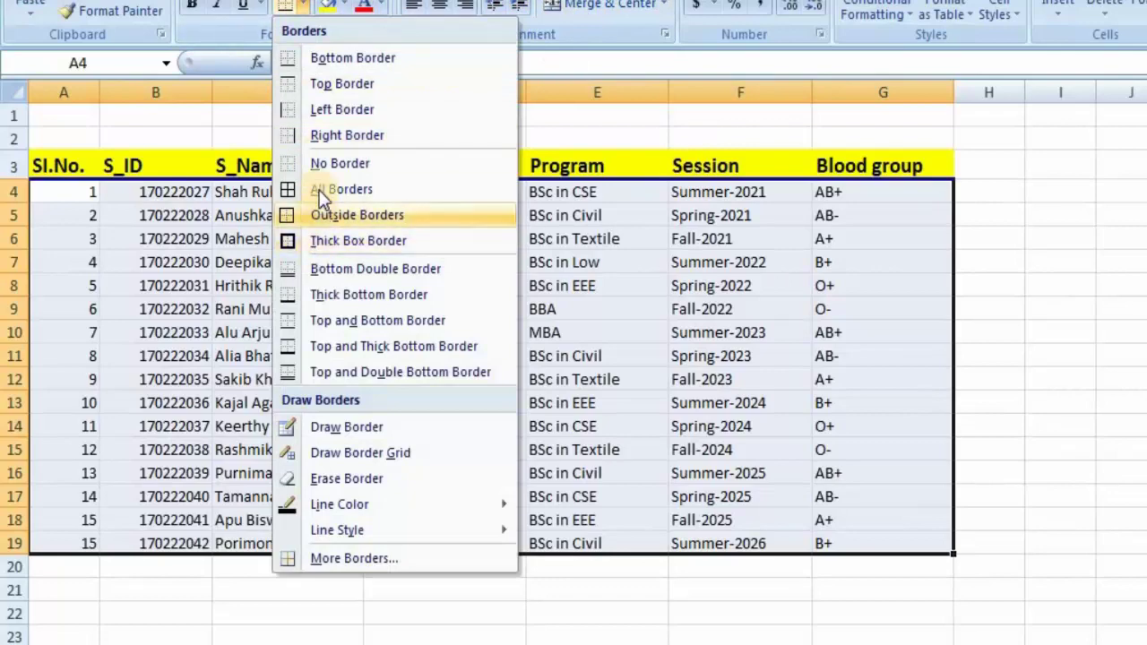
Apply all borders to the student data range A4:G19.
click(319, 190)
click(1120, 333)
Examine the ID, name, father's name, program, session and blood group columns of the student table.
drag(183, 192, 184, 495)
drag(236, 191, 278, 497)
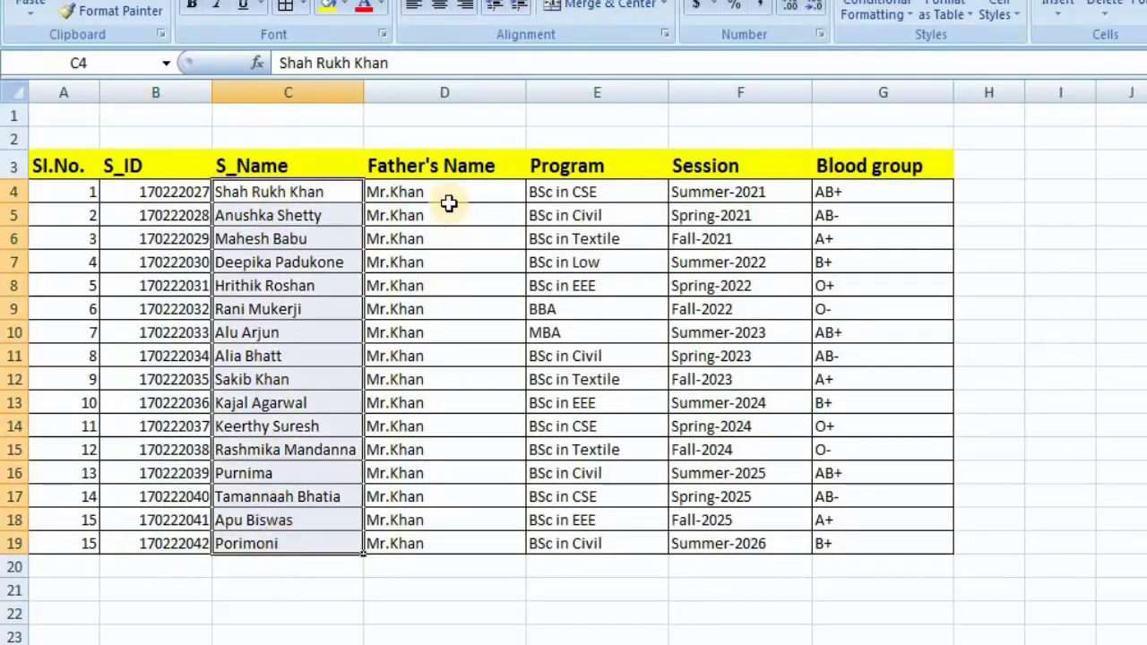
drag(448, 202, 448, 405)
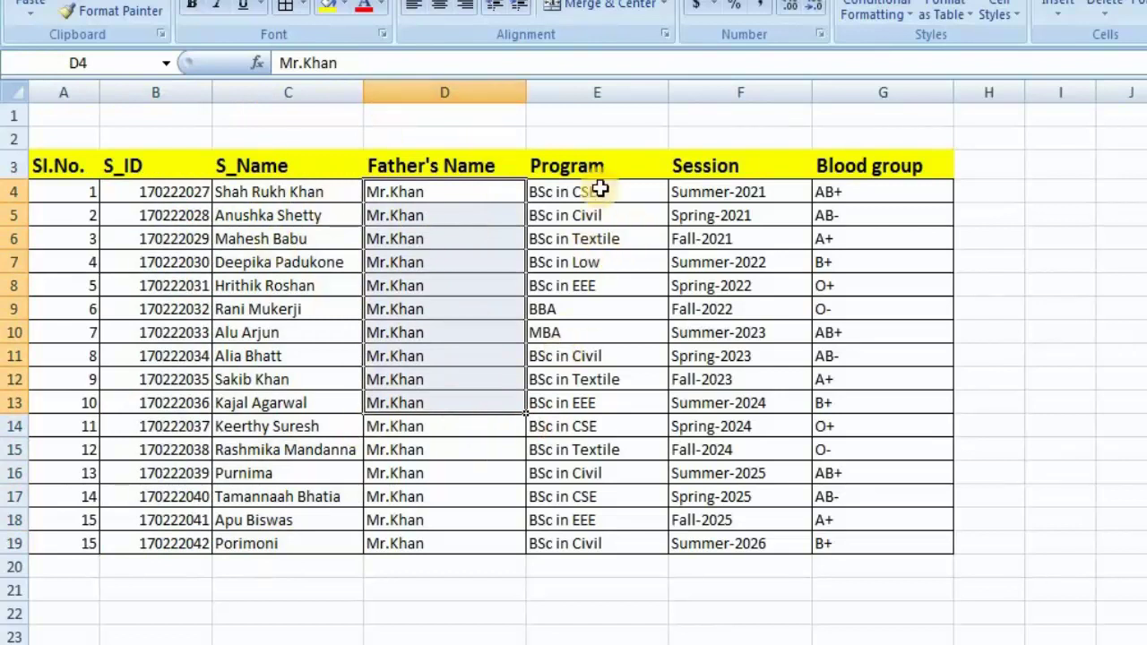
drag(596, 188, 593, 560)
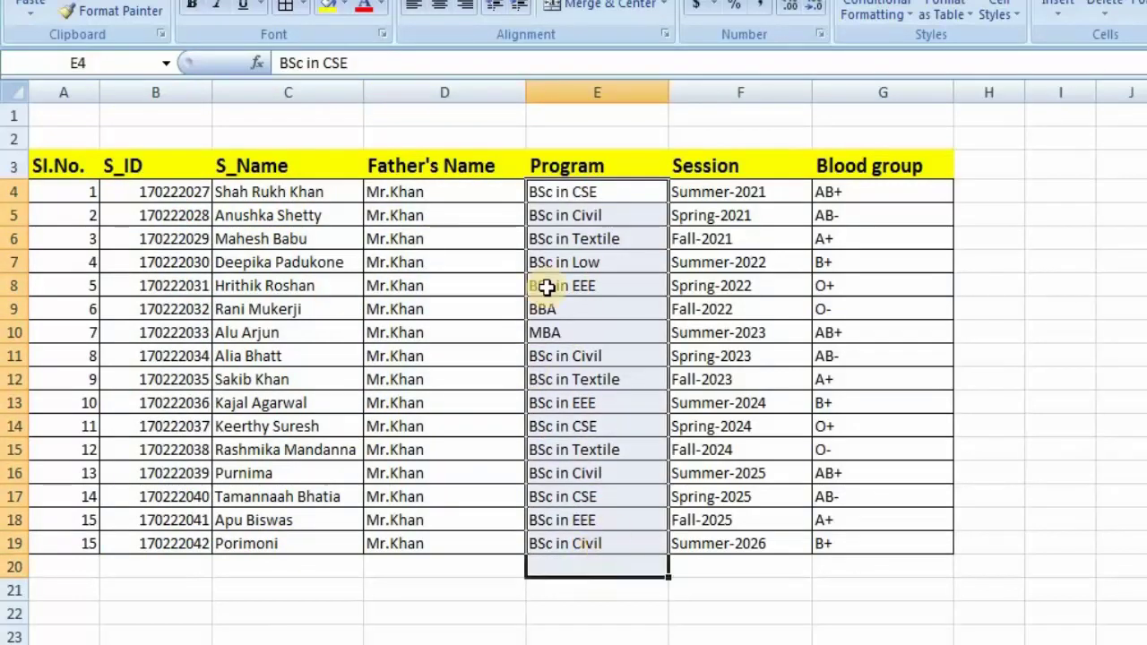
click(744, 192)
mouse_move(761, 202)
mouse_down()
mouse_move(744, 425)
mouse_move(743, 192)
mouse_up()
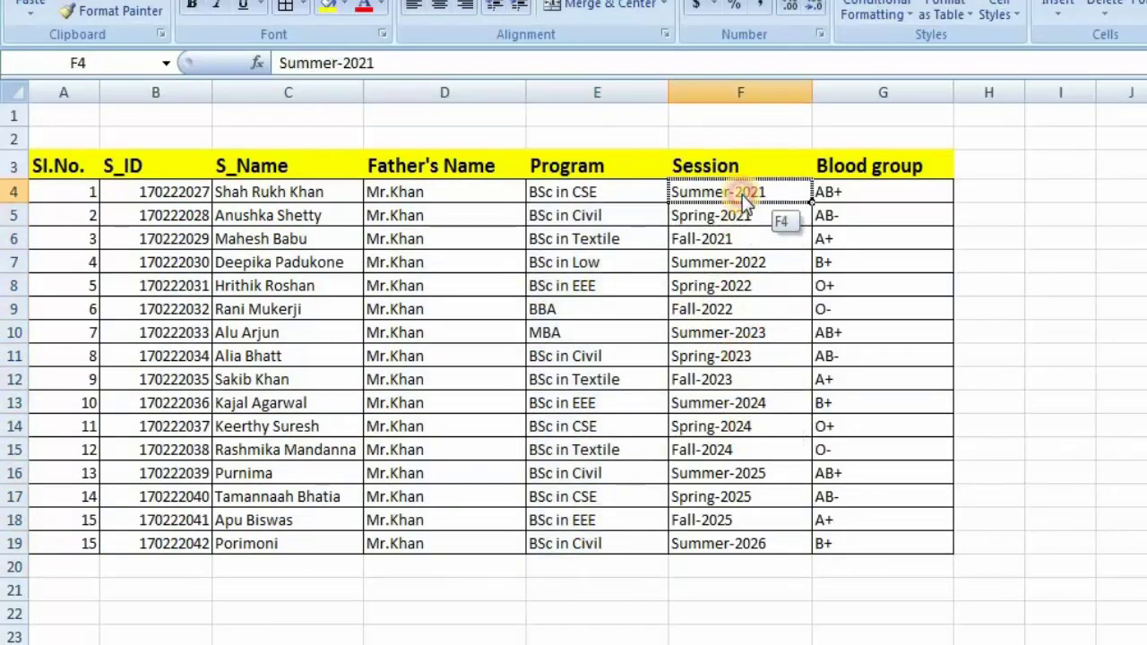
click(1111, 261)
drag(845, 197, 915, 522)
click(1146, 402)
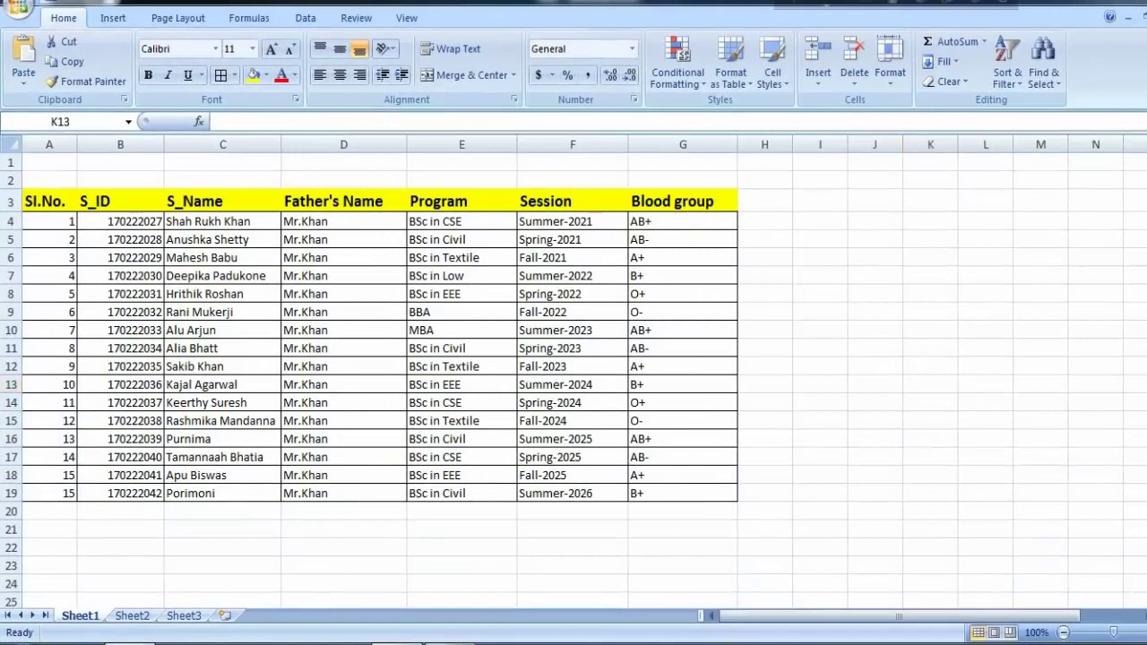
View the collected portrait photos in the PICTURE folder.
click(397, 643)
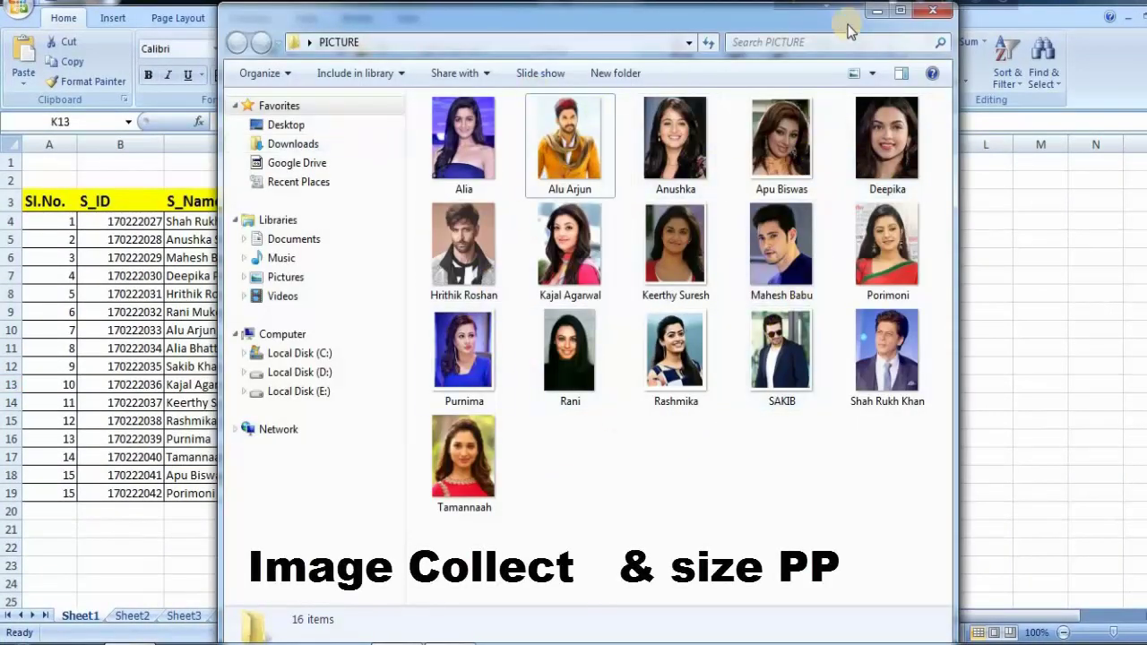
click(878, 16)
Switch to Adobe Photoshop and crop Alu Arjun.jpg around the head and shoulders to 1.6 by 2 in at 300 pixels/inch.
click(462, 644)
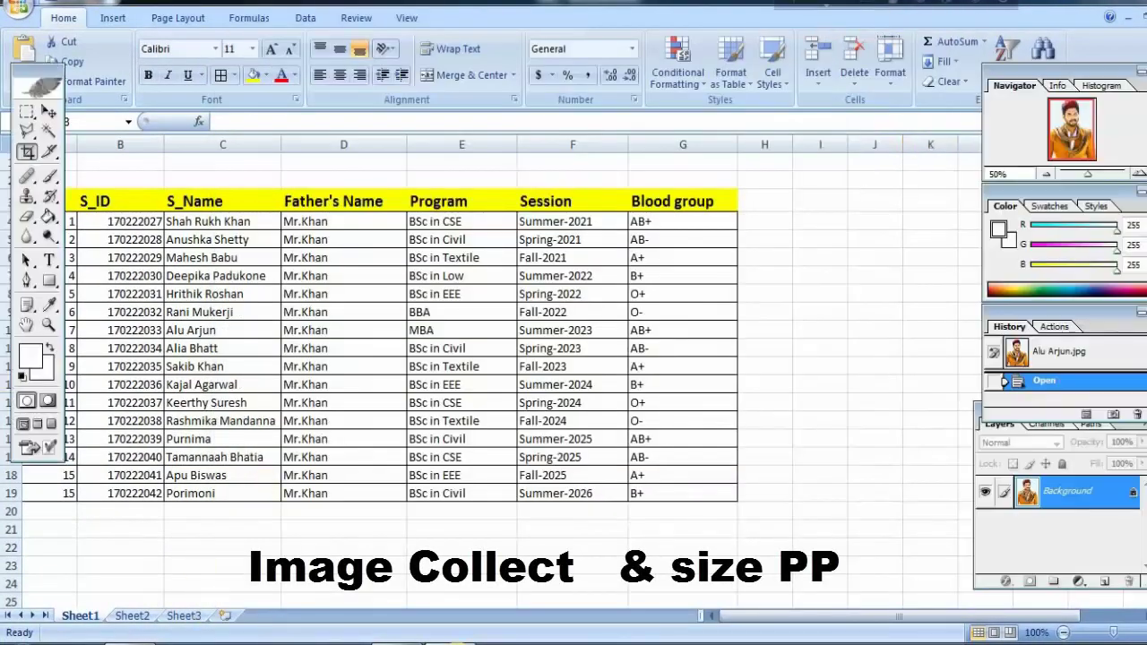
double_click(112, 64)
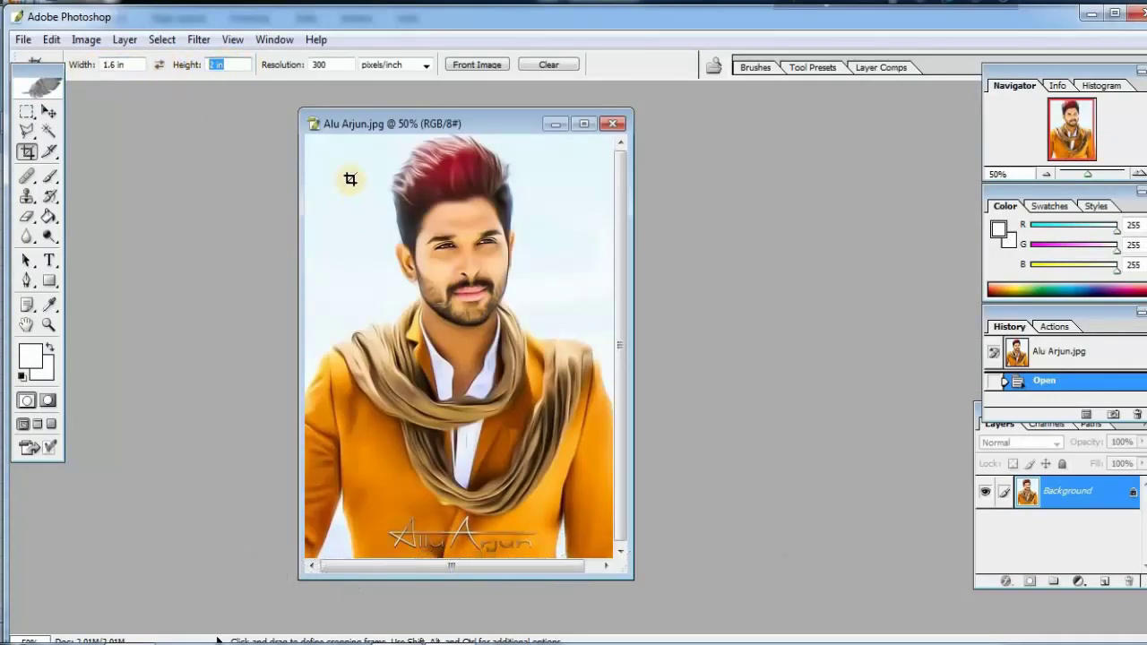
mouse_move(558, 375)
mouse_down()
mouse_move(607, 476)
mouse_move(593, 486)
mouse_up()
key(Up)
key(Up)
key(Up)
key(Up)
key(Up)
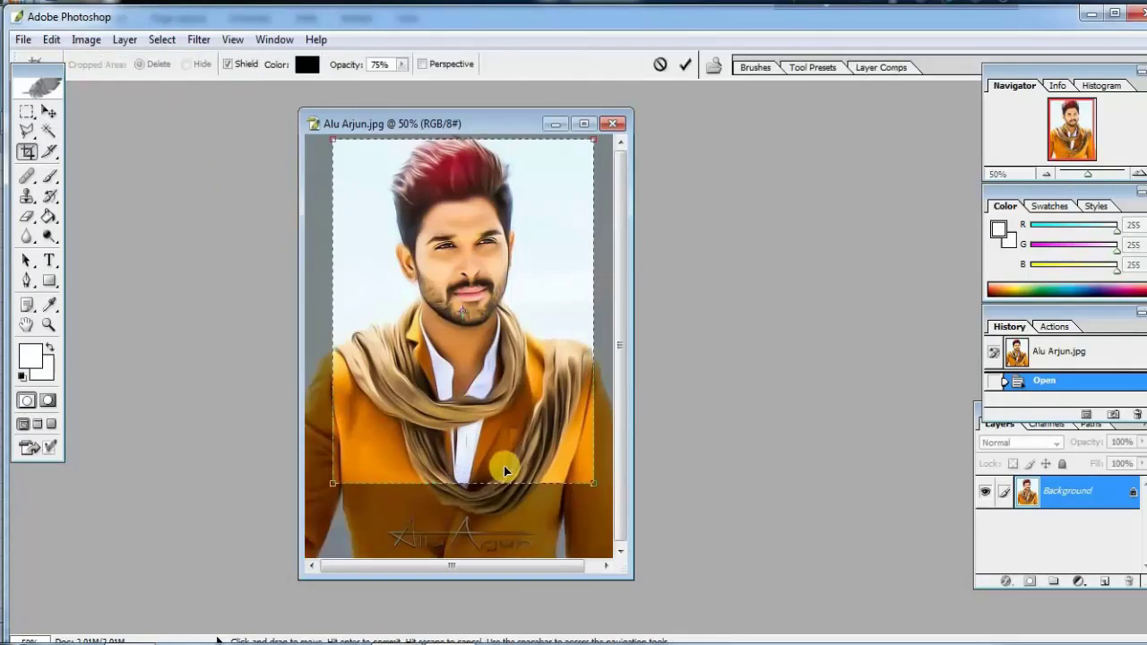
key(Return)
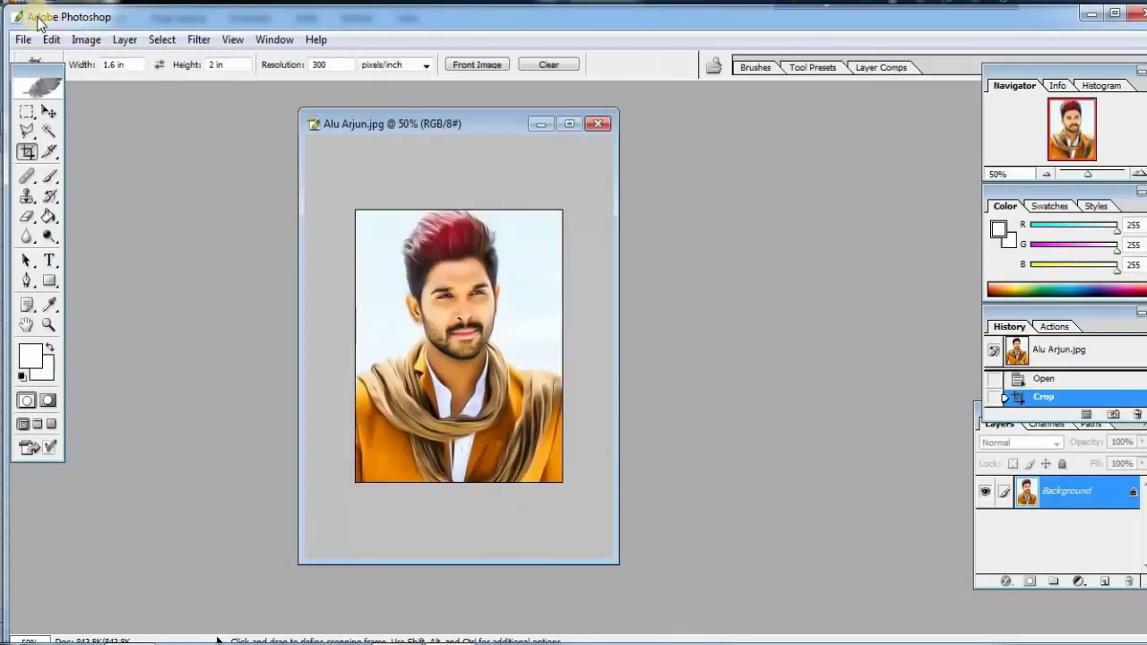
Save the cropped portrait as a JPEG at Maximum quality 12 and close the image.
click(23, 39)
click(51, 234)
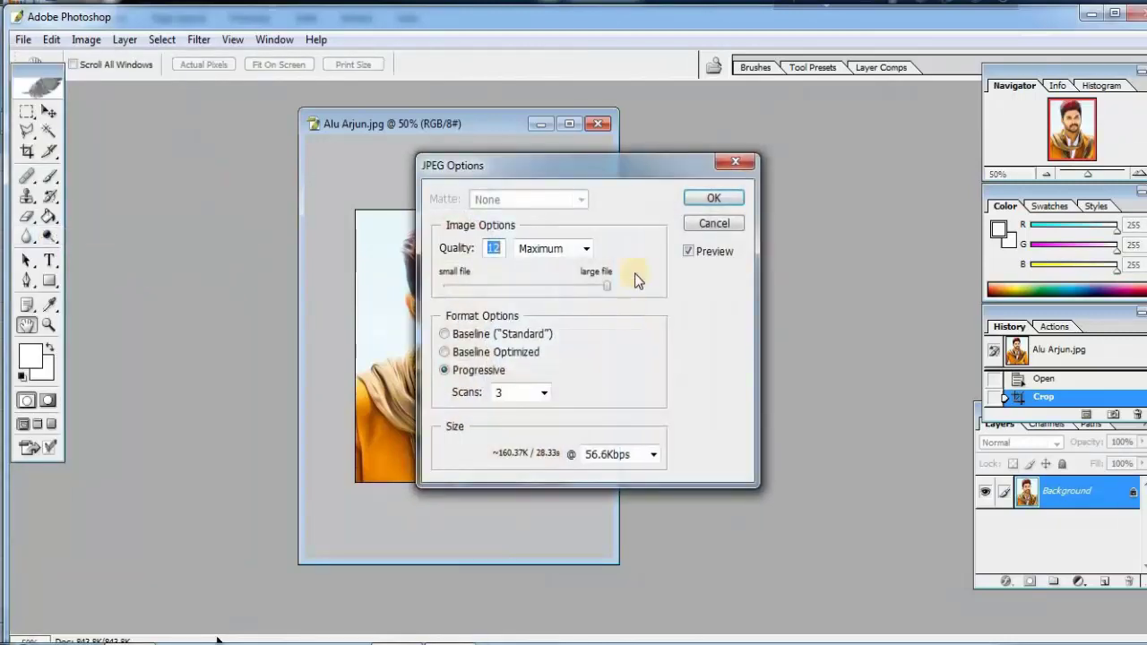
click(714, 198)
click(598, 123)
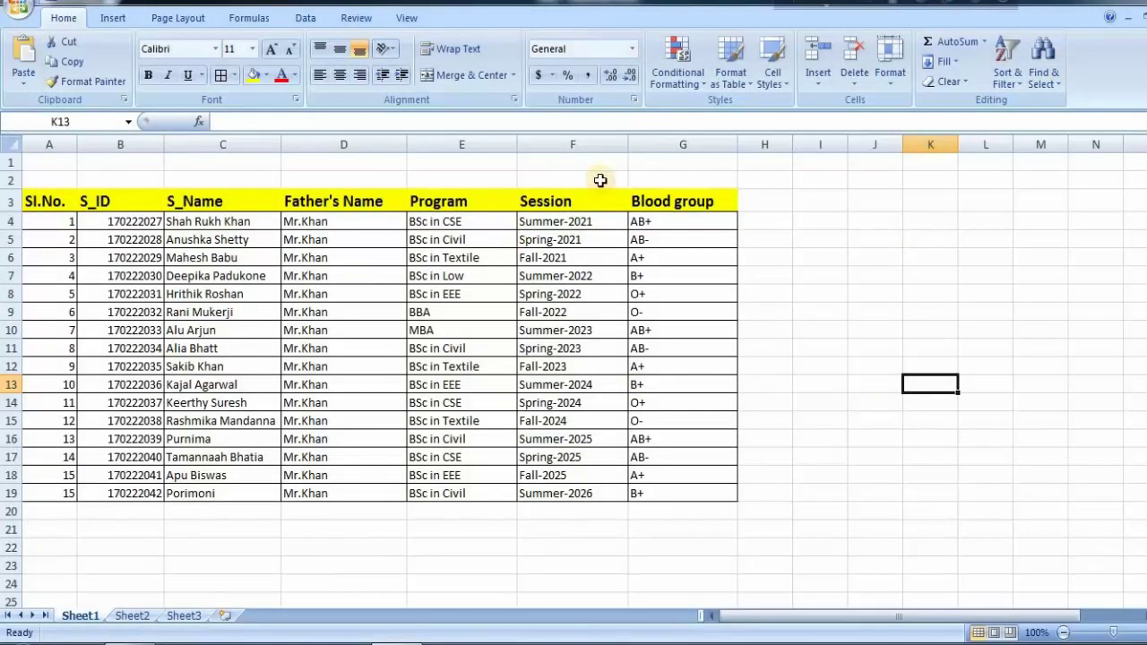
Try to save the student workbook on the Desktop as an Excel Workbook named data.
click(18, 7)
mouse_move(64, 175)
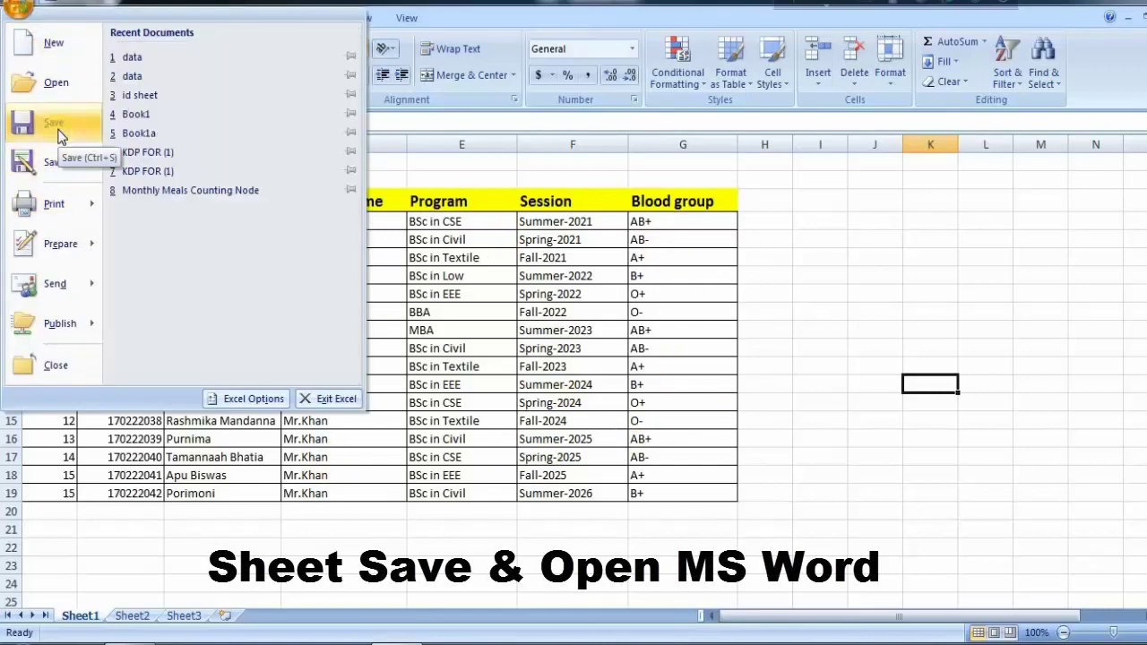
click(55, 123)
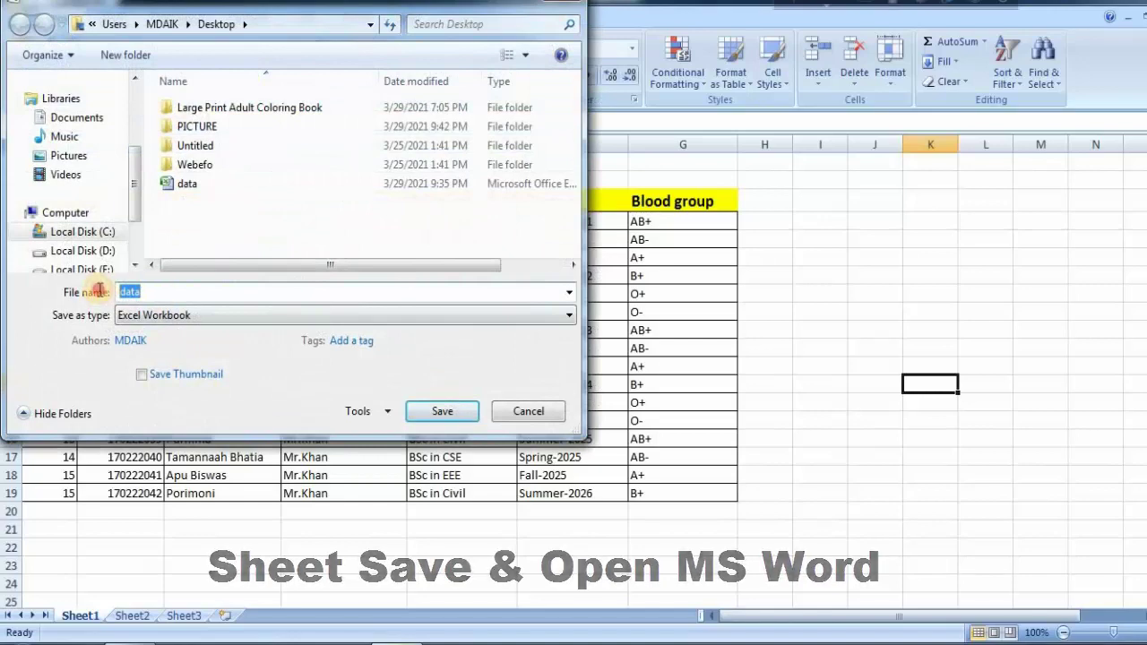
click(528, 411)
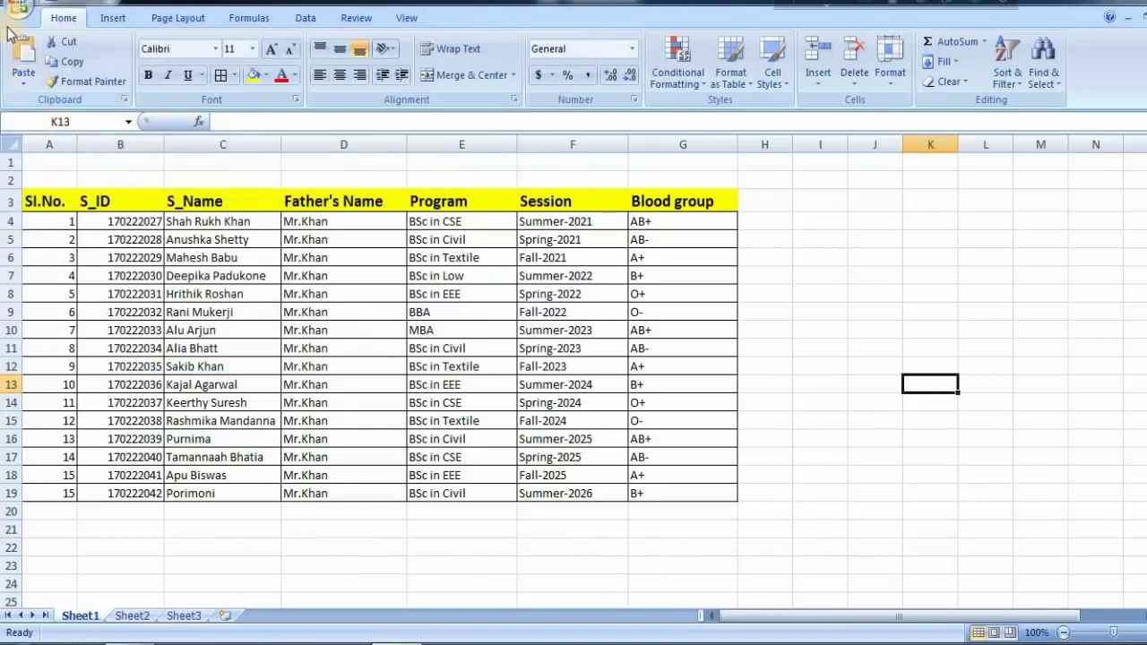
click(16, 14)
click(103, 166)
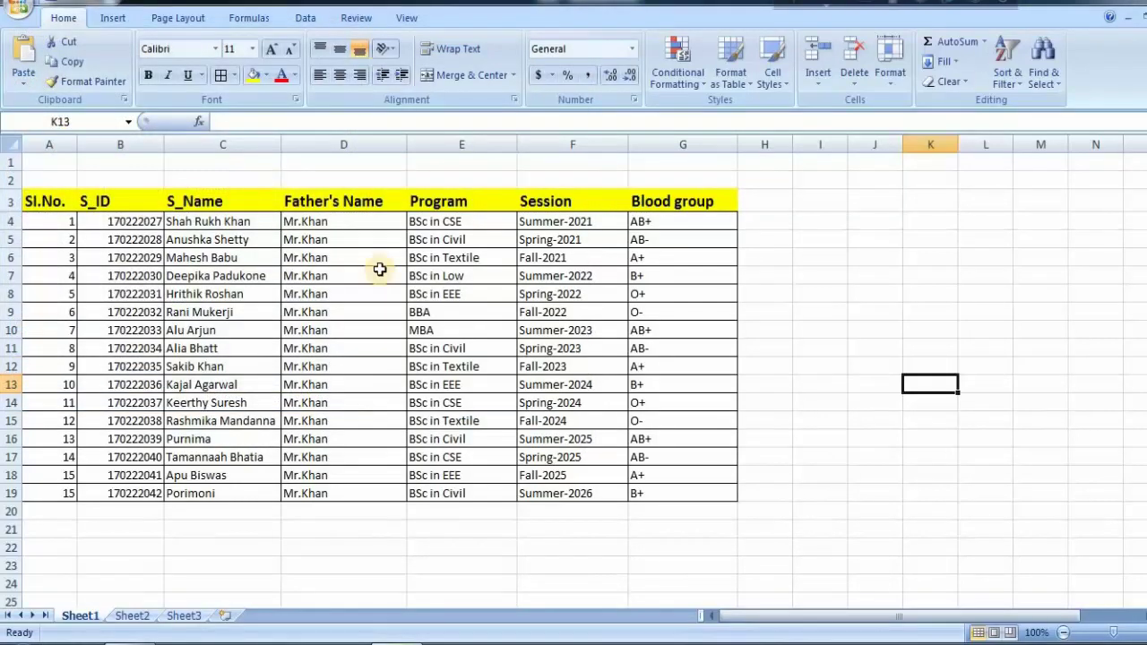
click(21, 637)
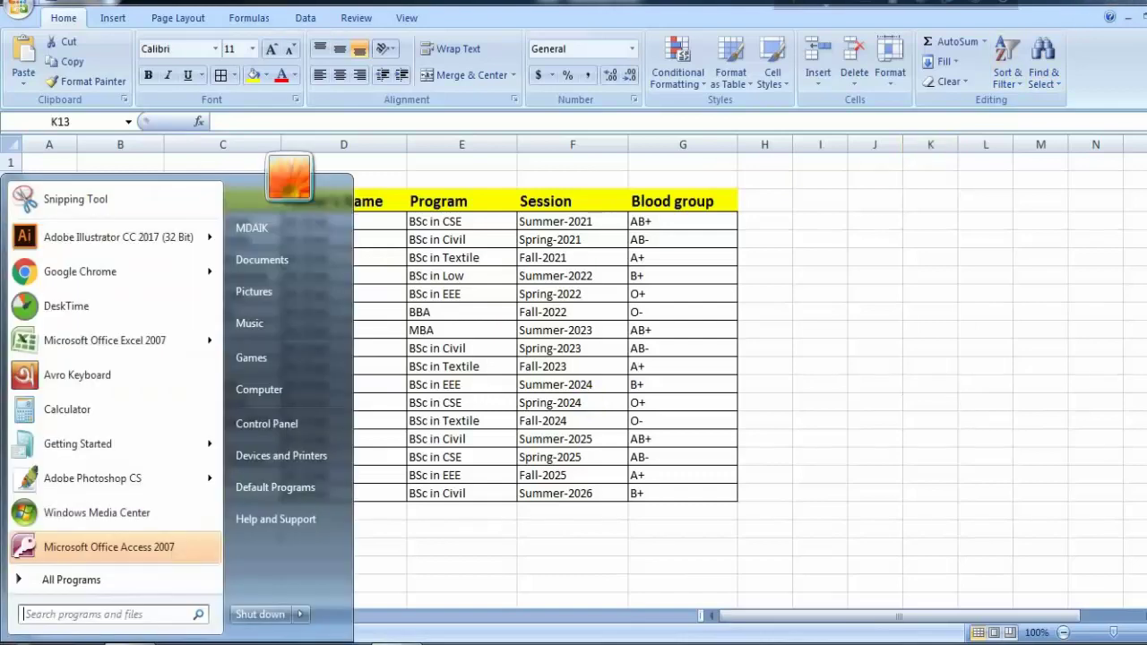
click(89, 548)
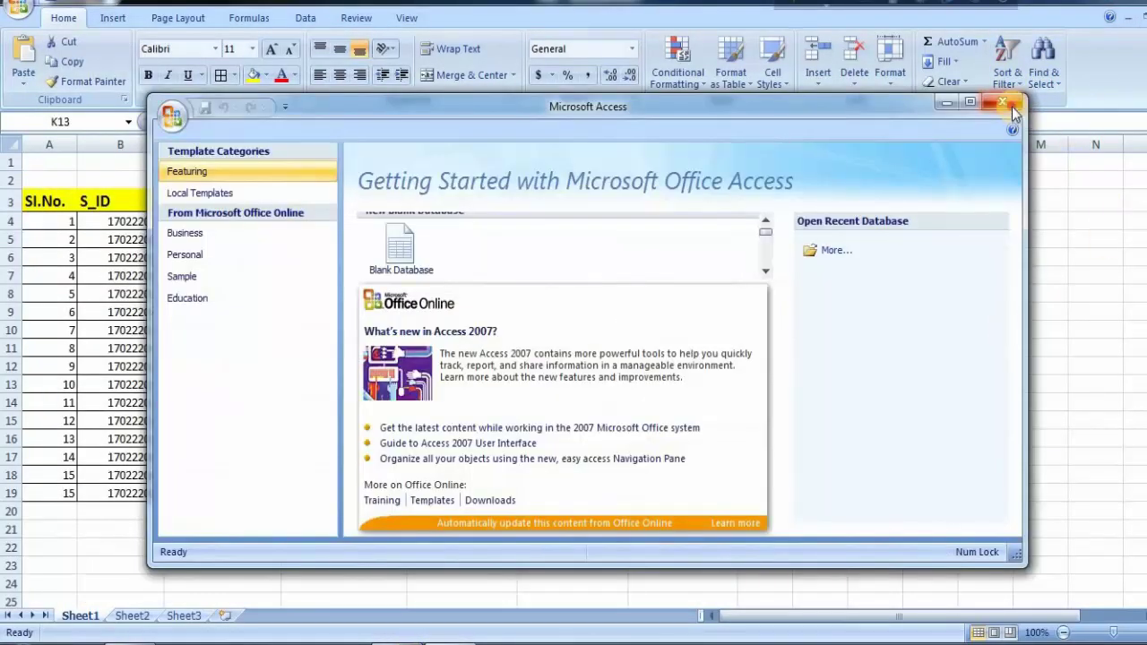
click(1004, 104)
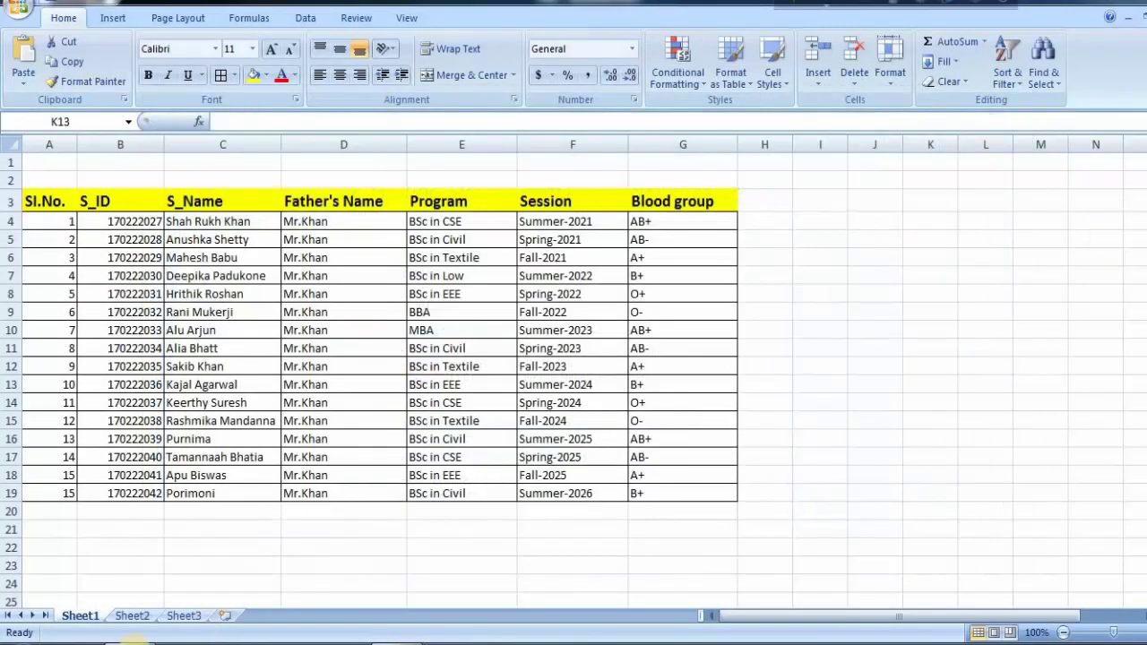
Launch Microsoft Office Word 2007 and maximize its blank document window.
click(22, 638)
click(49, 583)
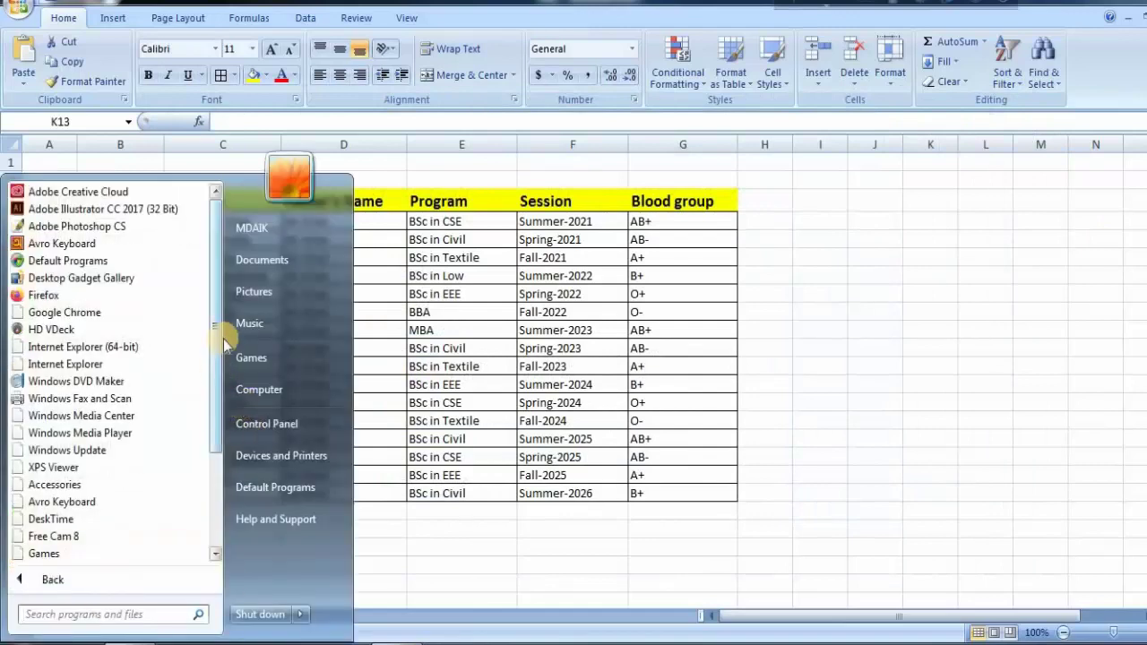
scroll(212, 349, down, 2)
click(62, 552)
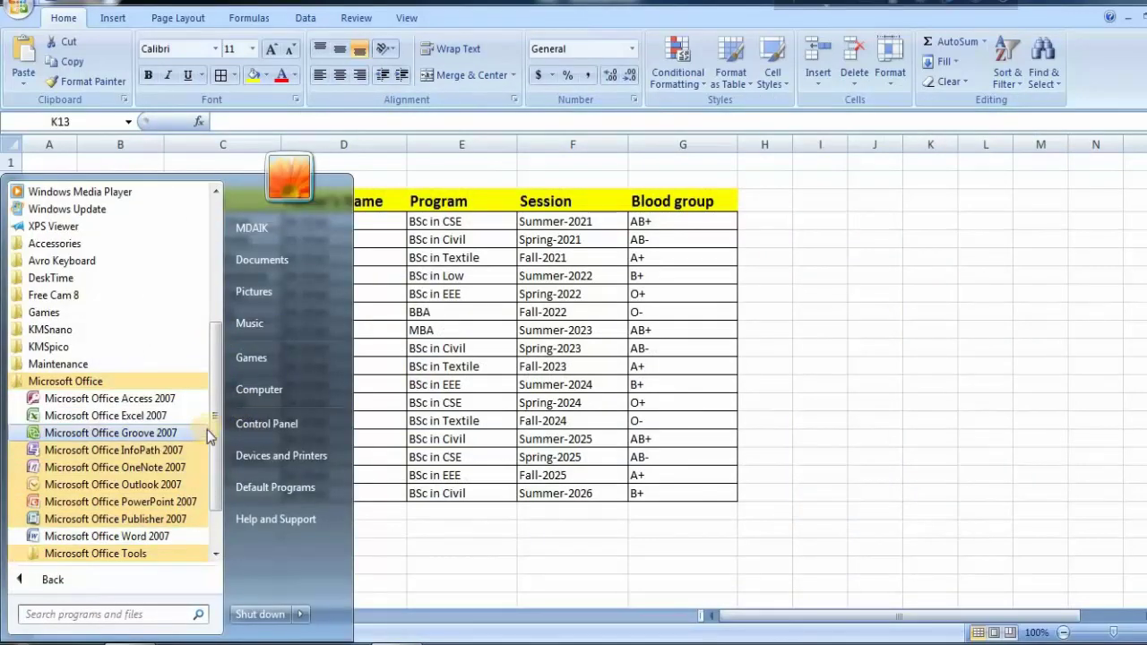
click(132, 538)
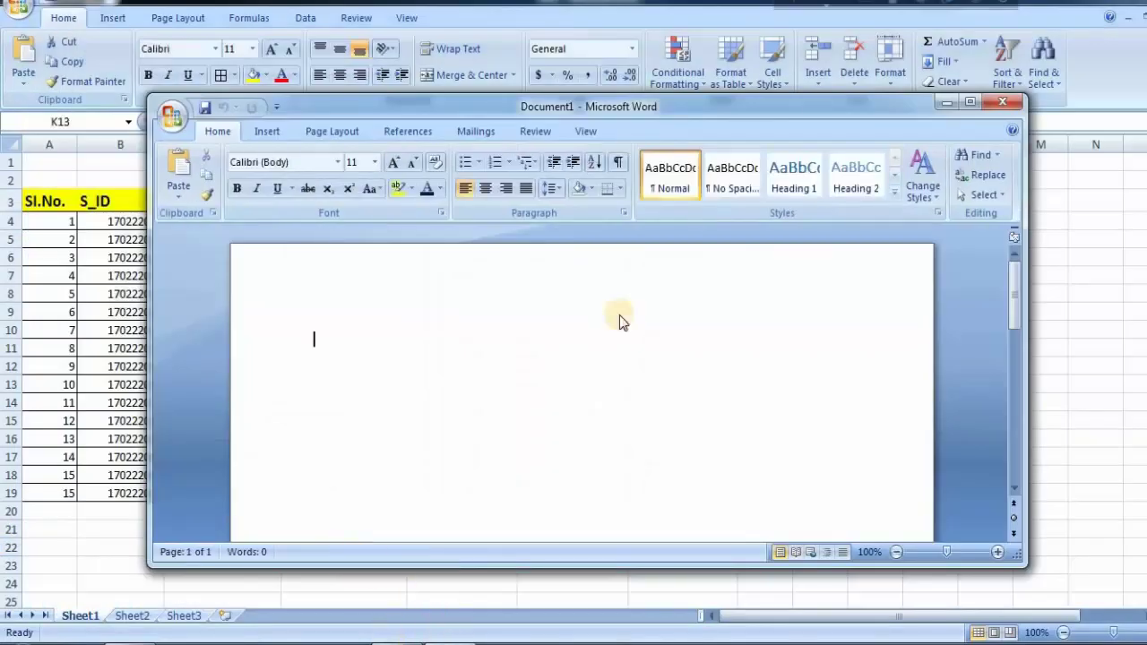
click(971, 103)
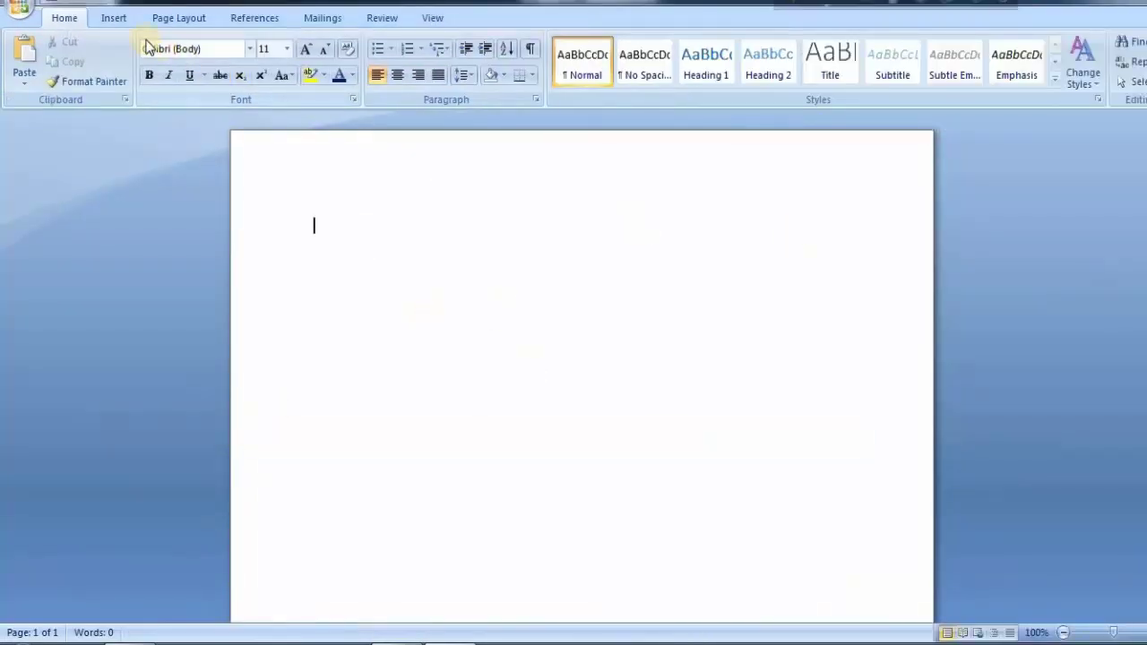
Set the blank document's page margins to Narrow.
click(184, 18)
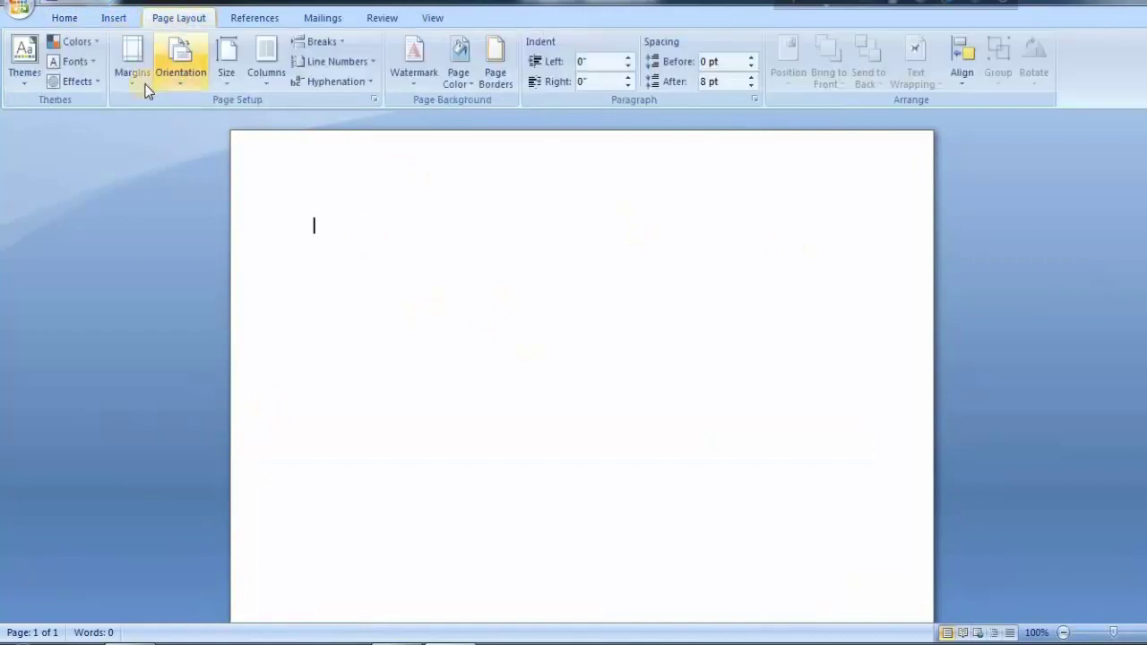
click(132, 78)
click(186, 174)
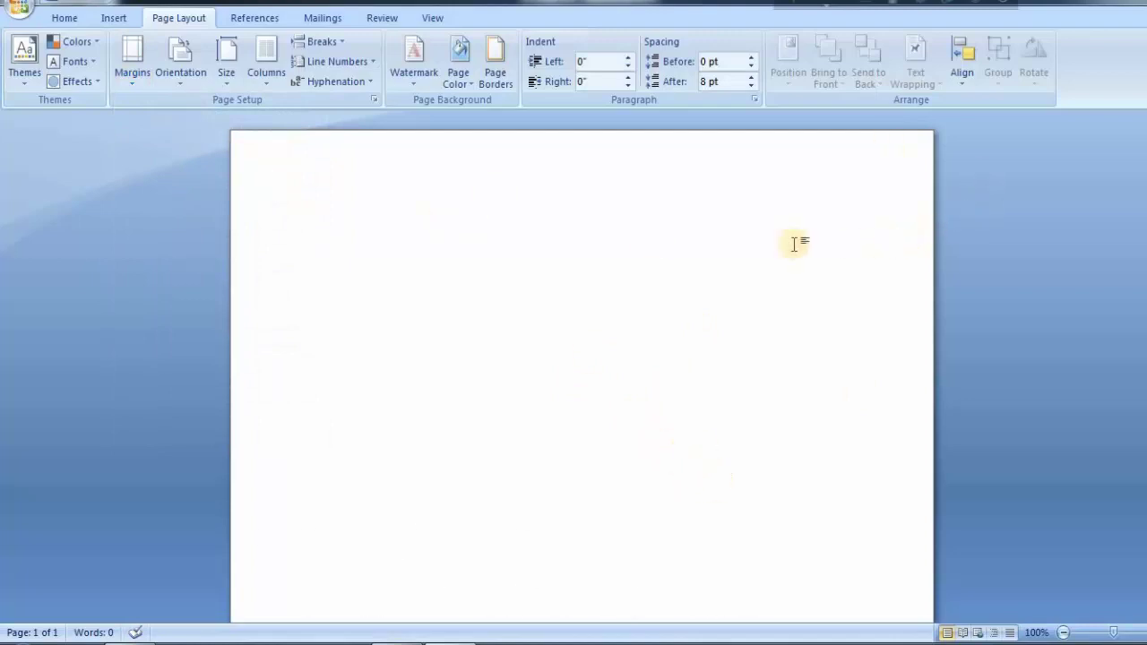
Insert a table with two columns and three rows at the start of the page.
click(114, 18)
click(145, 79)
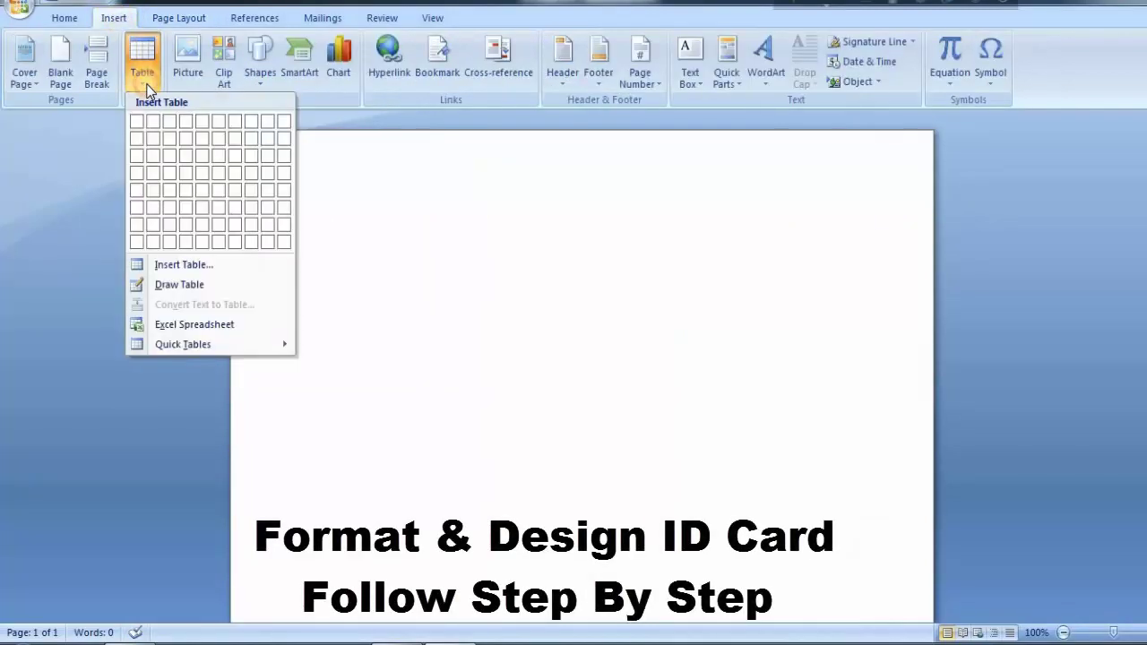
click(153, 152)
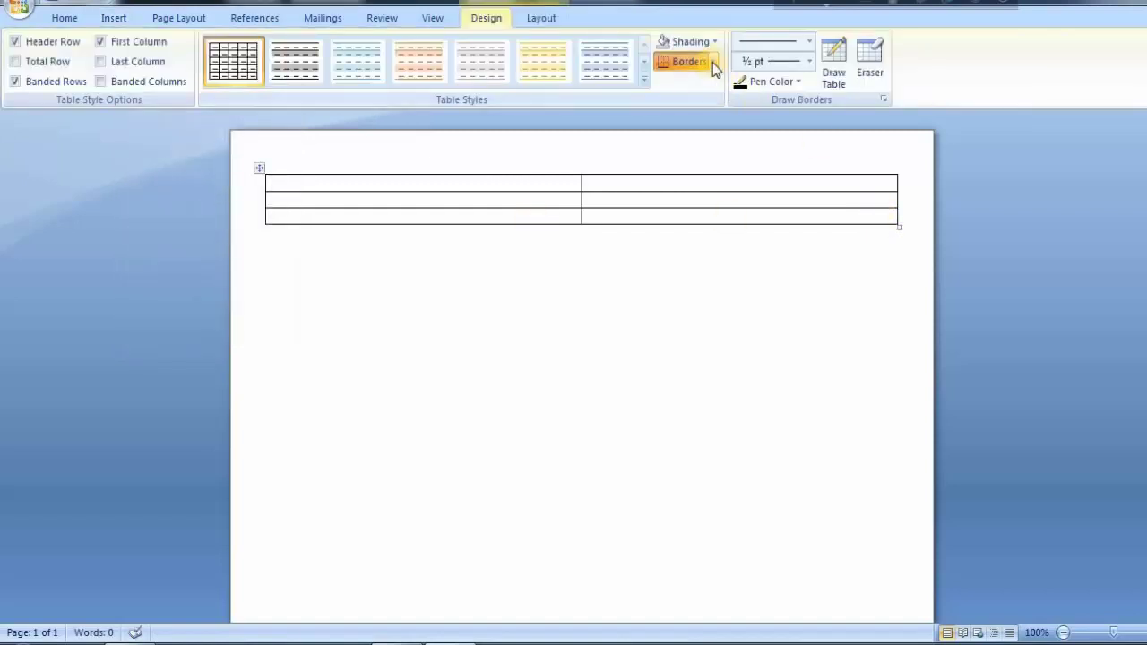
Set the height of all rows in the two-column table to 2.1 inches.
click(259, 168)
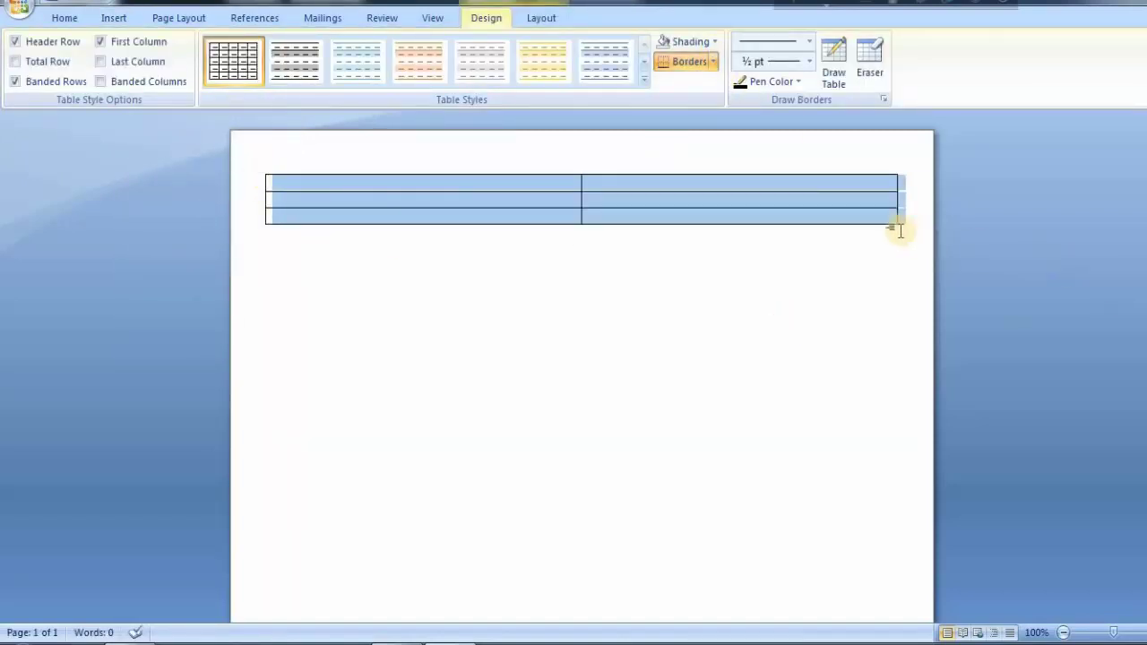
click(543, 18)
click(615, 44)
drag(616, 45, 616, 45)
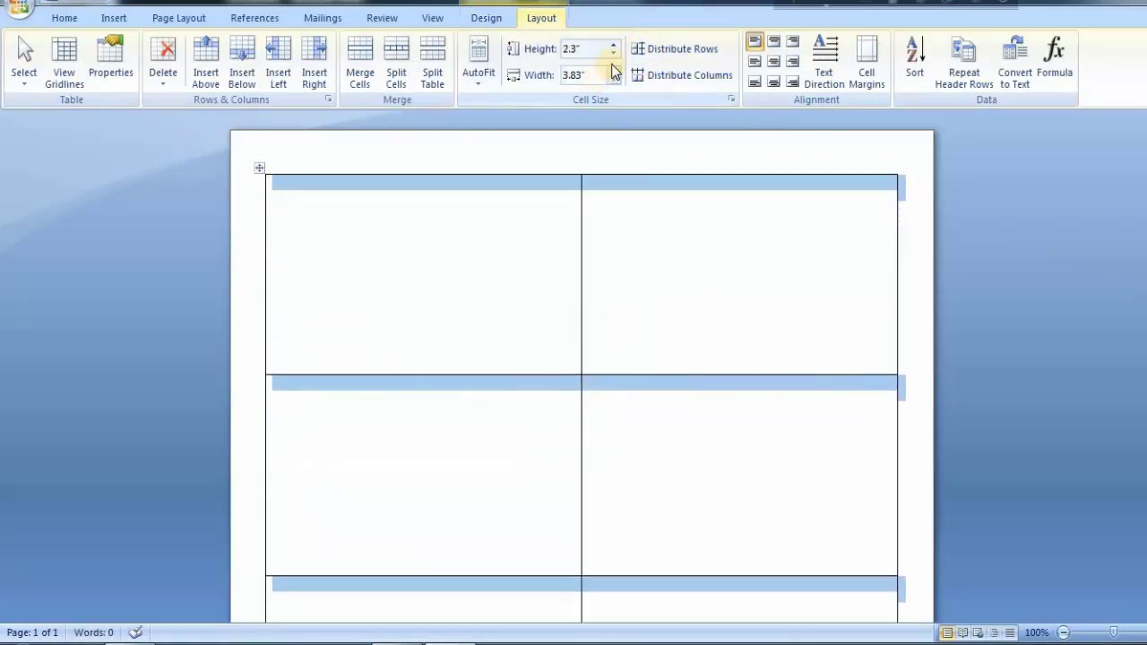
click(613, 53)
click(613, 53)
click(604, 403)
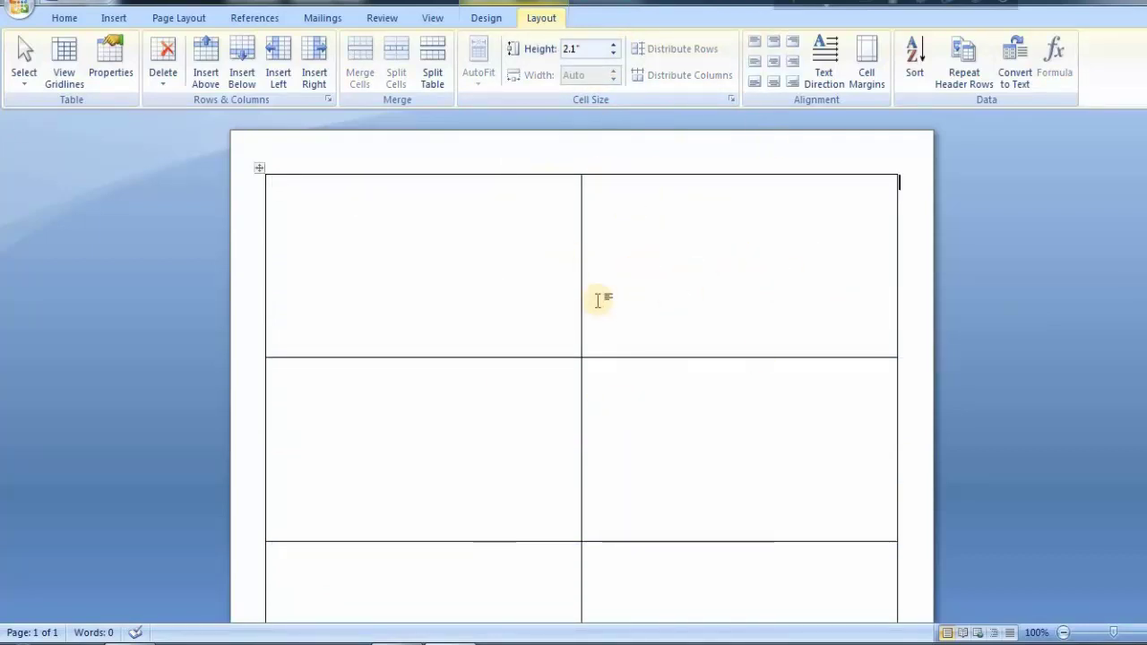
Undo the row height changes and the insertion of the two-column table.
key(ctrl+z)
key(ctrl+z)
key(ctrl+z)
key(ctrl+z)
key(ctrl+z)
key(ctrl+z)
key(ctrl+z)
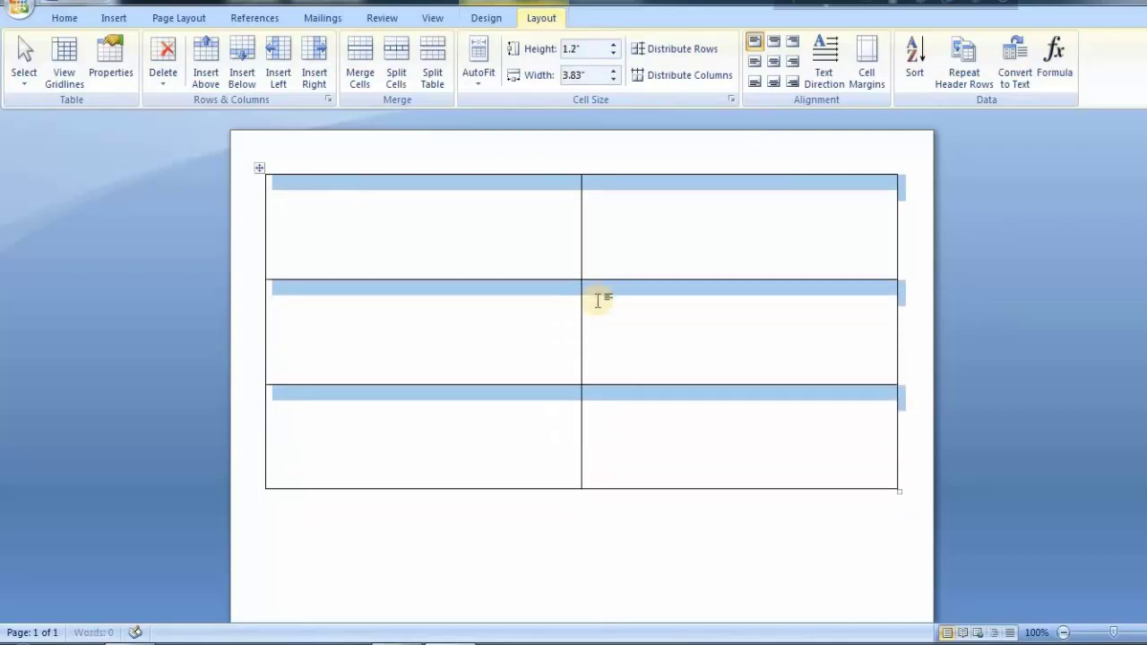
key(ctrl+z)
Insert a table with three columns and three rows on the empty page.
click(113, 18)
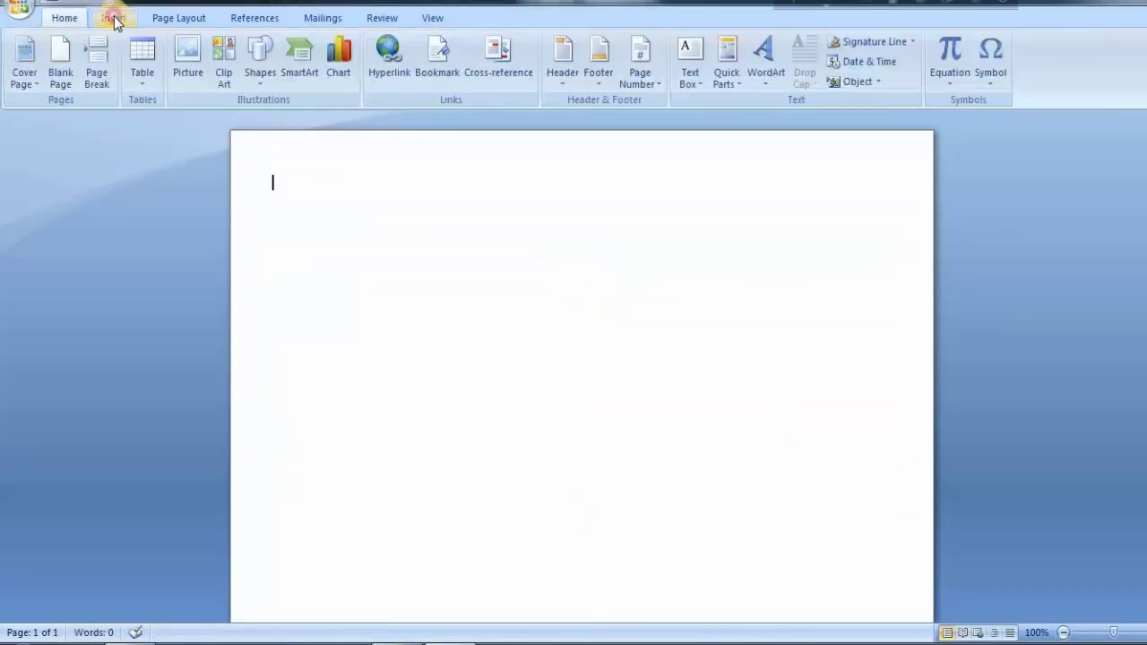
click(141, 78)
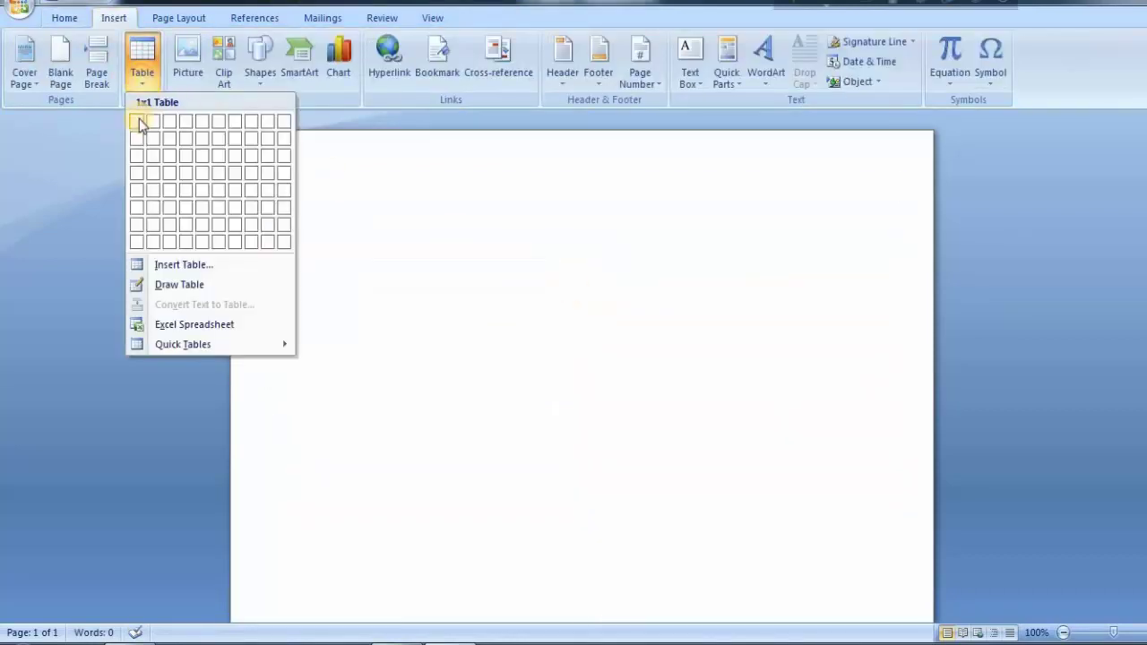
click(169, 158)
Try to enlarge only the first row of the three-column table to a height of 1.9 inches.
click(548, 20)
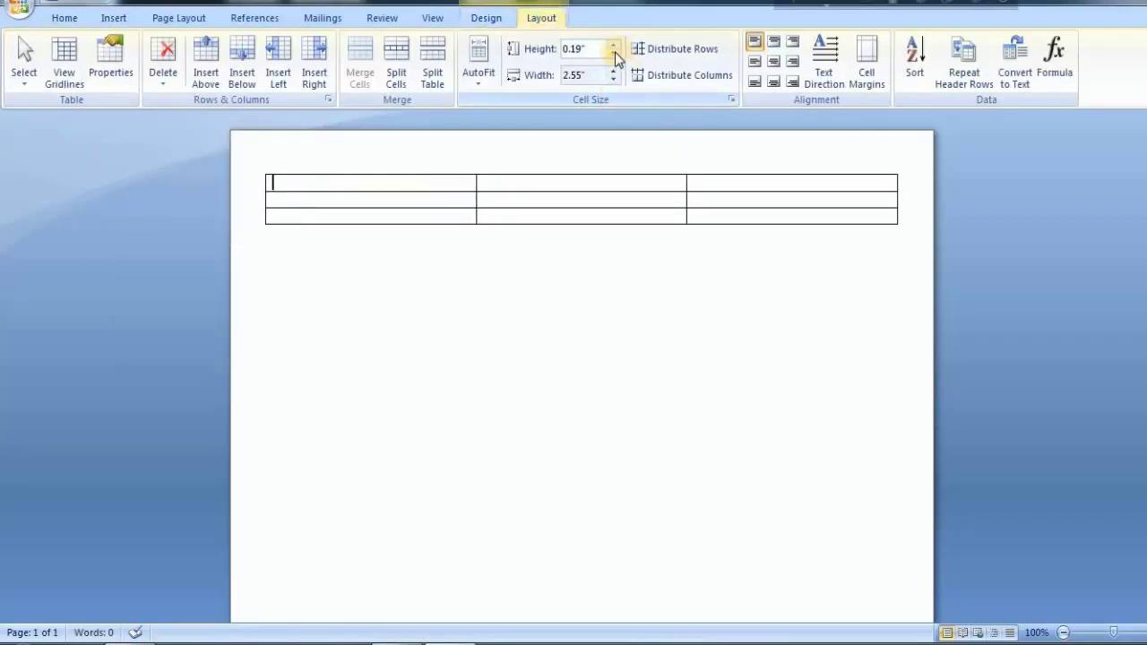
click(614, 45)
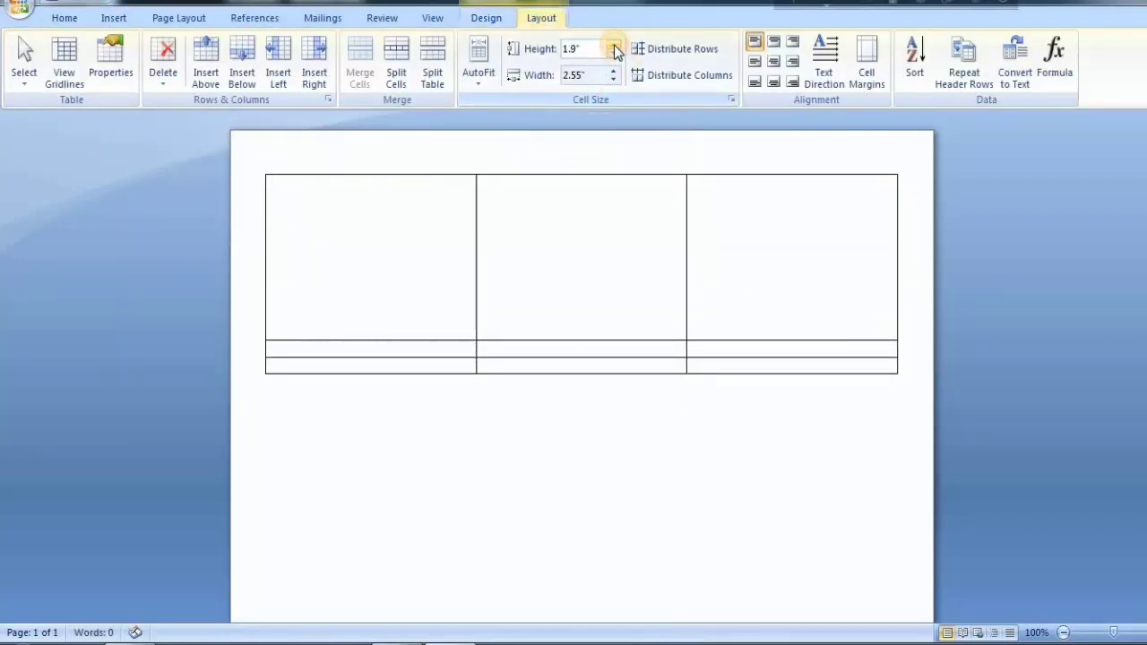
click(613, 45)
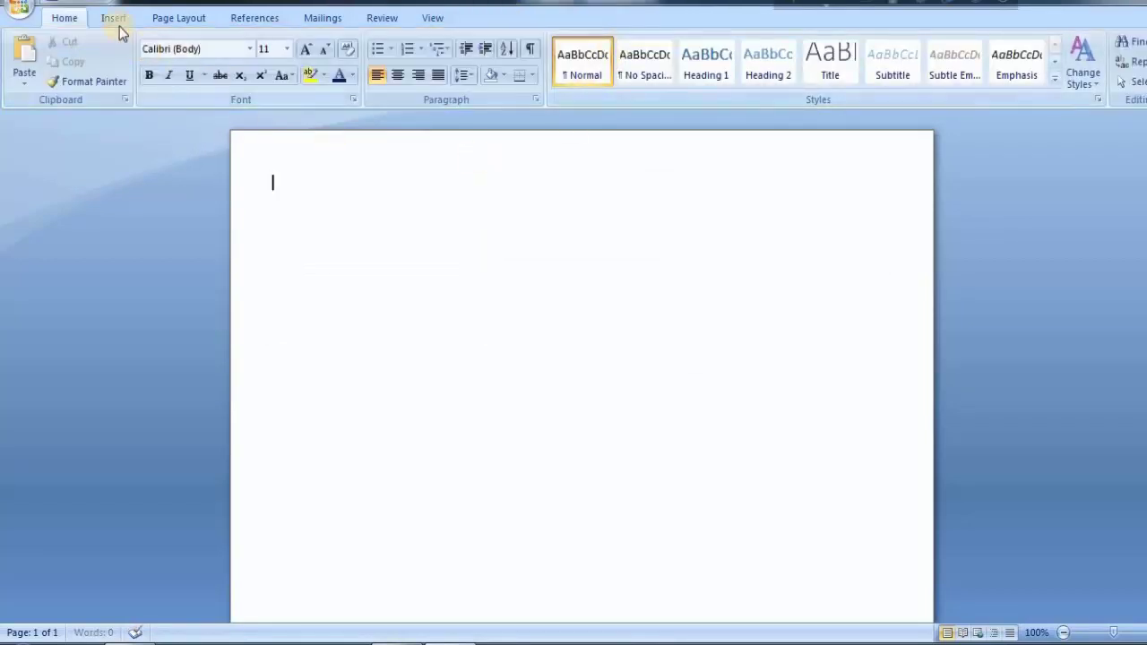
Insert a fresh table of three columns by three rows at the start of the empty page.
click(114, 20)
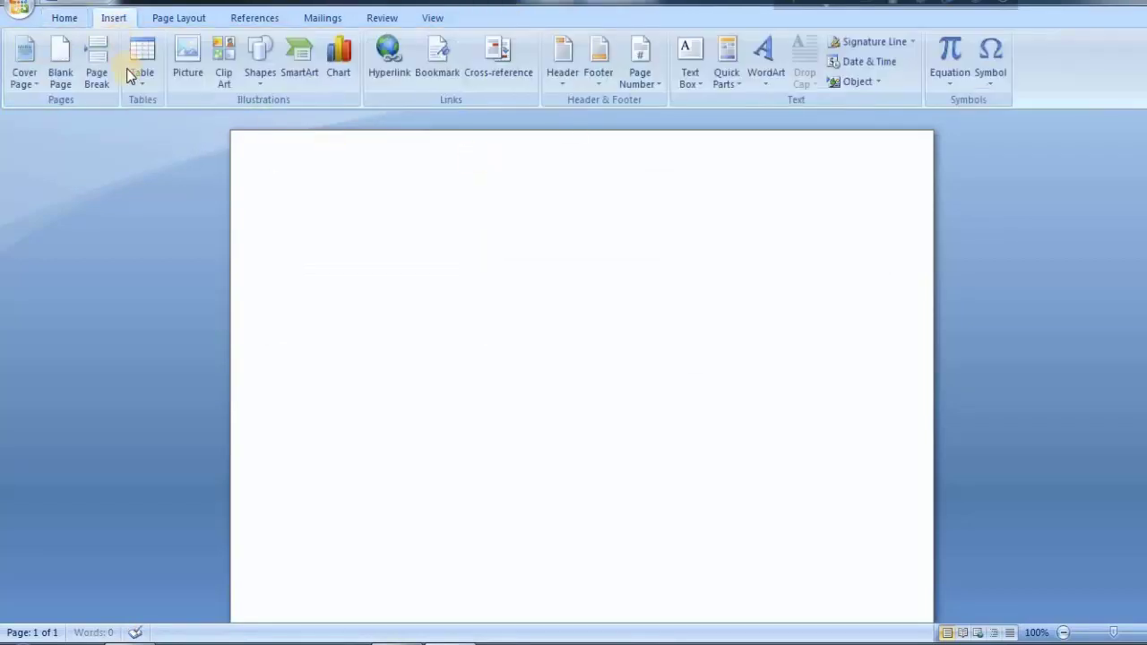
click(131, 74)
click(170, 159)
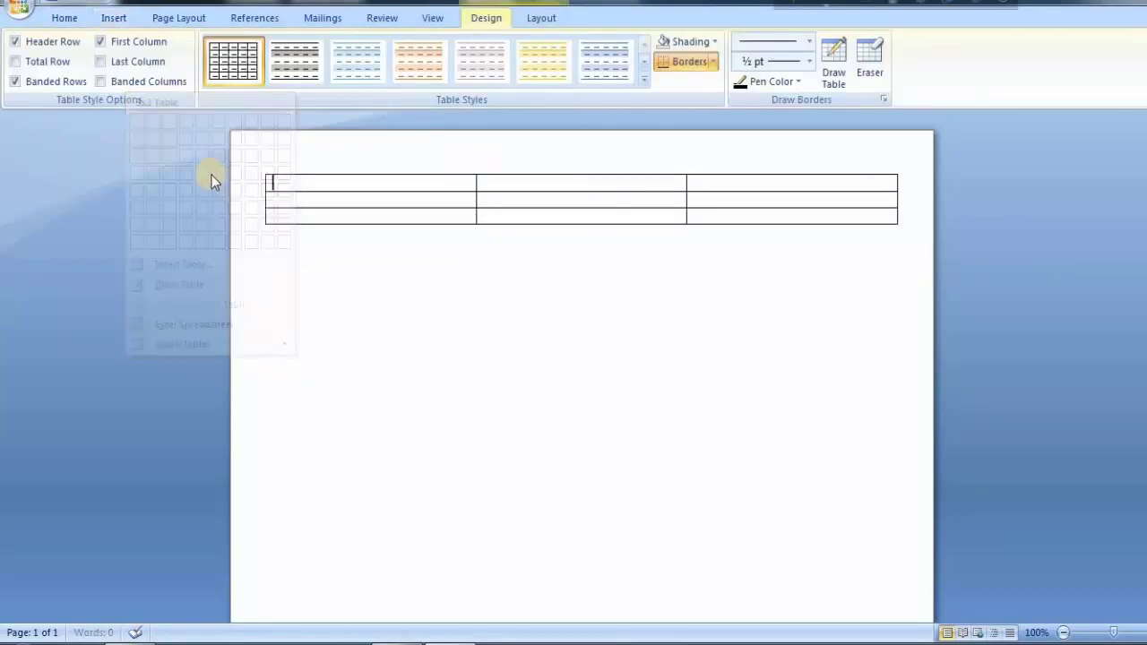
Set the height of all rows in the three-column table to 3.5 inches and check how the table fits the page.
click(258, 172)
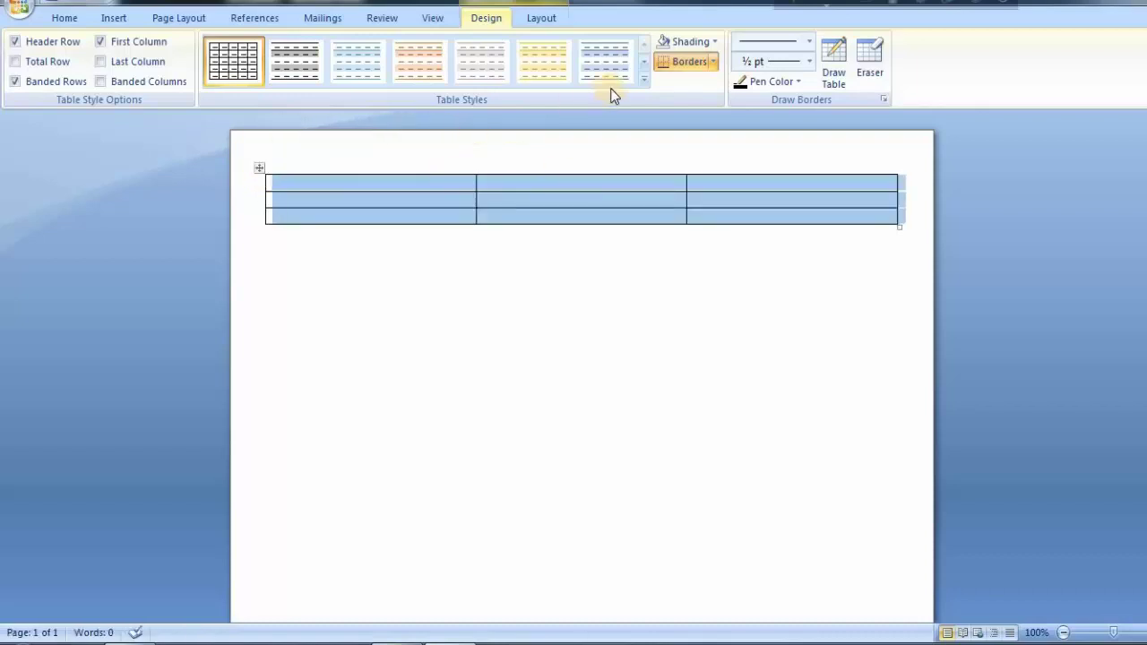
click(542, 20)
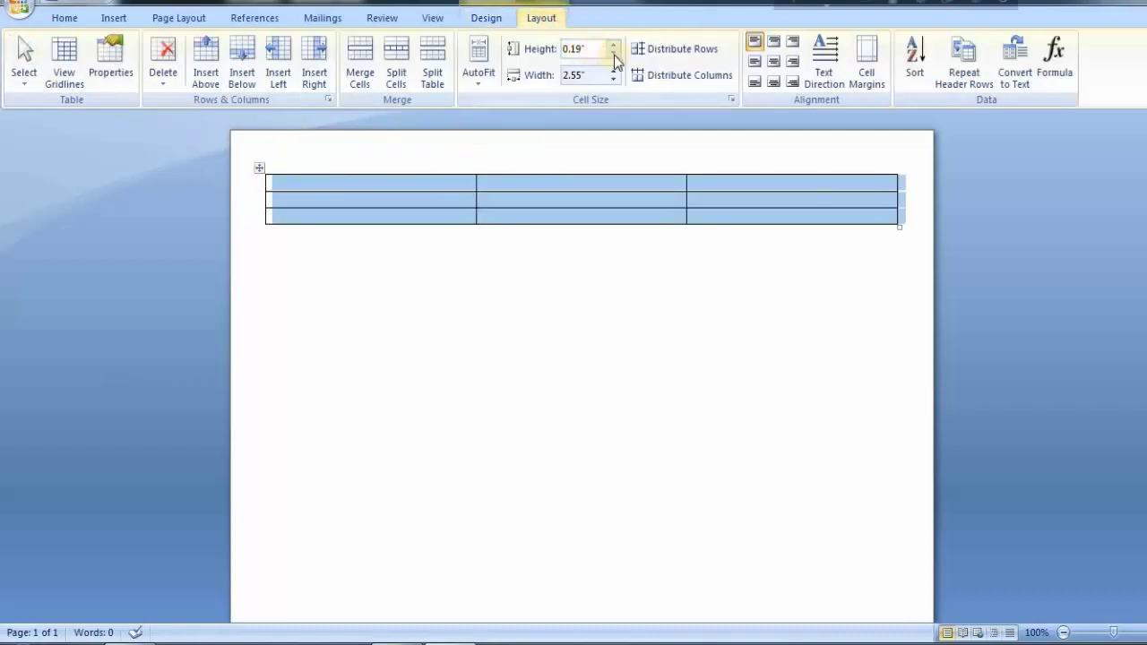
drag(615, 49, 615, 44)
scroll(666, 171, down, 4)
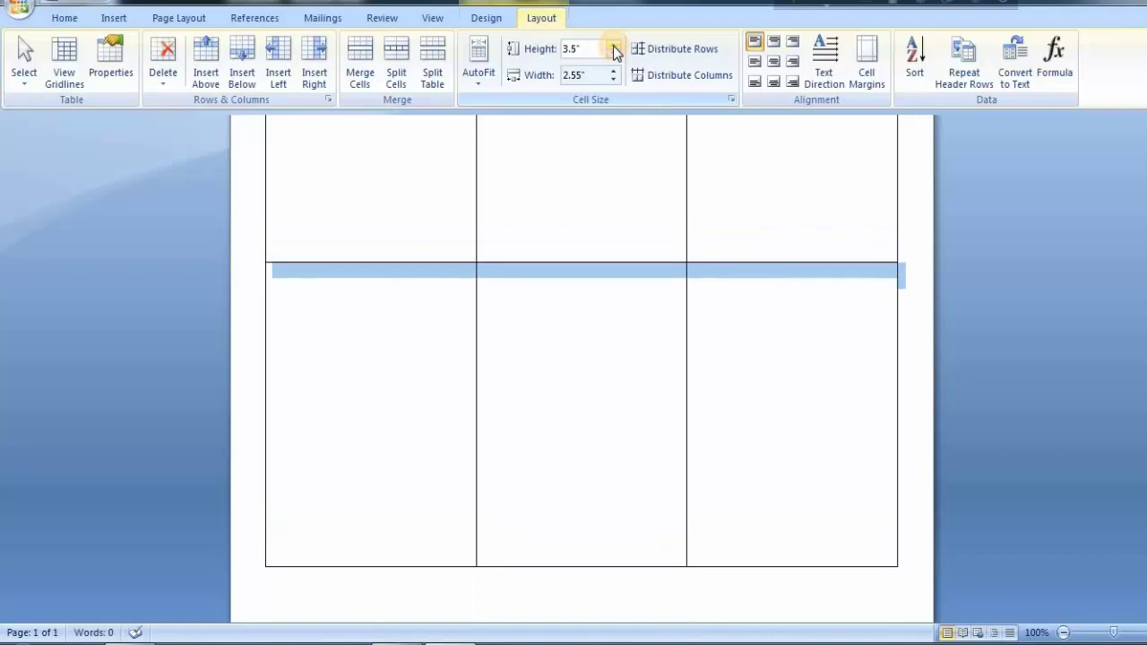
scroll(722, 255, down, 5)
scroll(723, 260, down, 6)
scroll(726, 259, up, 14)
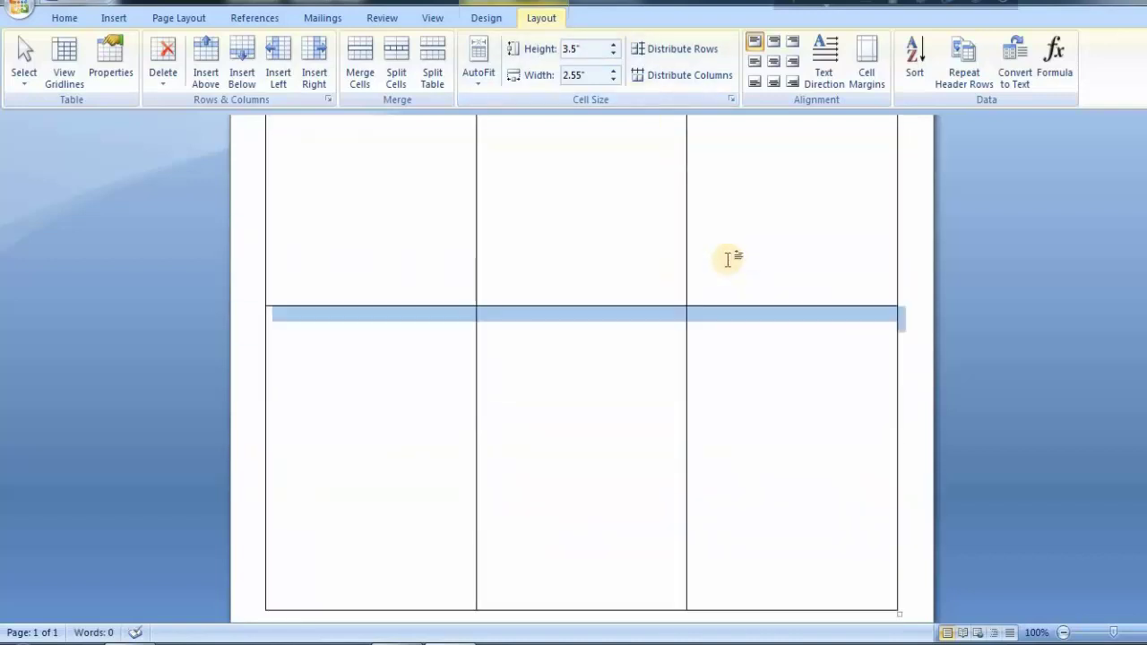
scroll(727, 258, down, 1)
Reduce the height of all table rows to 3.2 inches so the table fits on one page.
click(613, 54)
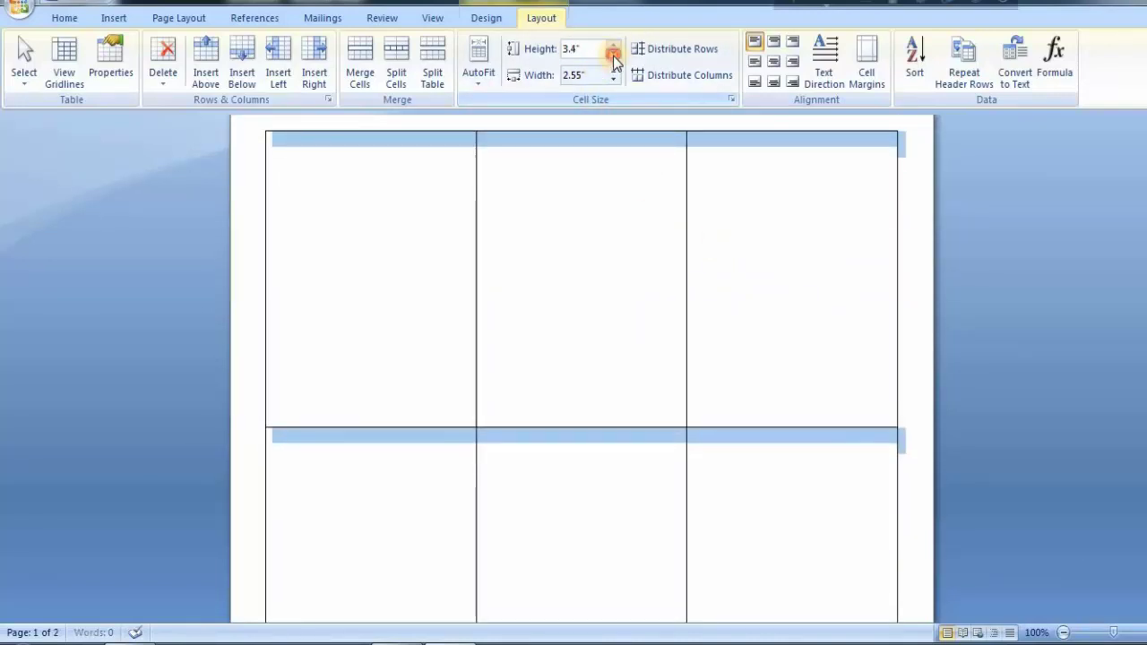
click(613, 55)
click(613, 55)
click(613, 54)
click(614, 45)
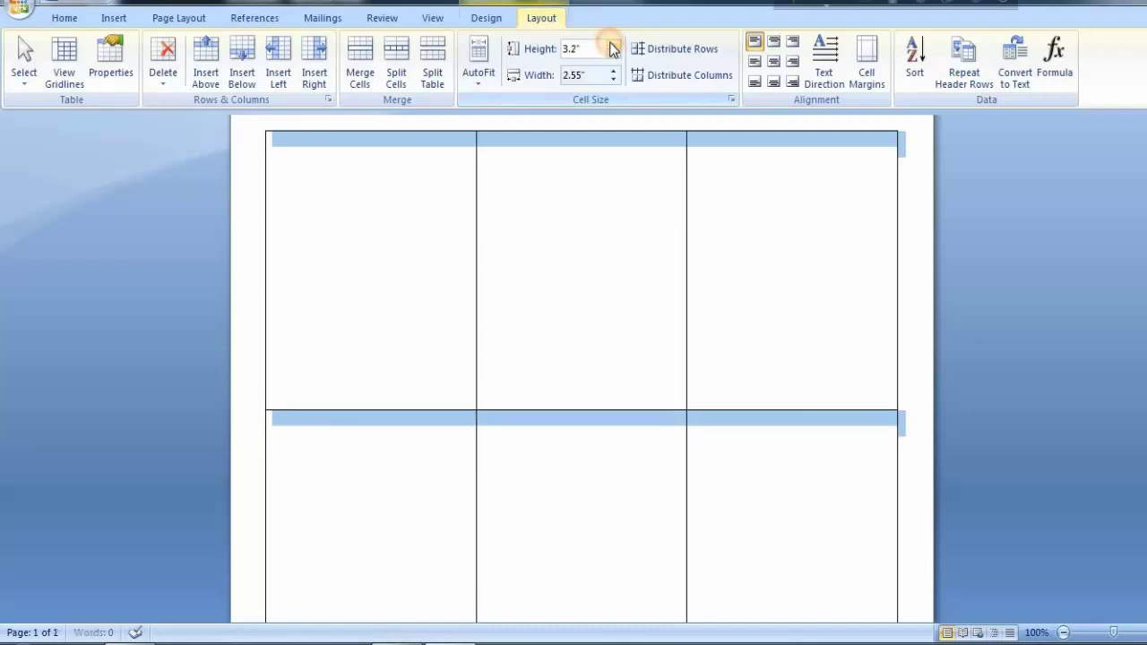
scroll(639, 174, down, 5)
scroll(641, 174, up, 1)
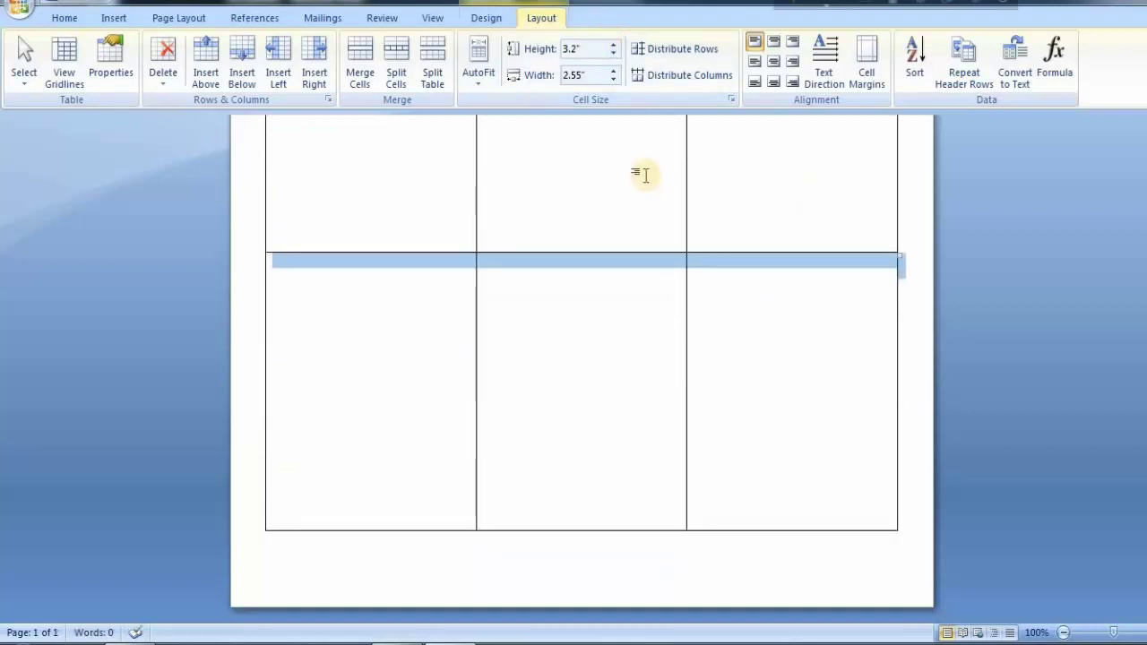
scroll(644, 175, down, 1)
scroll(644, 174, up, 6)
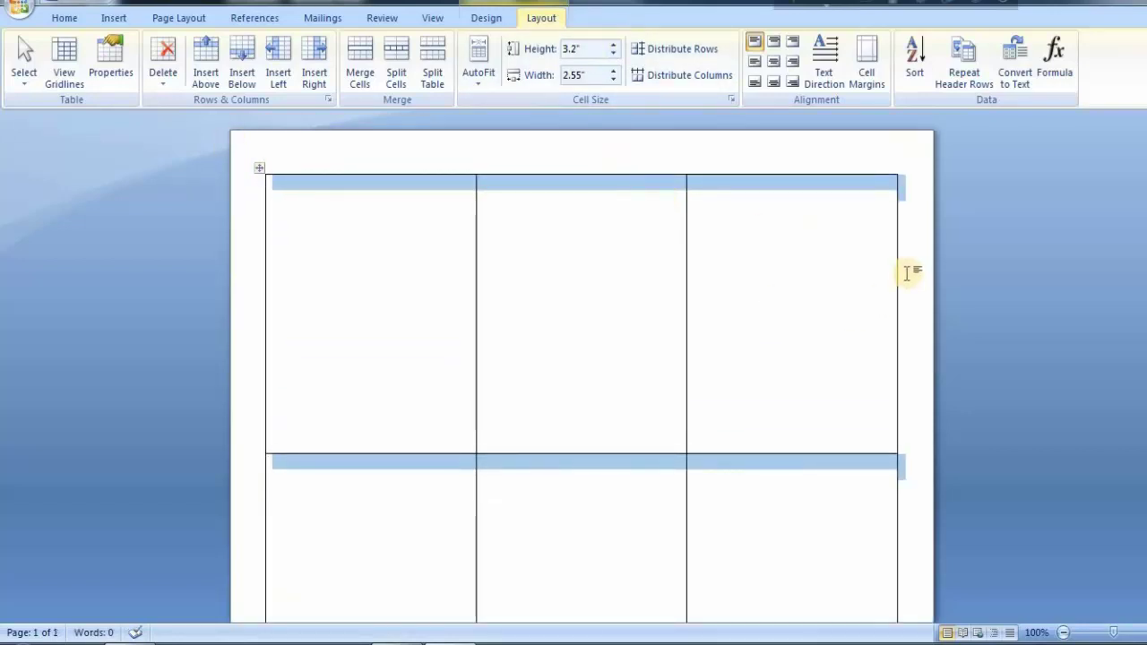
Switch All Borders off and back on for the whole table.
click(861, 273)
click(259, 168)
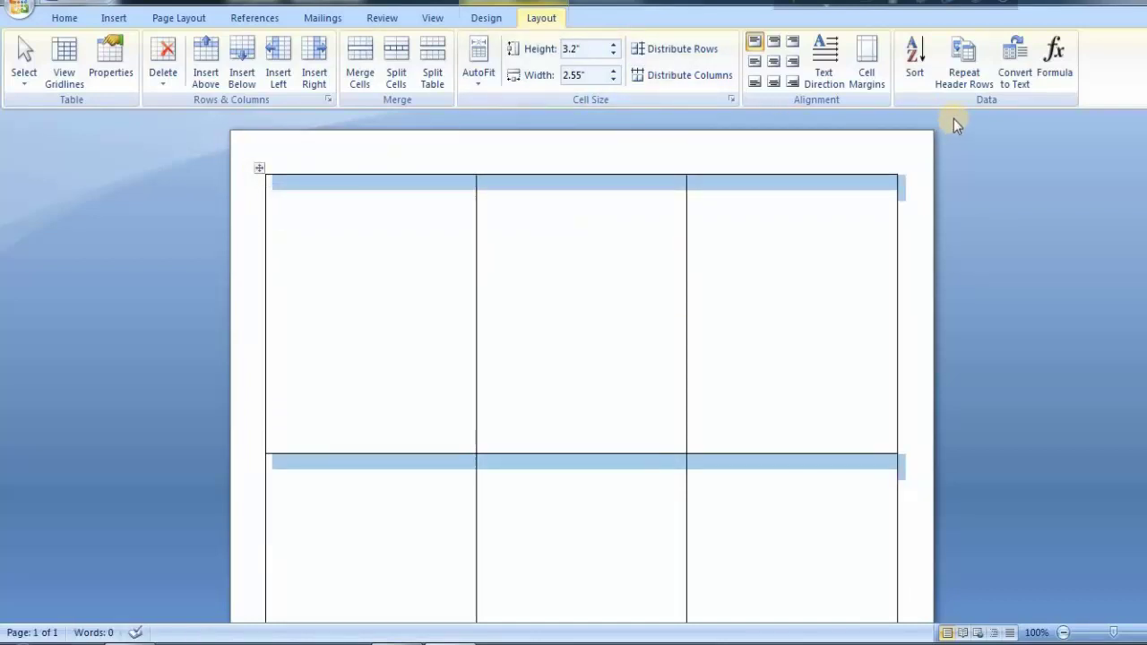
click(486, 18)
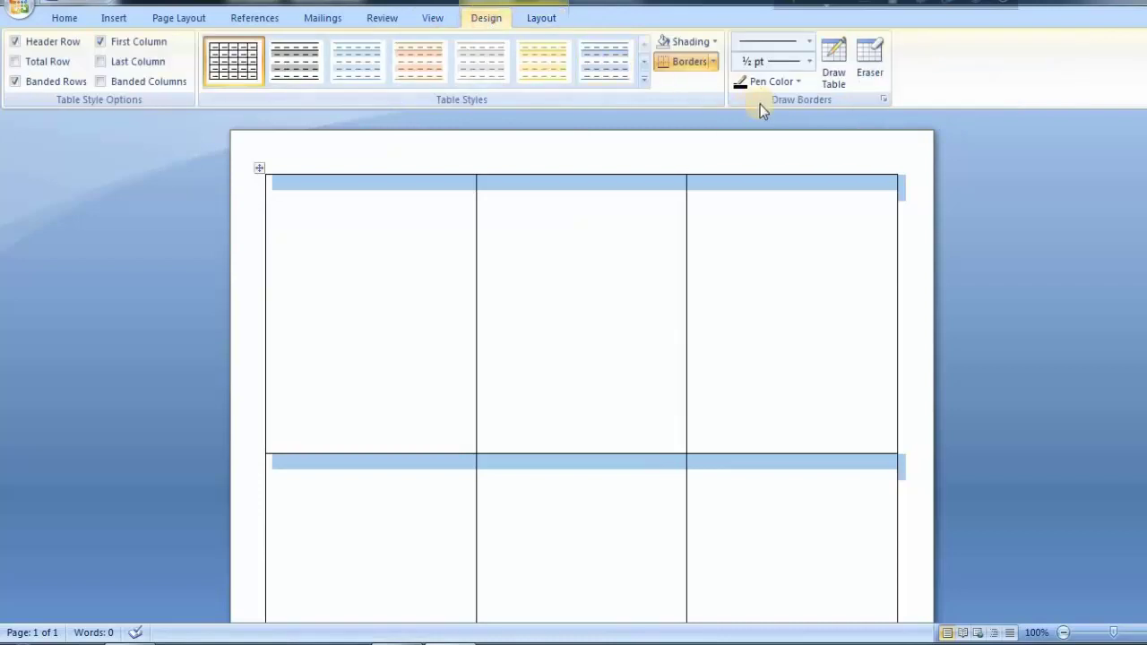
click(714, 62)
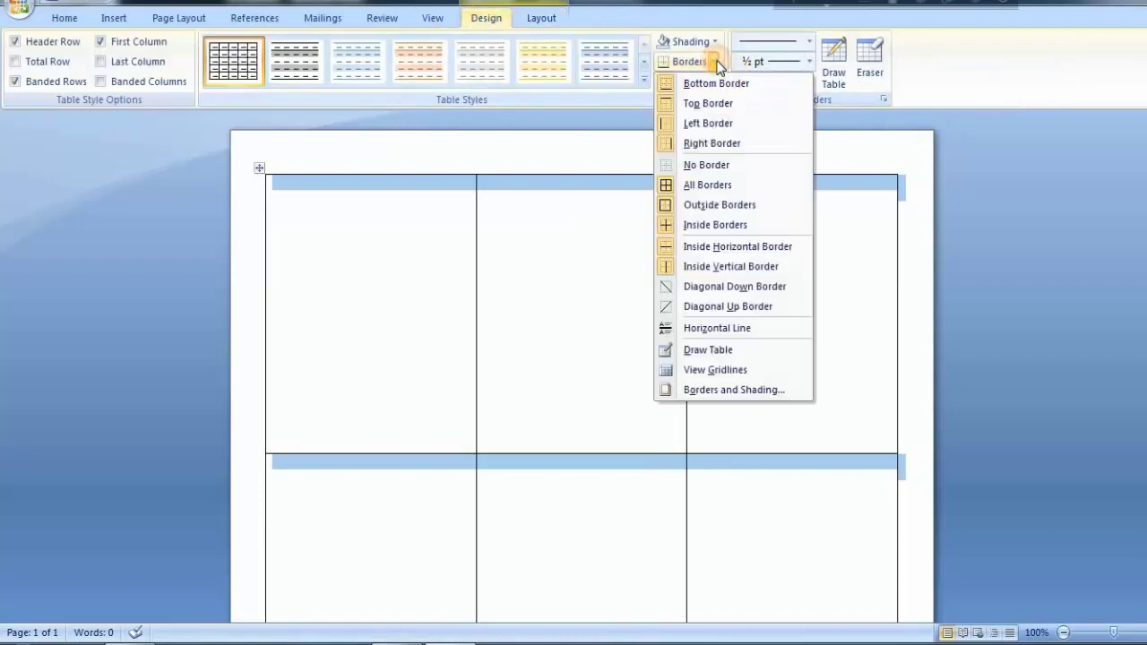
click(697, 188)
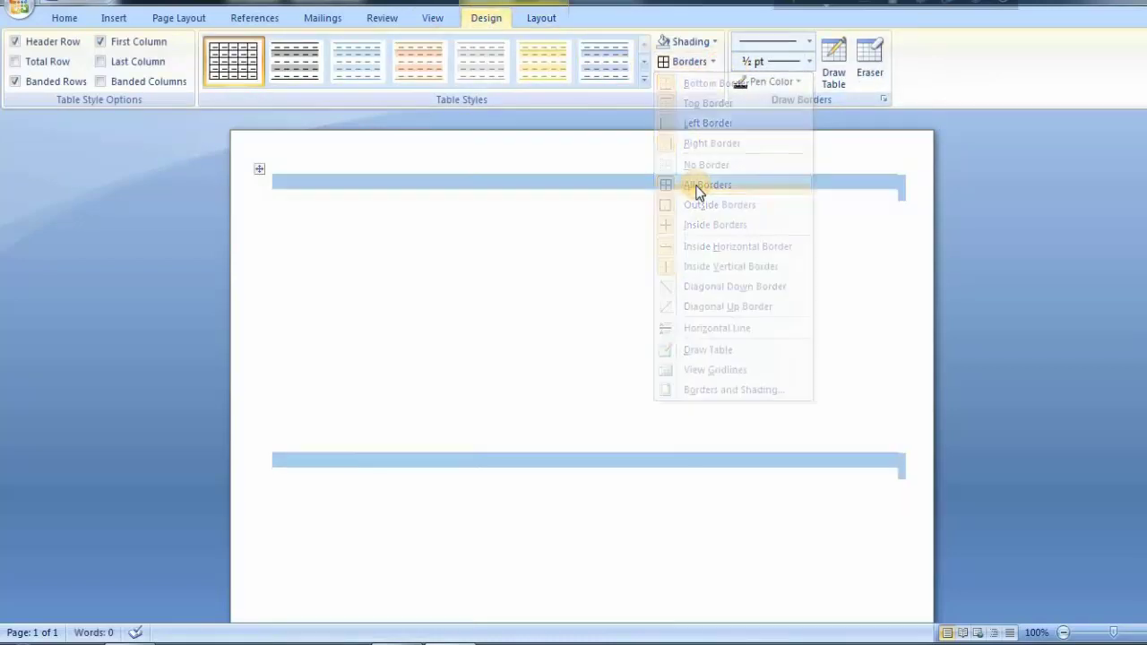
click(713, 62)
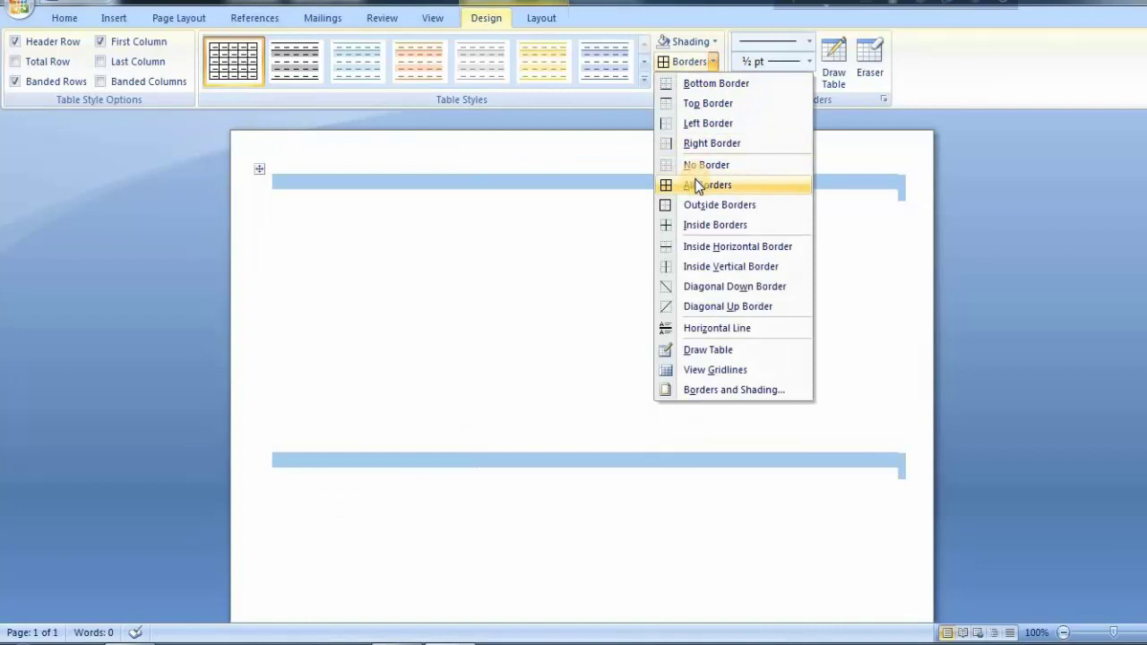
click(698, 184)
Set the table border pen to a 2 ¼ pt weight, then change its line style to the triple line.
click(810, 62)
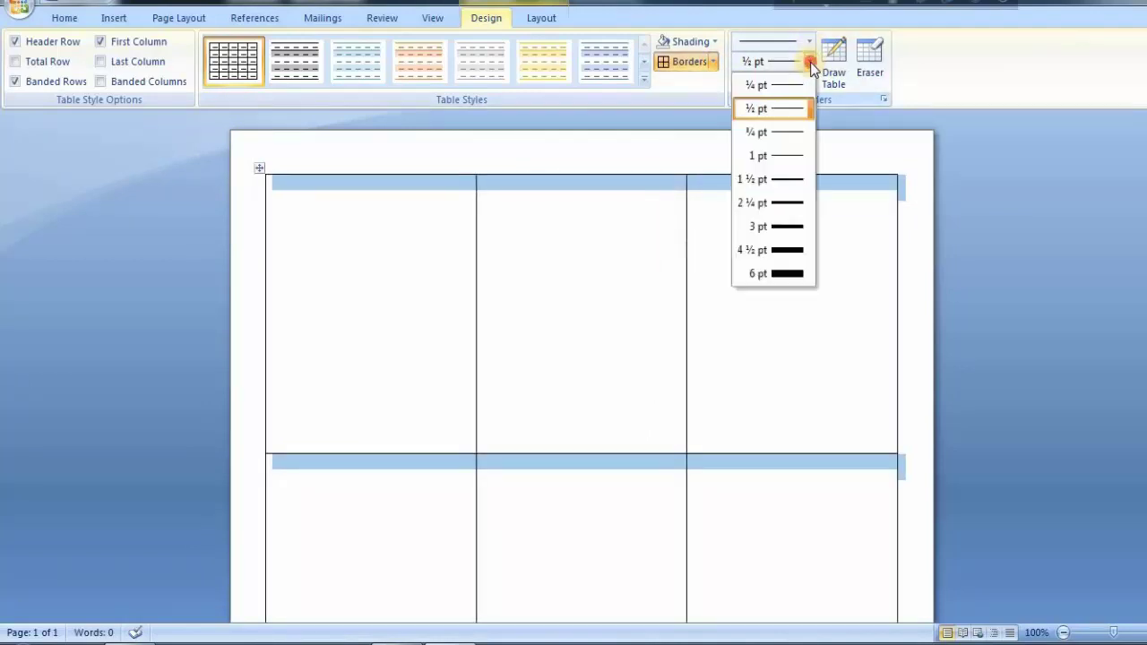
click(788, 204)
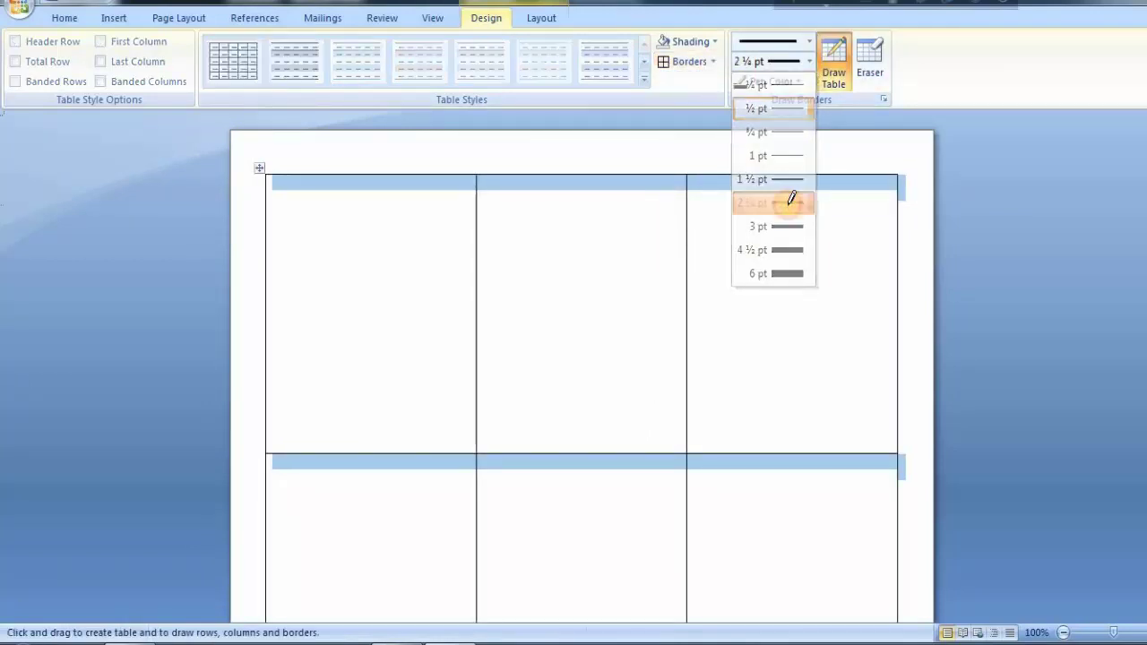
click(809, 42)
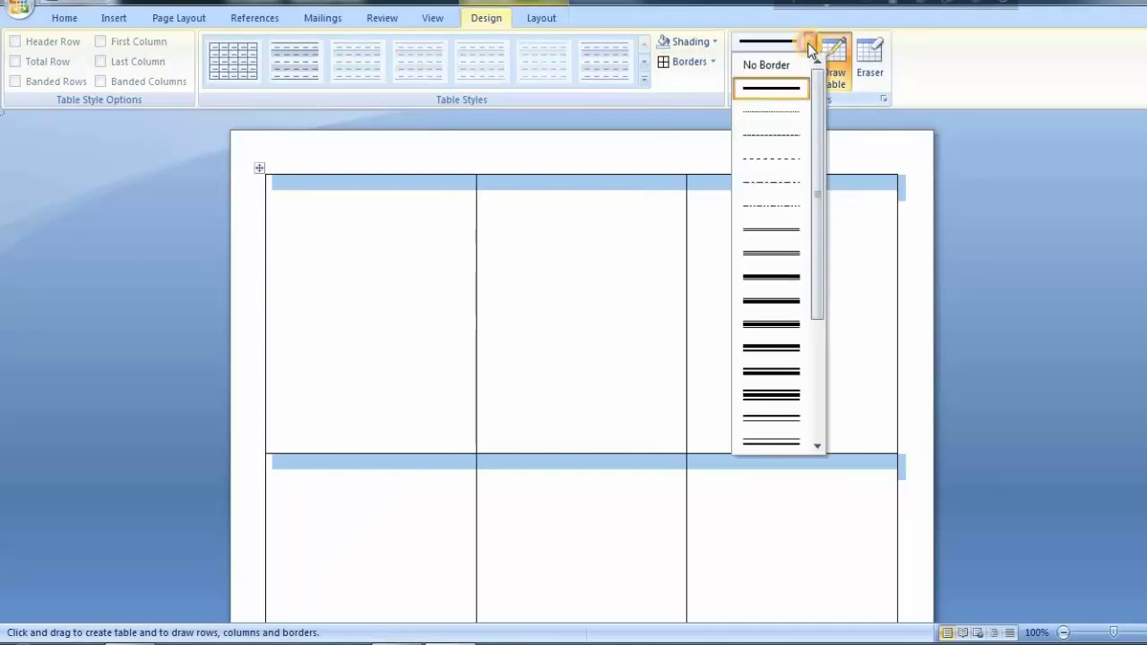
click(781, 254)
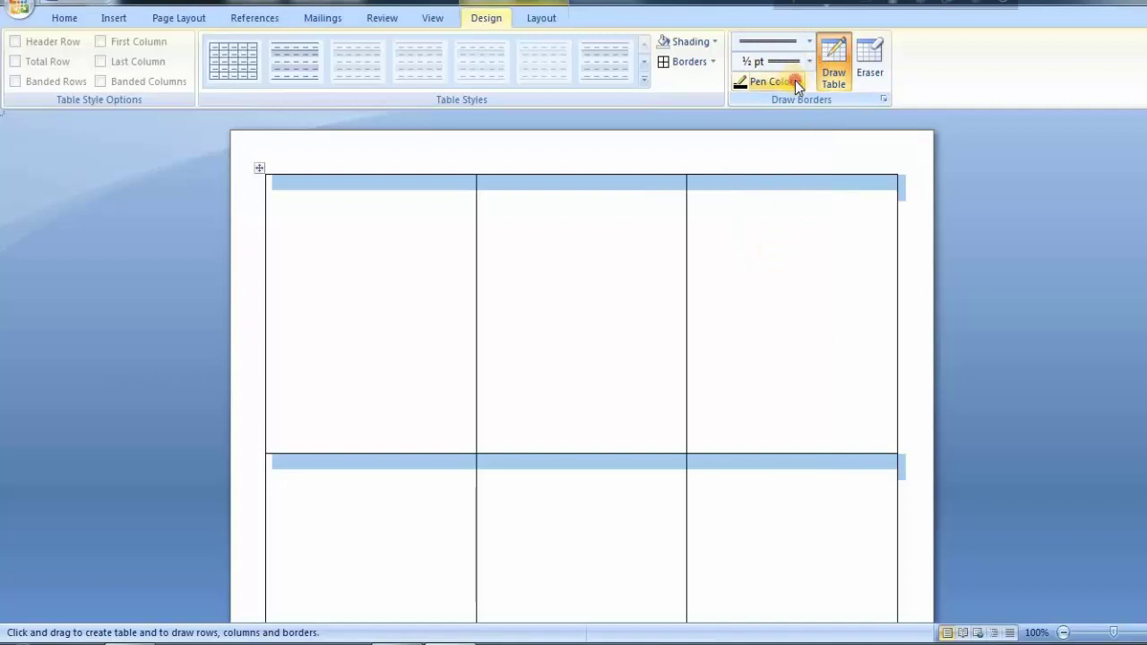
click(794, 80)
click(746, 101)
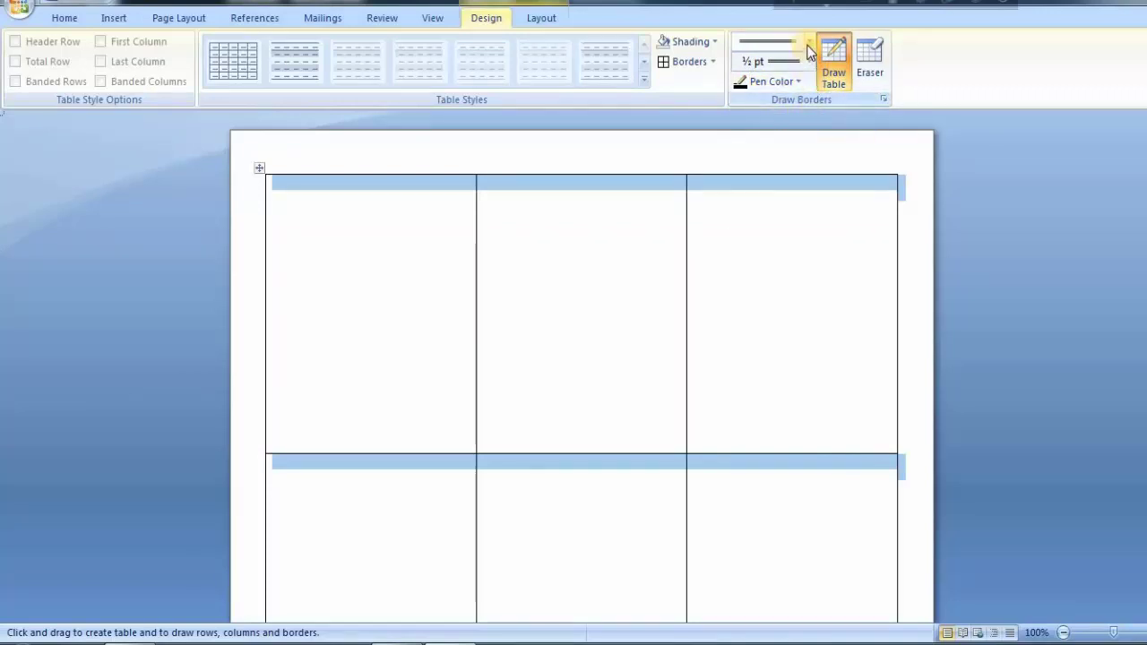
click(808, 45)
Shade all cells of the table with Blue, Accent 1, Lighter 40%.
click(714, 41)
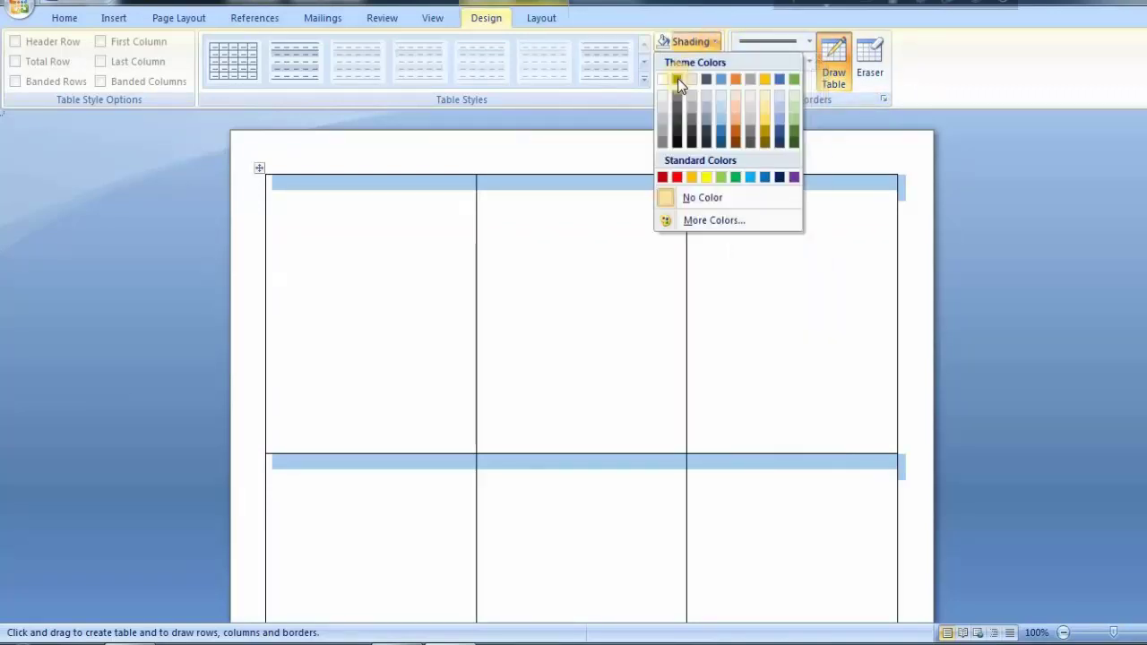
click(677, 78)
click(716, 41)
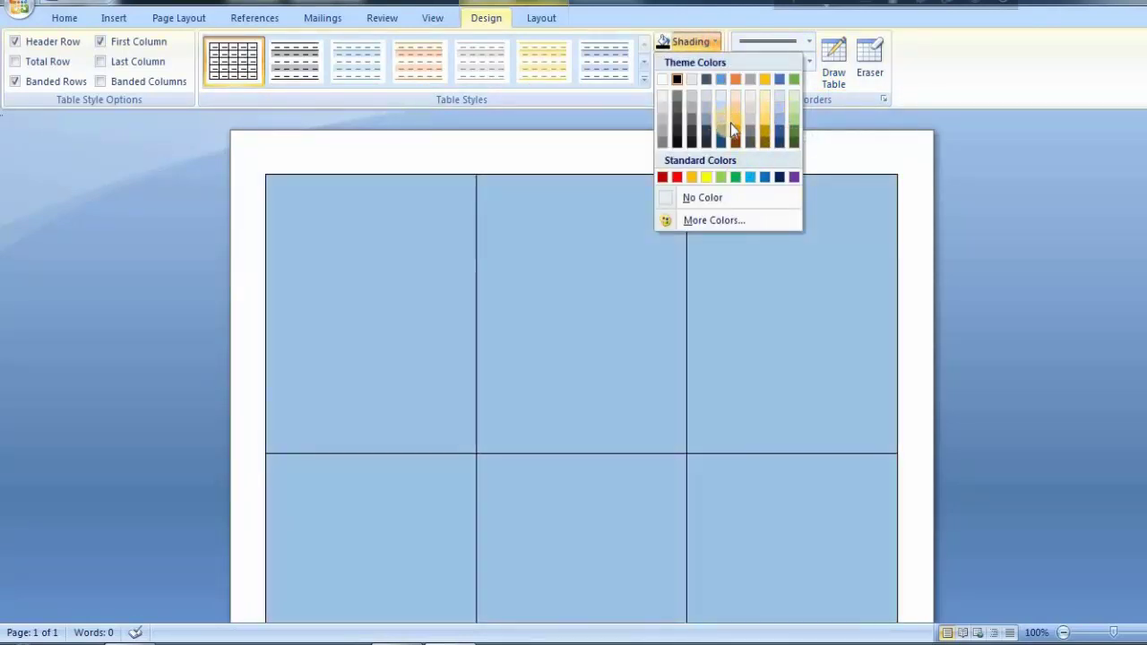
click(720, 107)
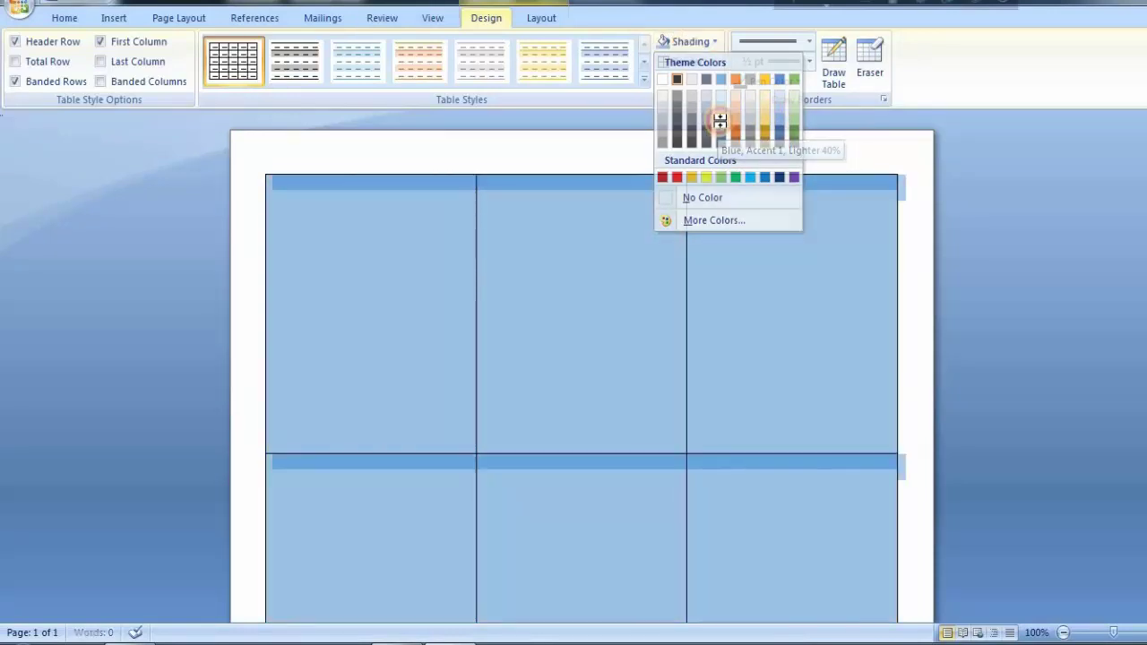
click(389, 235)
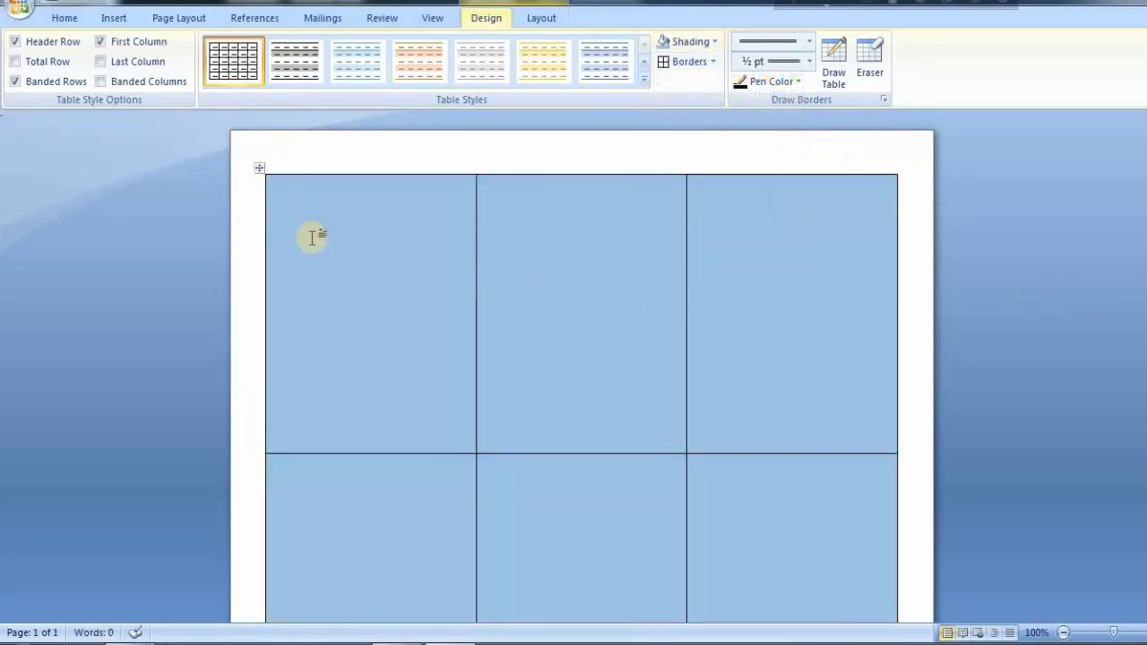
Draw a flowchart document shape with a wavy lower edge across the top of the first cell, about 0.81 by 2.55 inches.
click(114, 18)
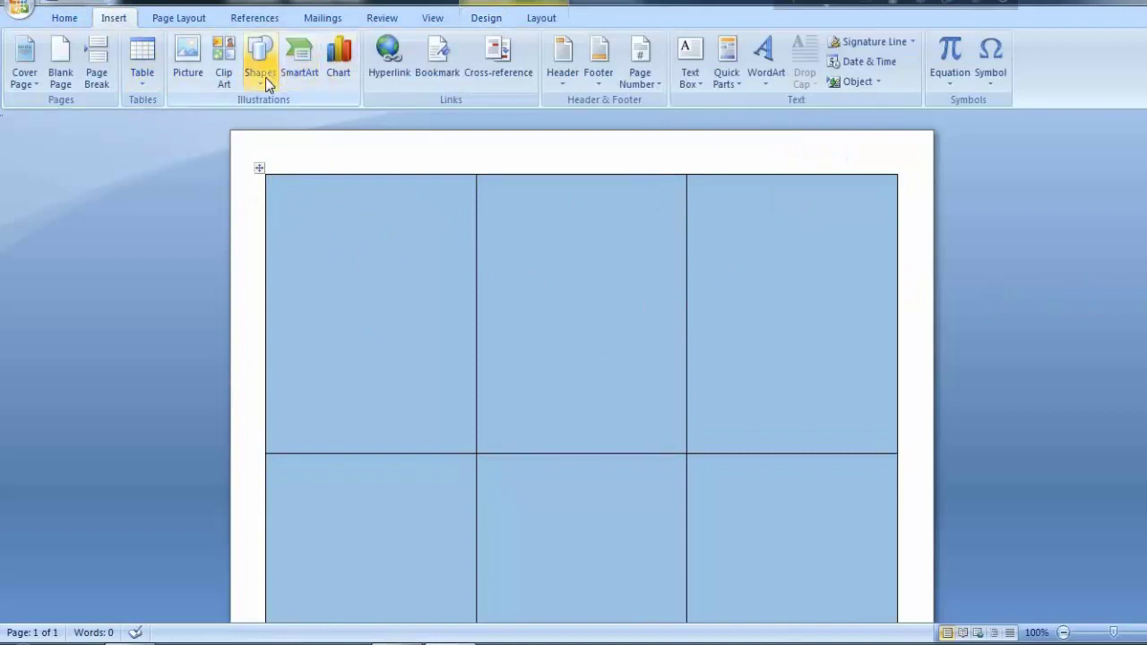
click(260, 76)
click(299, 122)
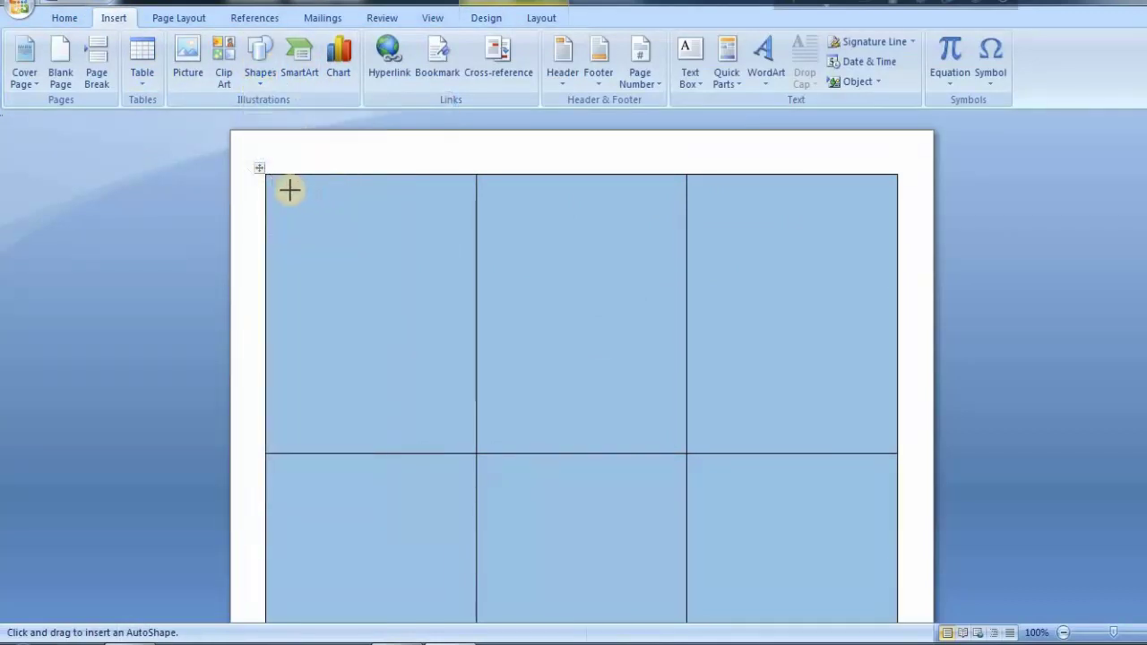
click(261, 64)
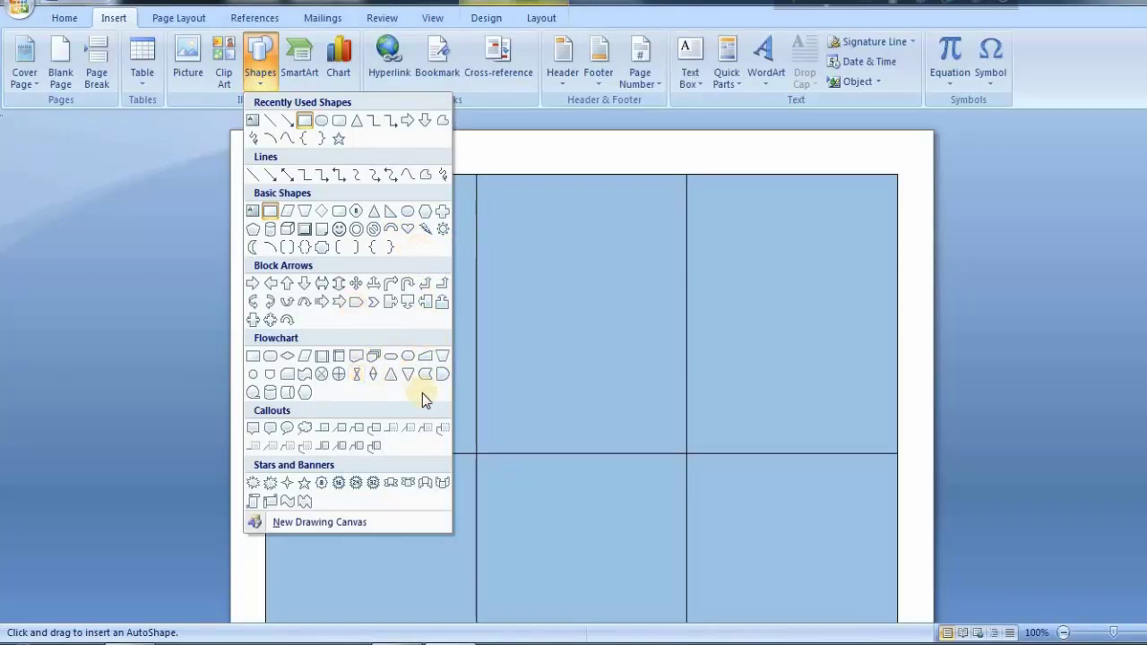
click(356, 358)
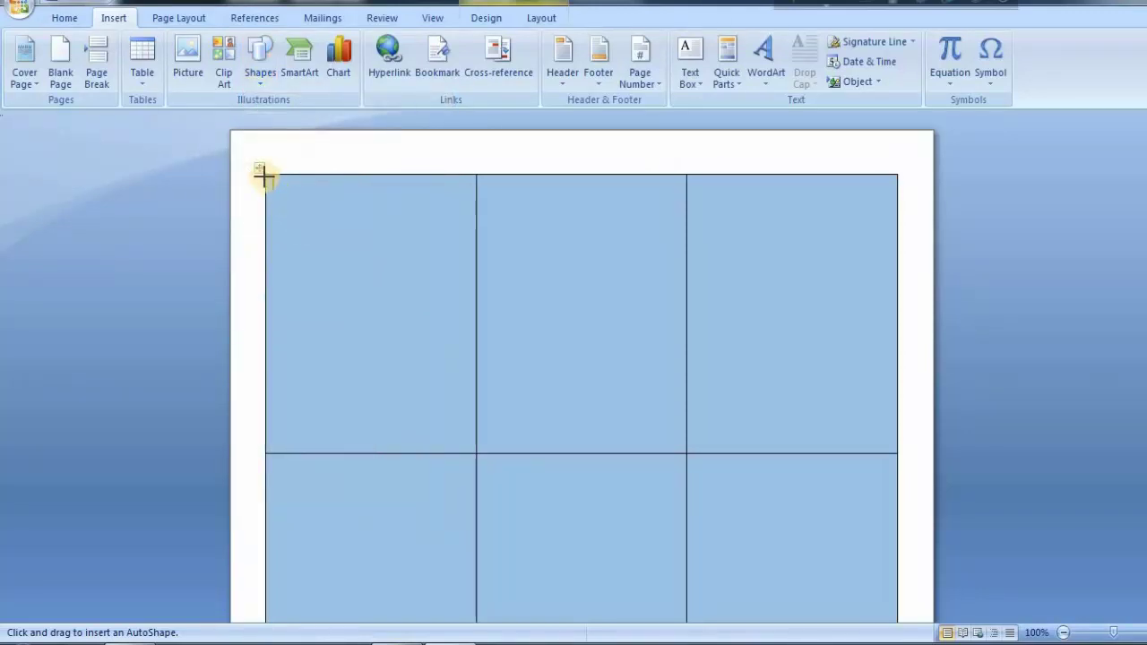
mouse_move(261, 174)
mouse_down()
mouse_move(379, 225)
mouse_move(460, 233)
mouse_move(473, 245)
mouse_up()
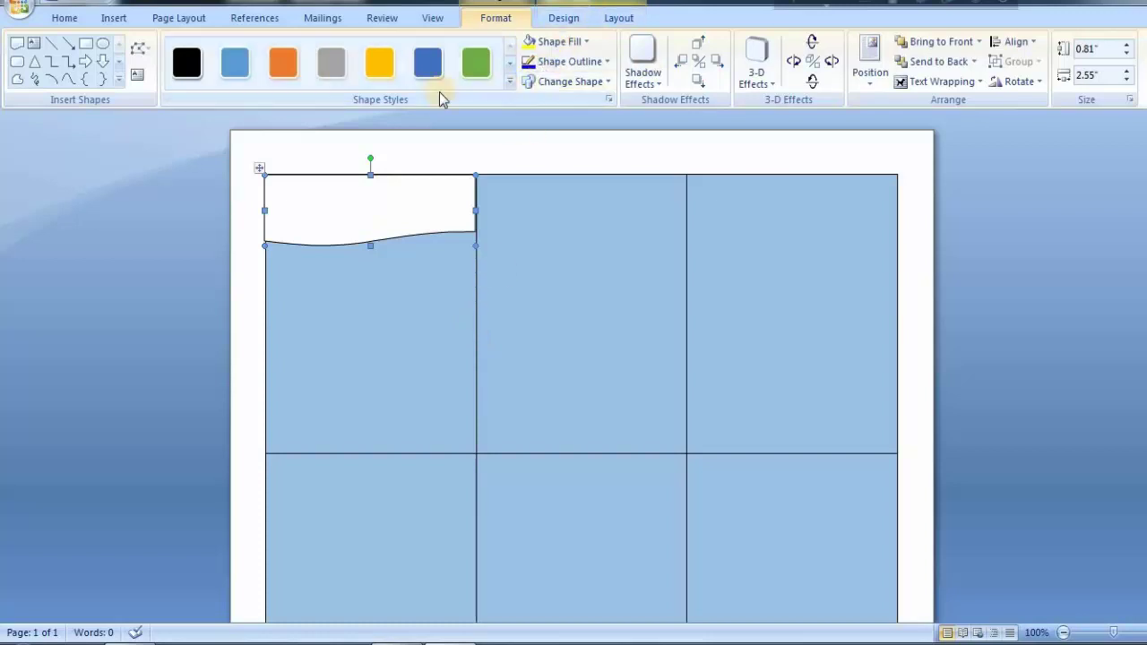
Fill the wavy header shape in the first cell with the standard Dark Blue colour.
click(587, 43)
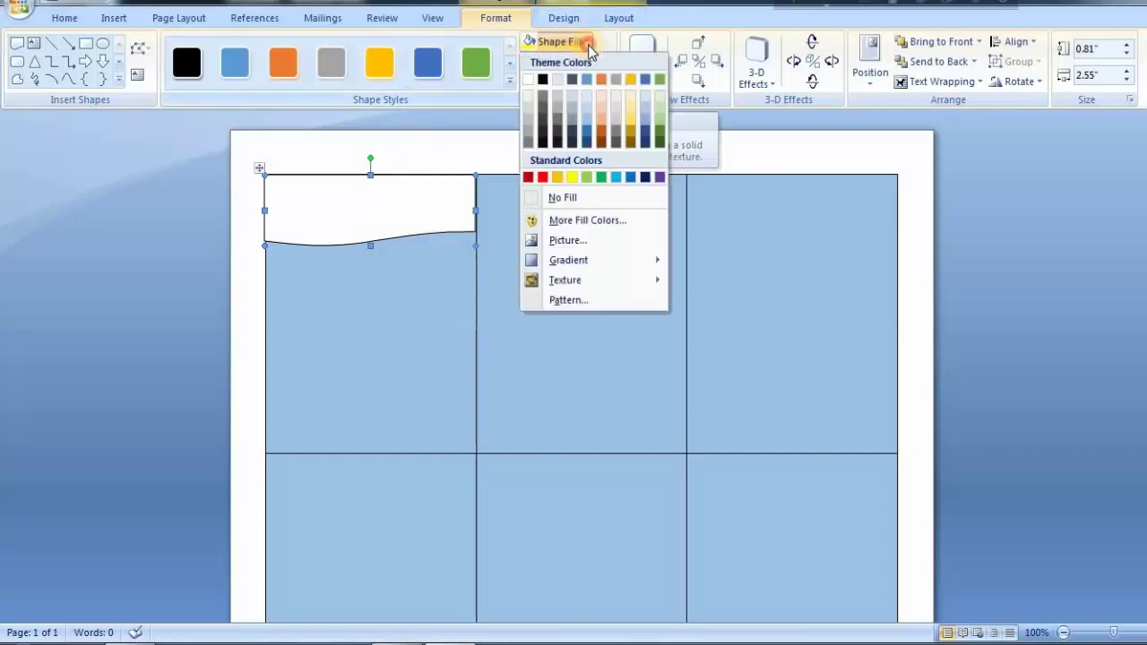
click(645, 177)
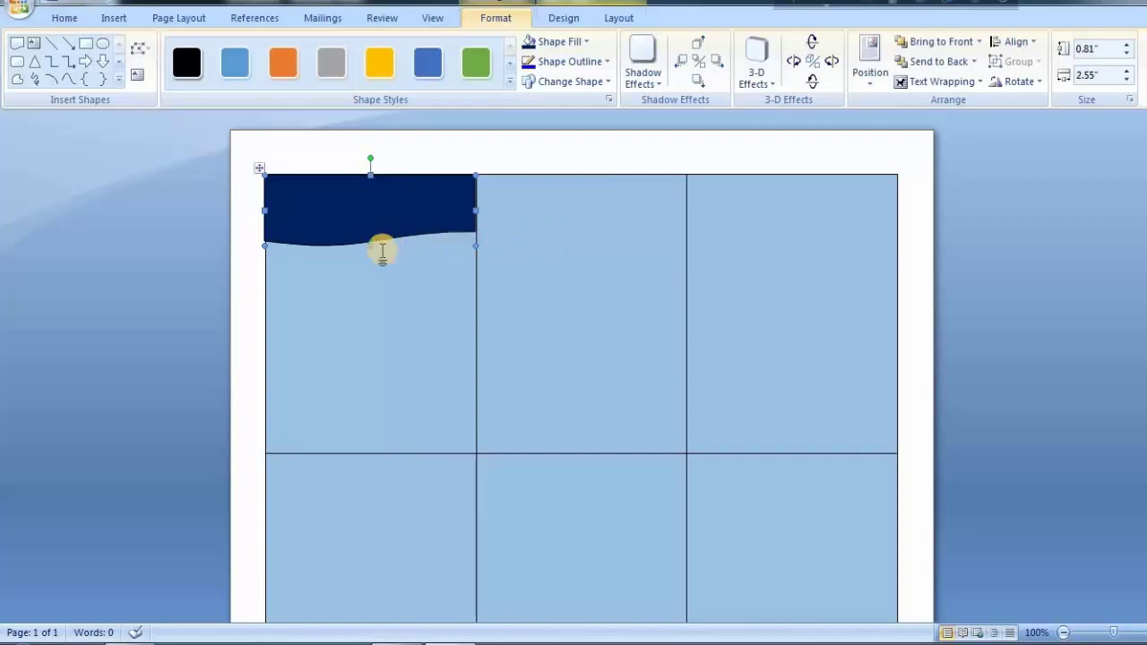
click(109, 18)
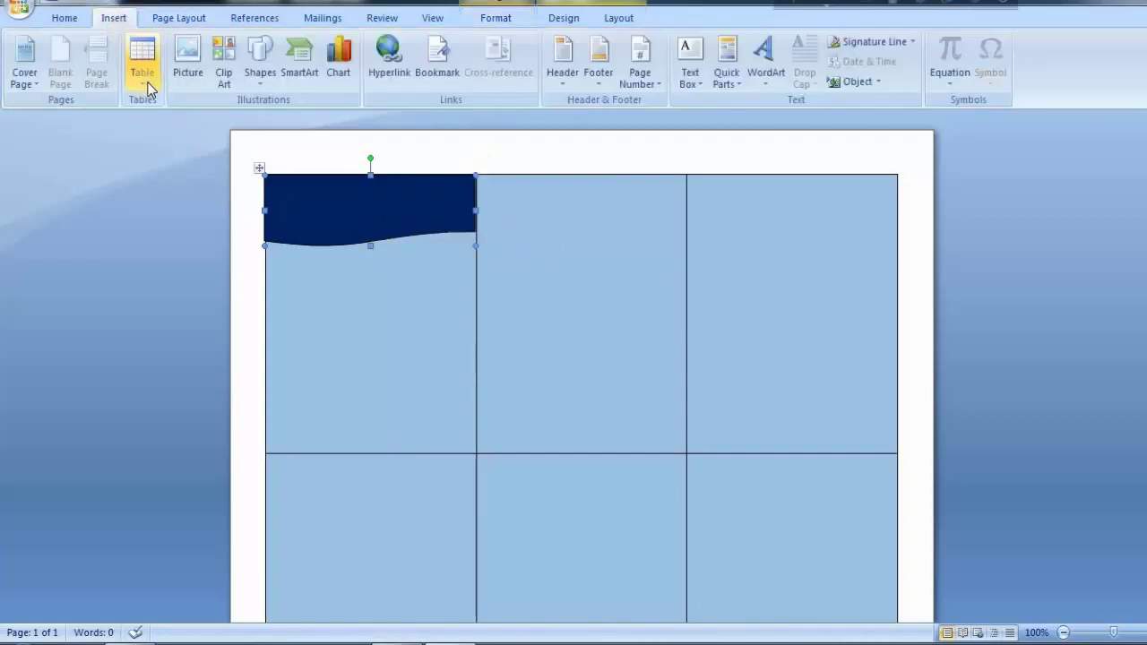
Draw a circle overlapping the header shape's lower edge in the first cell, about 0.92 by 0.99 inches.
click(259, 65)
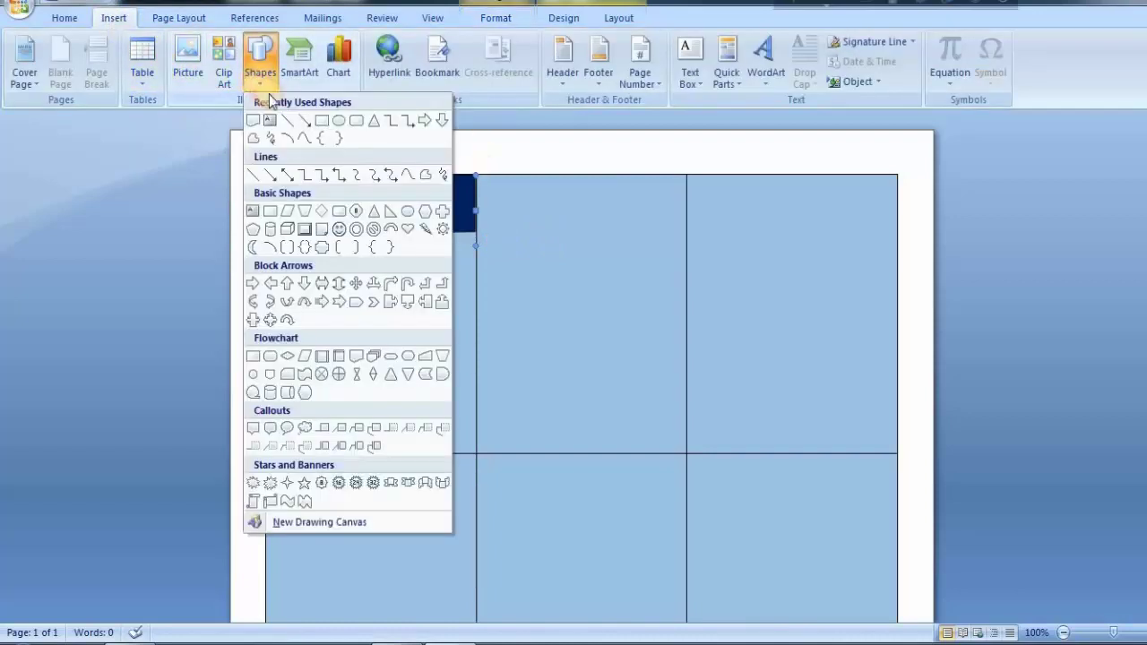
click(338, 123)
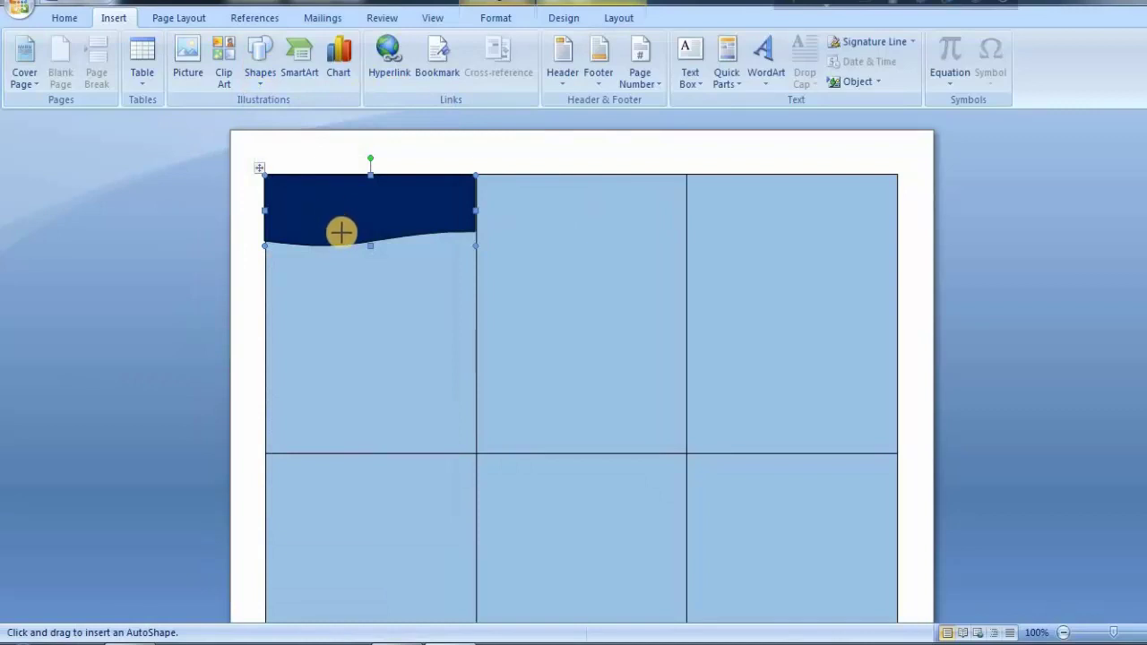
drag(333, 220, 409, 292)
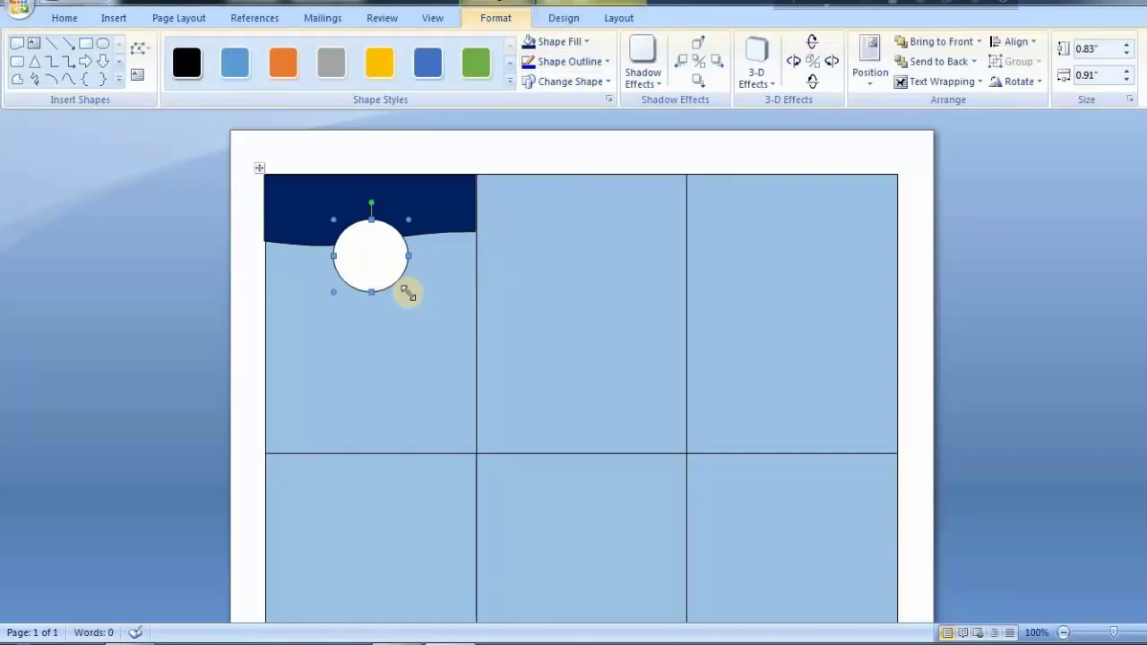
drag(413, 298, 415, 298)
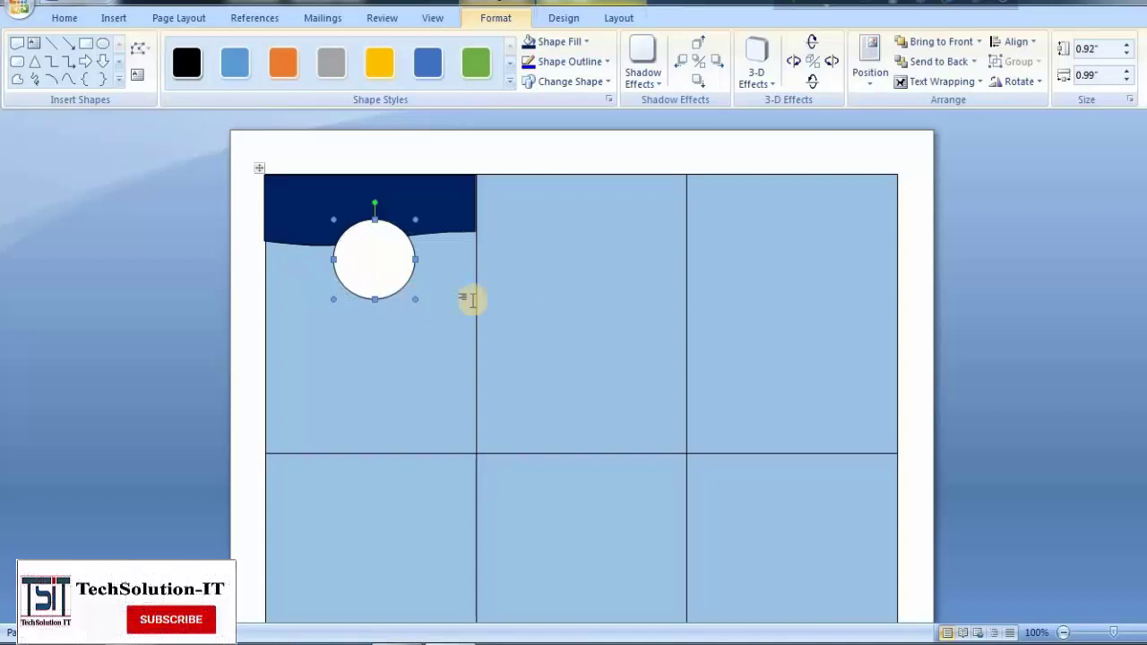
Set the circle's outline weight to 2 ¼ pt.
click(608, 64)
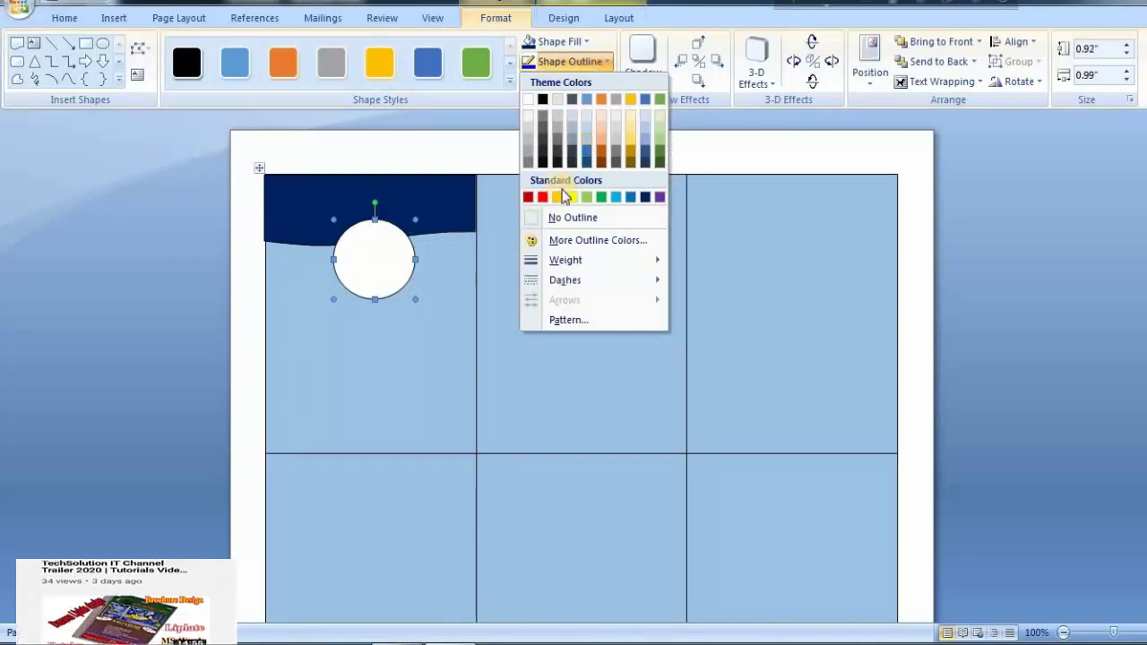
mouse_move(583, 262)
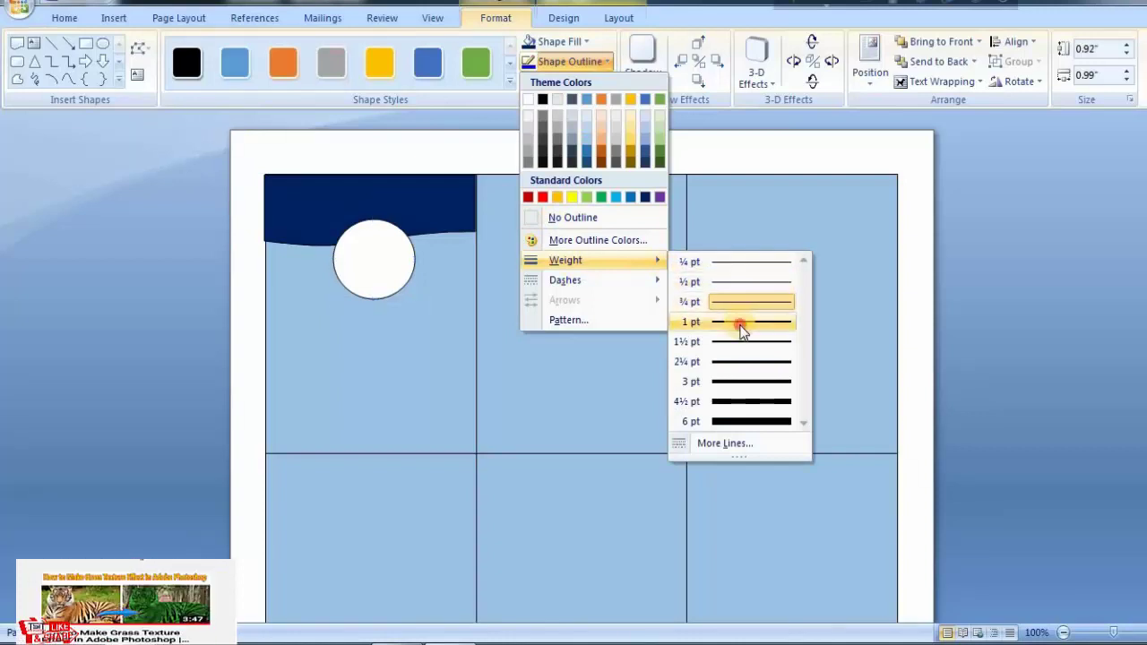
click(738, 306)
click(607, 60)
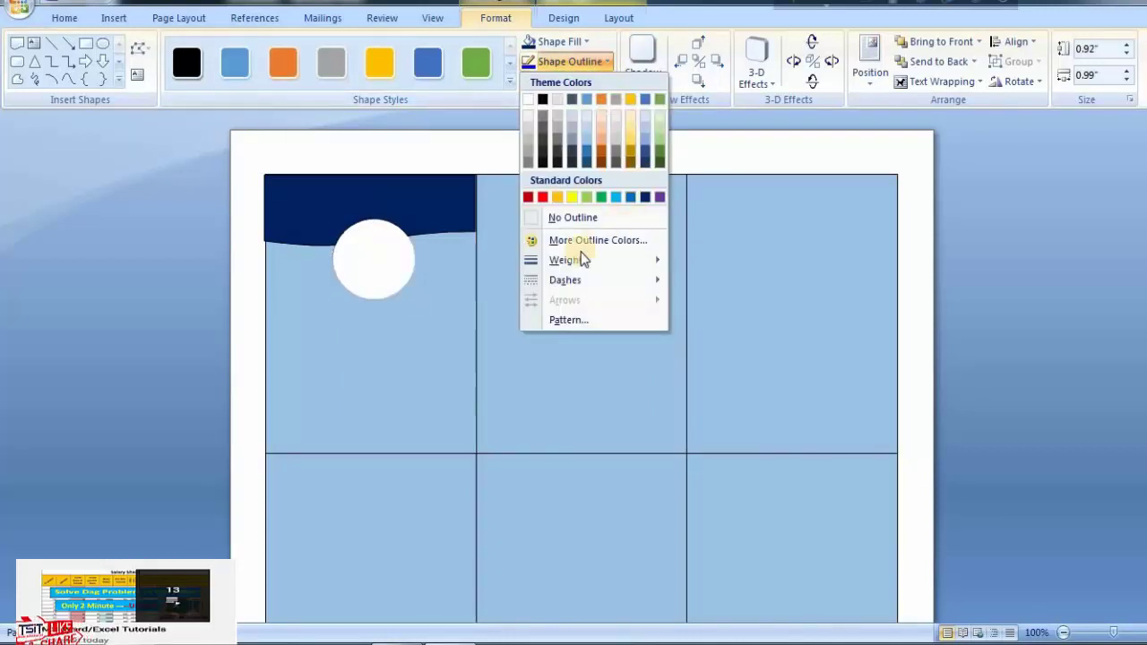
mouse_move(581, 259)
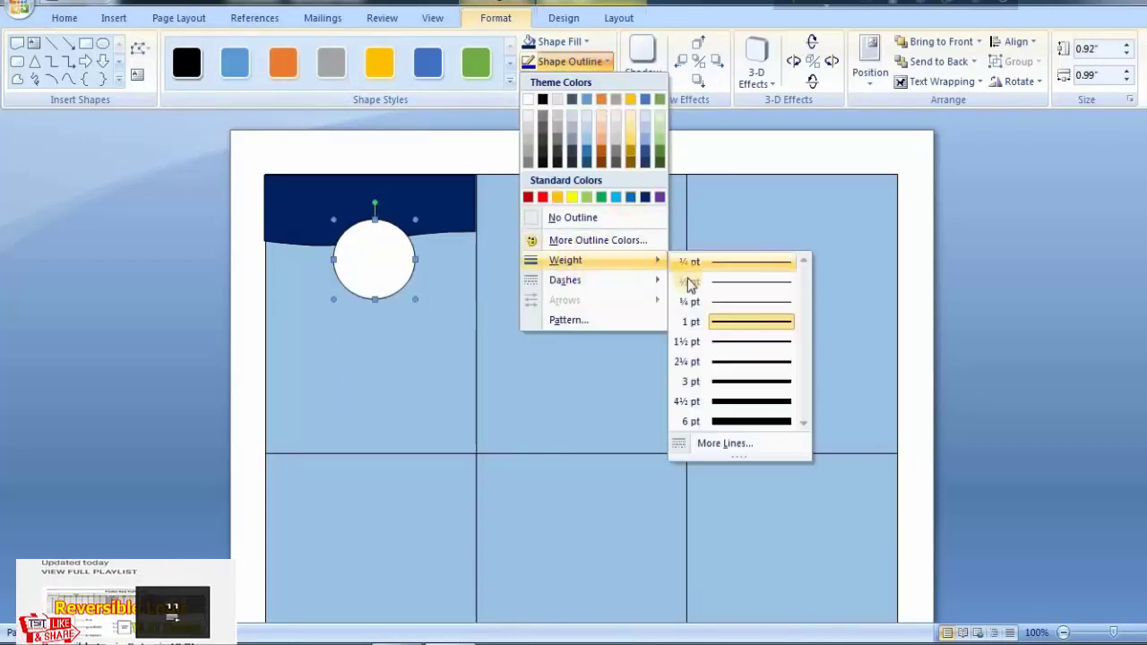
click(748, 366)
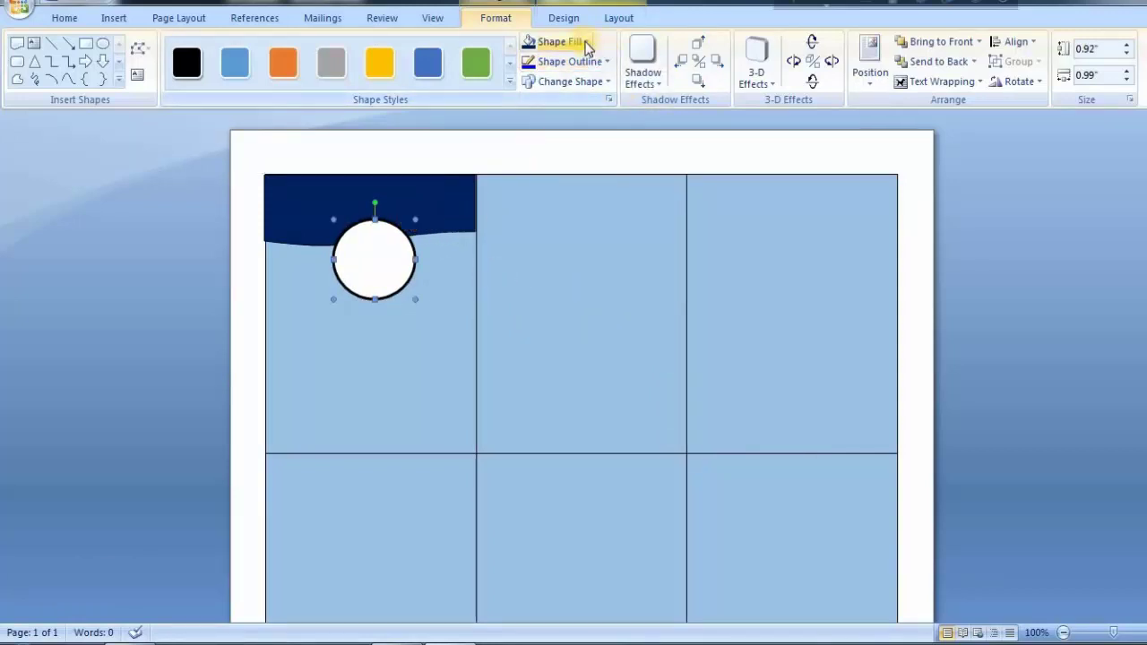
Colour the circle's outline with the standard Dark Blue.
click(586, 48)
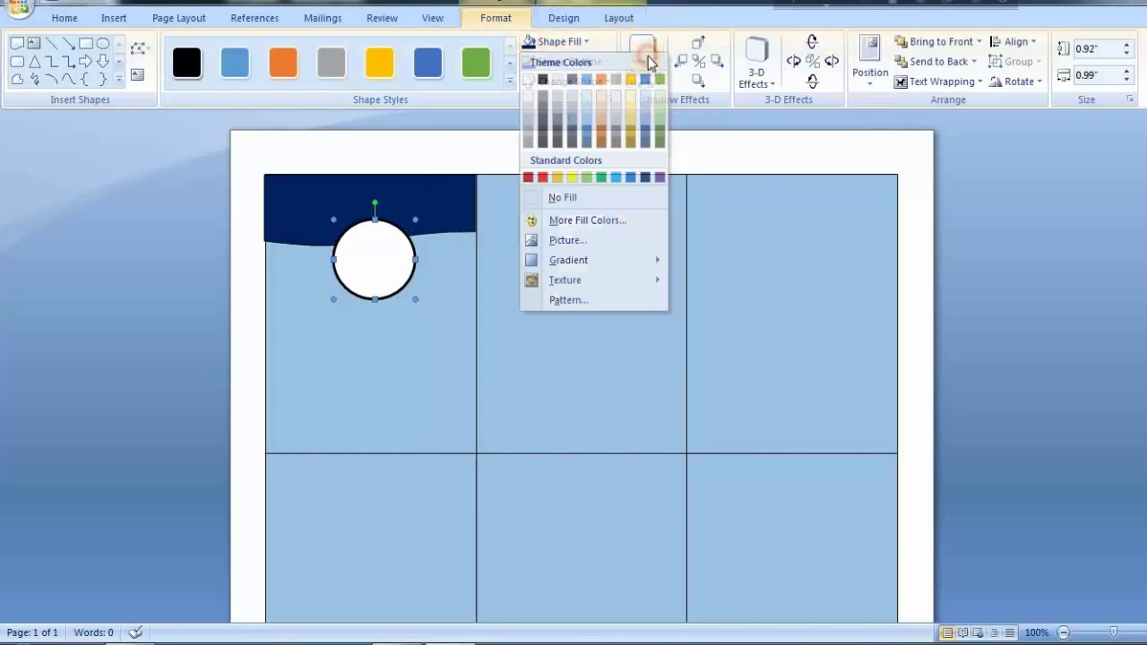
click(606, 61)
click(609, 62)
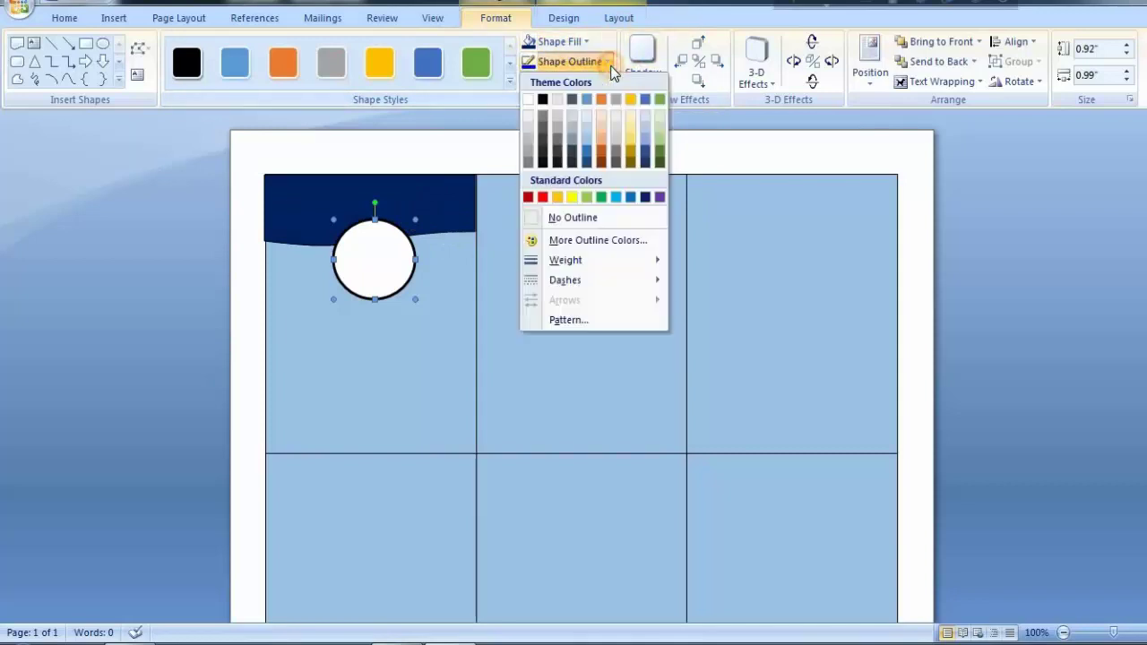
click(645, 198)
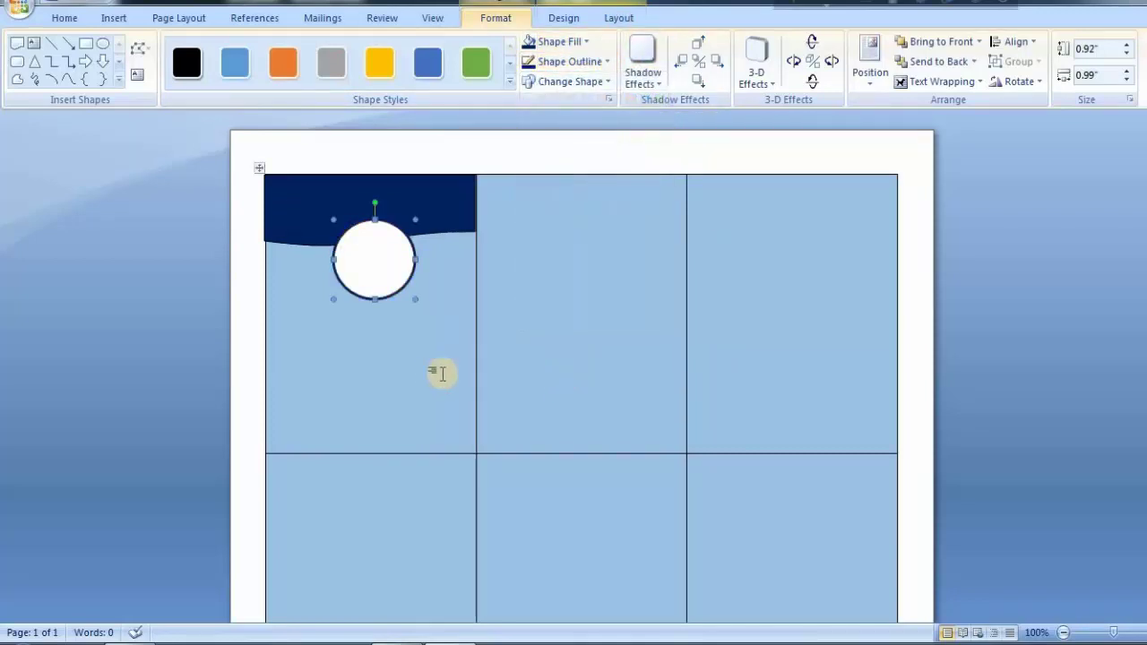
Enter the labels Student ID:, Std_Name:, Program:, Session: and Blood Group: on separate lines below the circle.
click(291, 324)
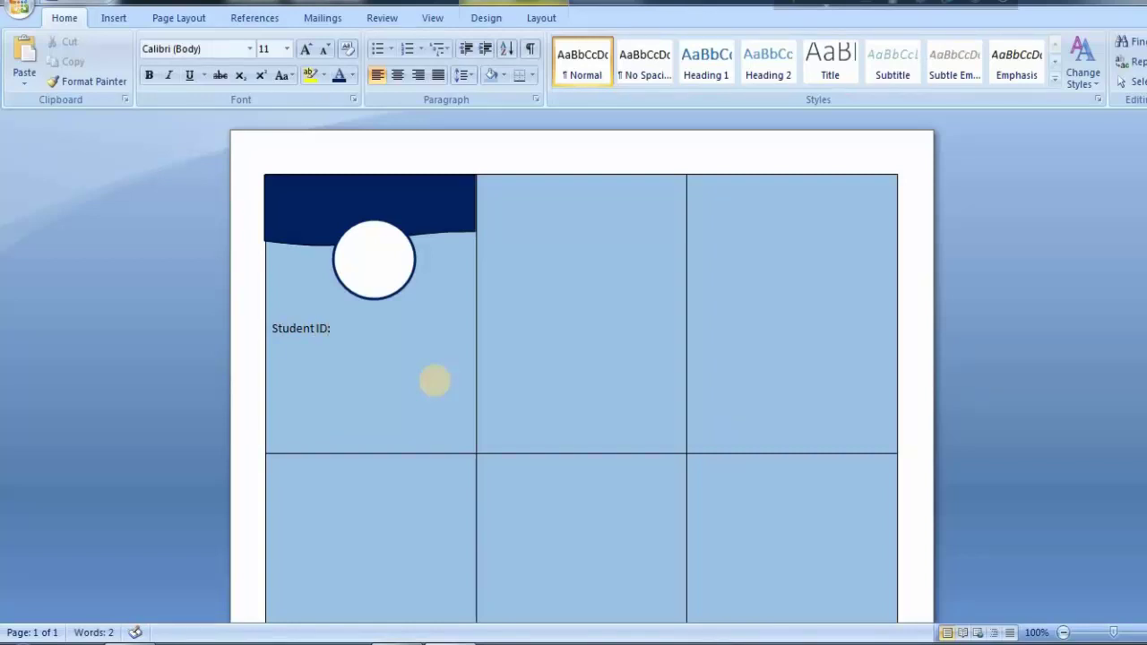
text(Std_Name)
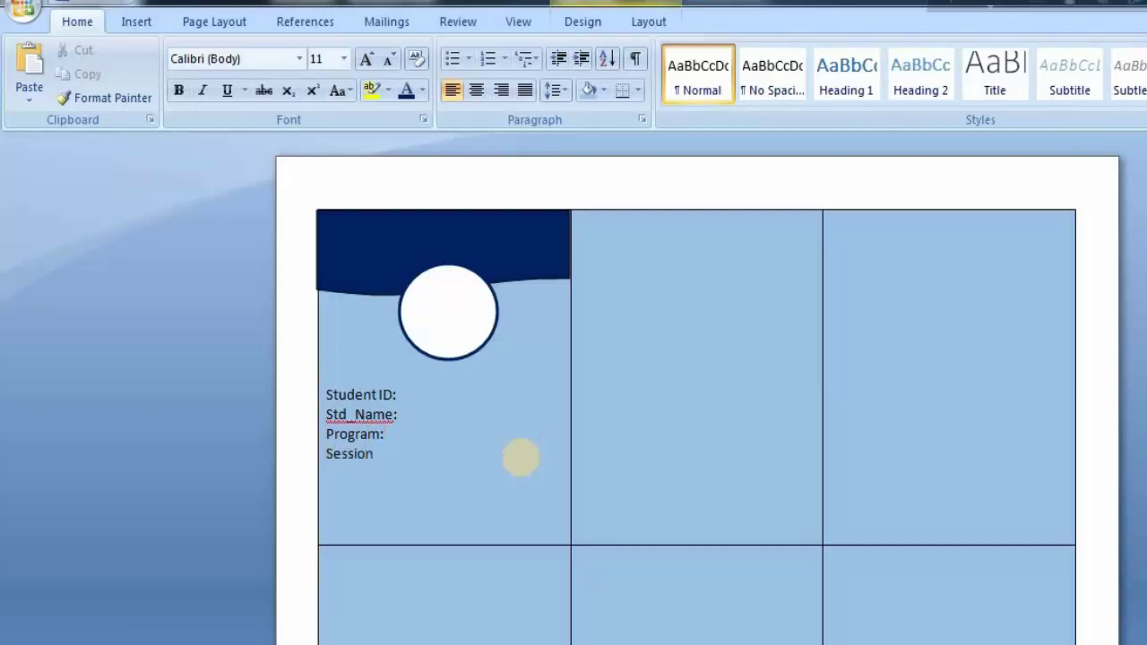
text(:)
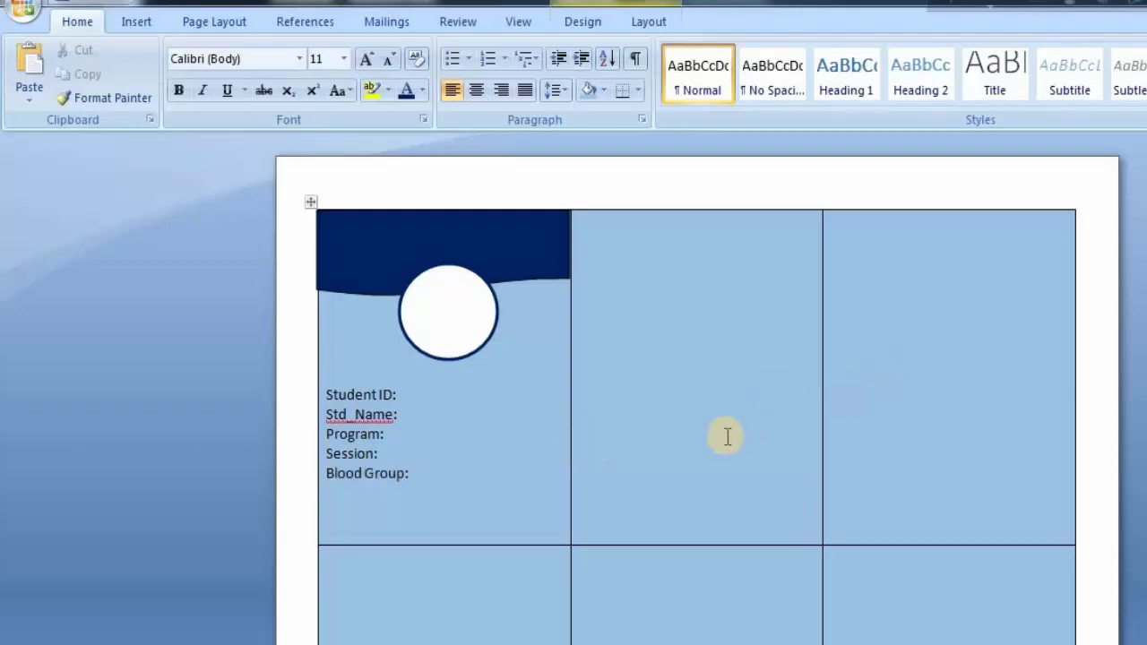
Have the spelling checker ignore all occurrences of Std_Name.
right_click(368, 414)
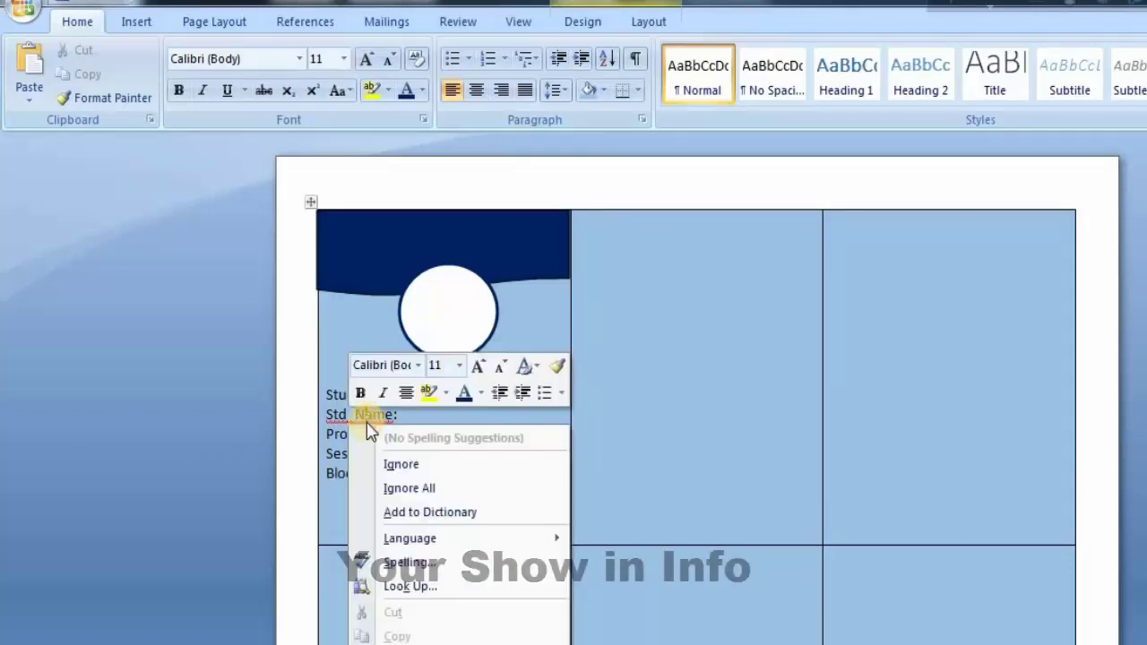
click(418, 486)
text(:)
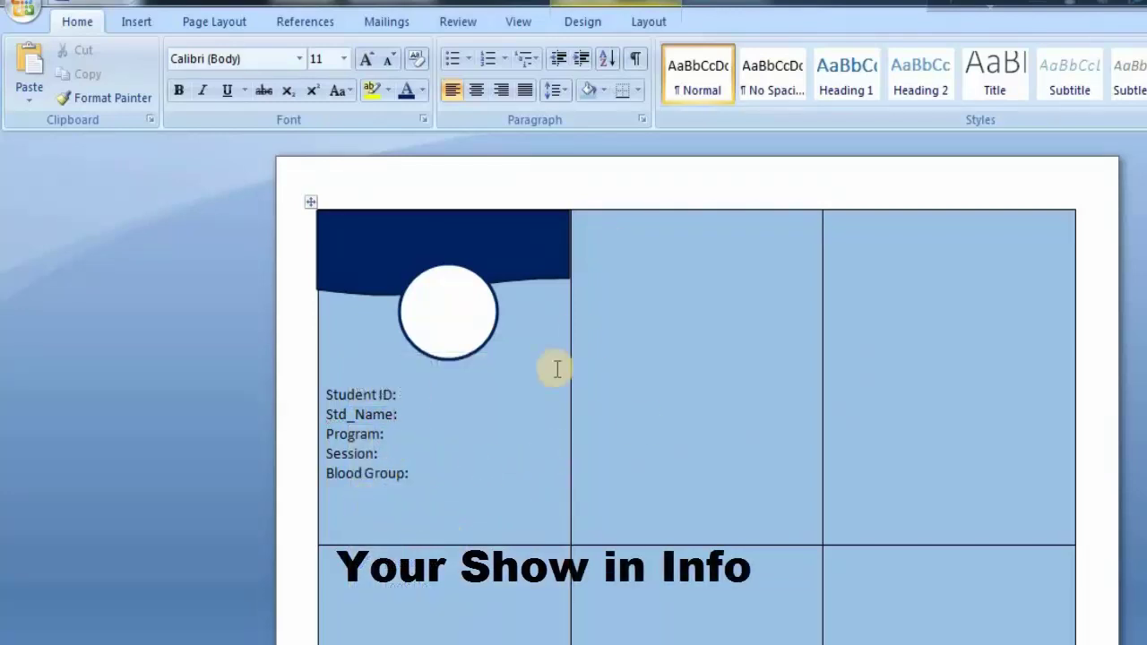
Draw a rectangular footer bar across the full width of the first cell, below the Blood Group line.
click(136, 22)
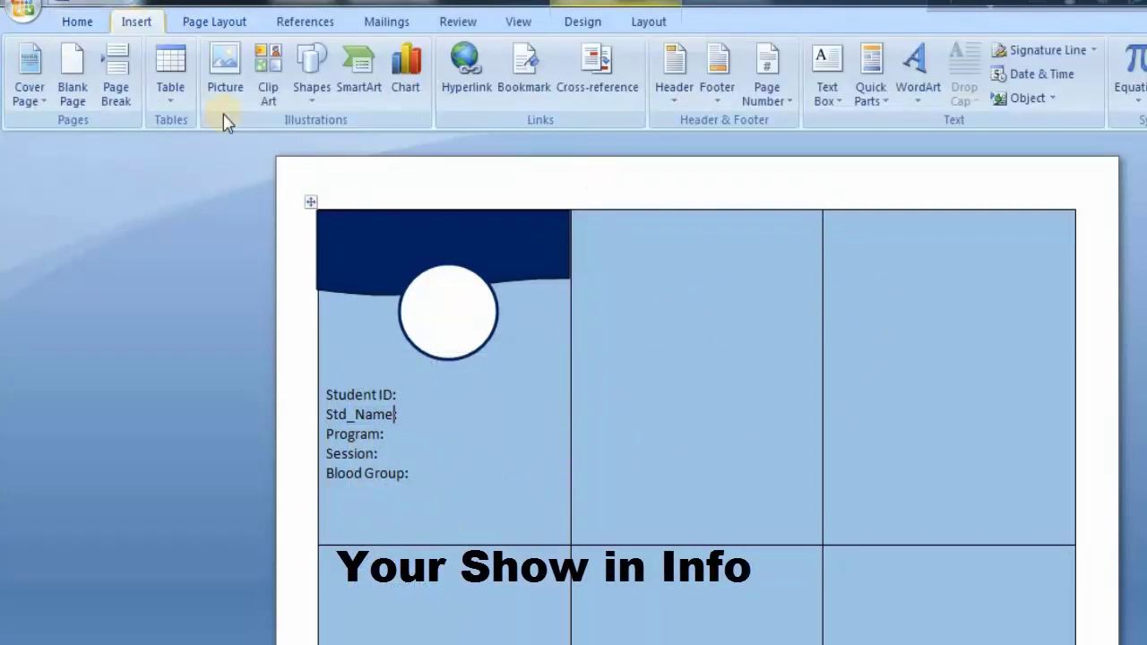
click(311, 72)
click(379, 147)
mouse_move(318, 498)
mouse_down()
mouse_move(353, 529)
mouse_move(569, 541)
mouse_up()
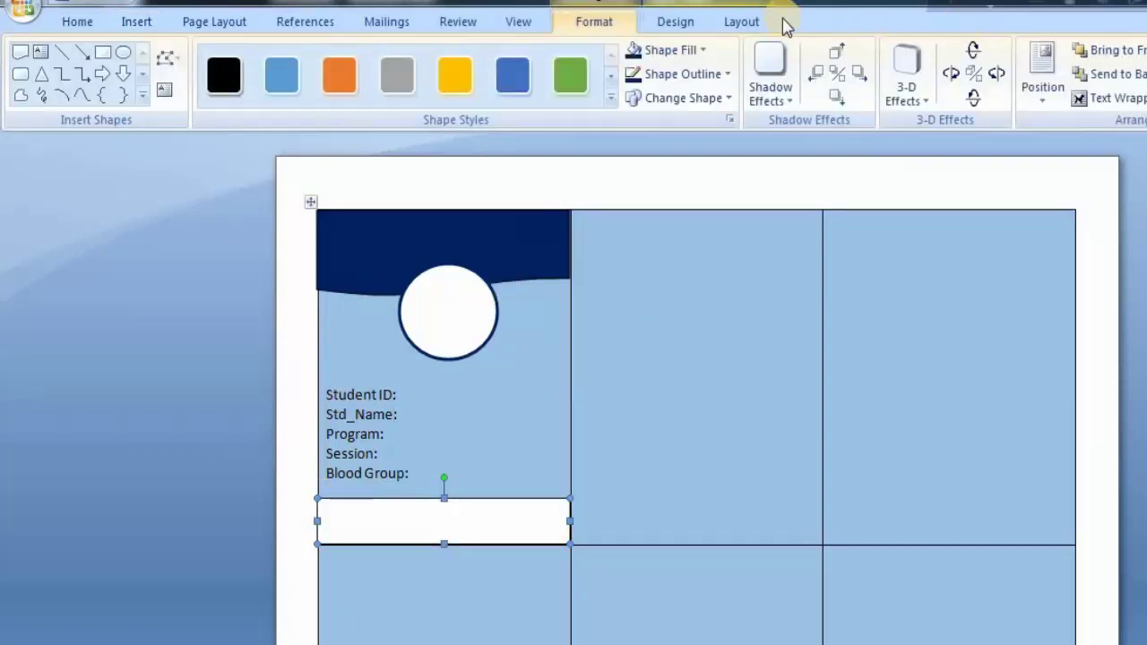
Fill the footer bar with the standard Dark Blue and remove its outline.
click(701, 50)
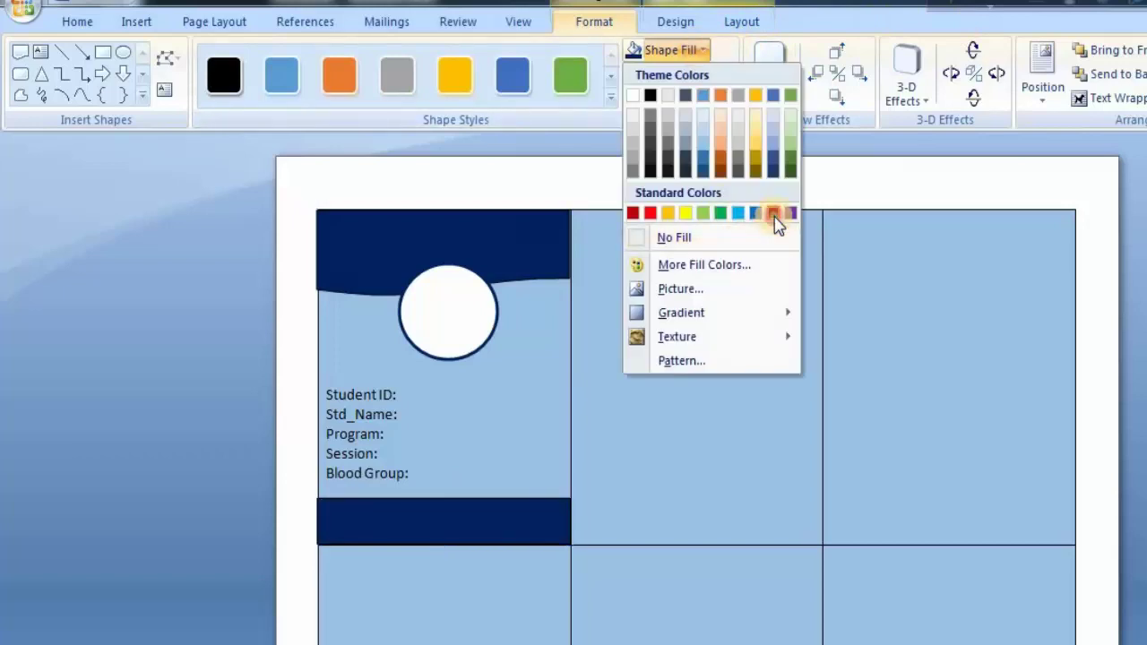
click(774, 213)
click(727, 74)
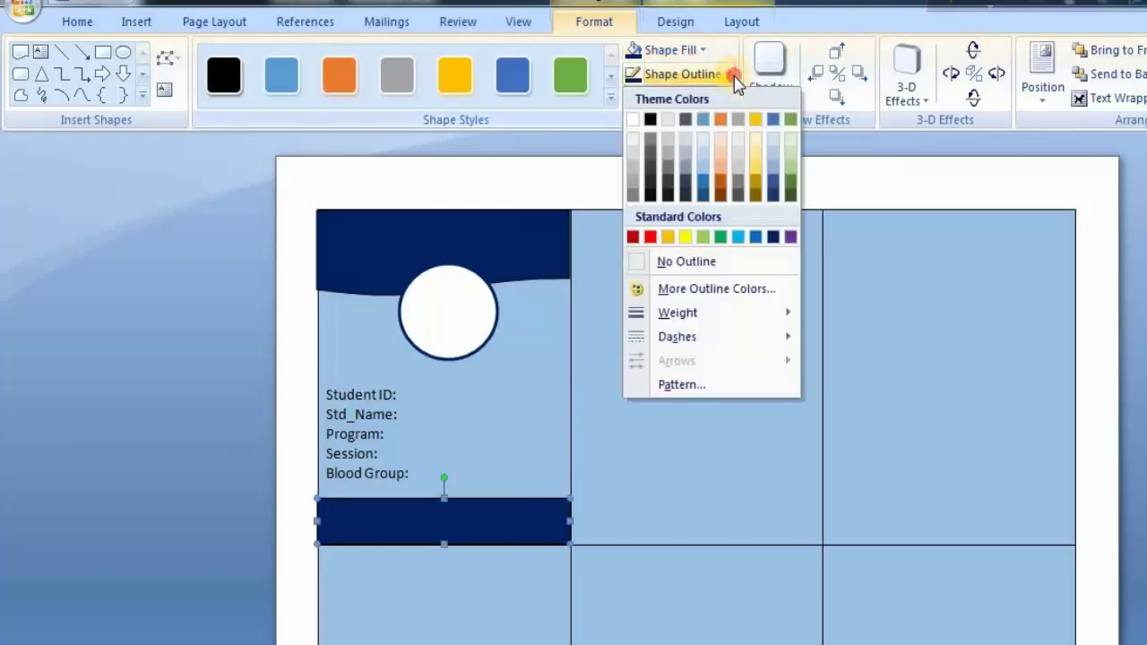
click(700, 259)
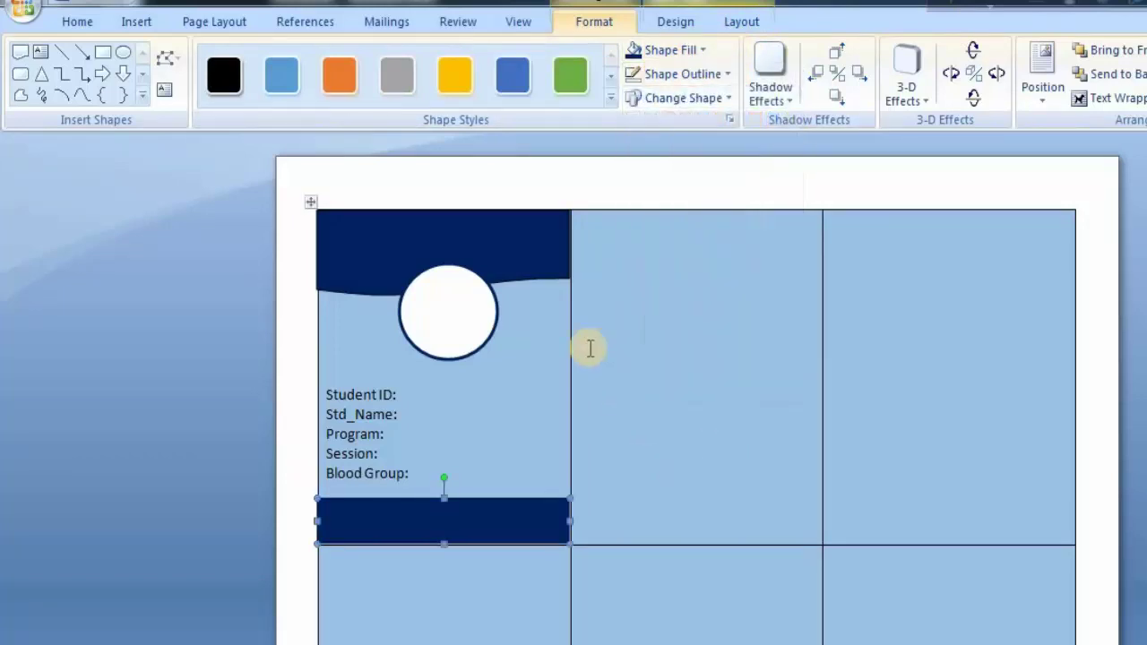
click(583, 371)
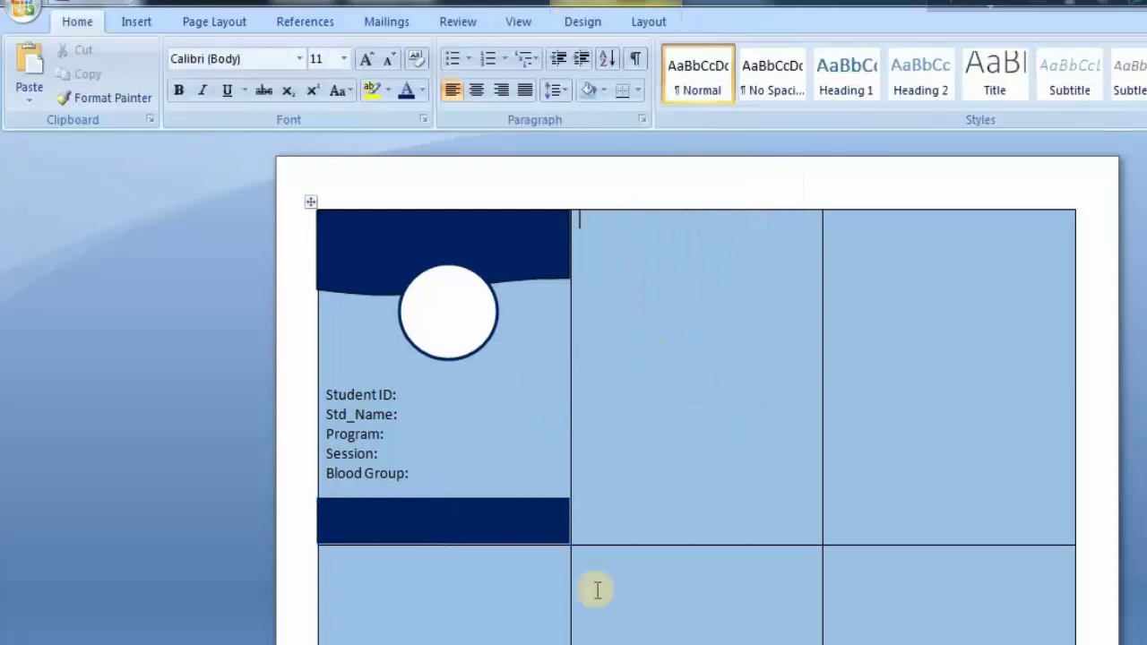
Place a text box in the second cell of the first row and widen it past the cell's right border.
click(462, 228)
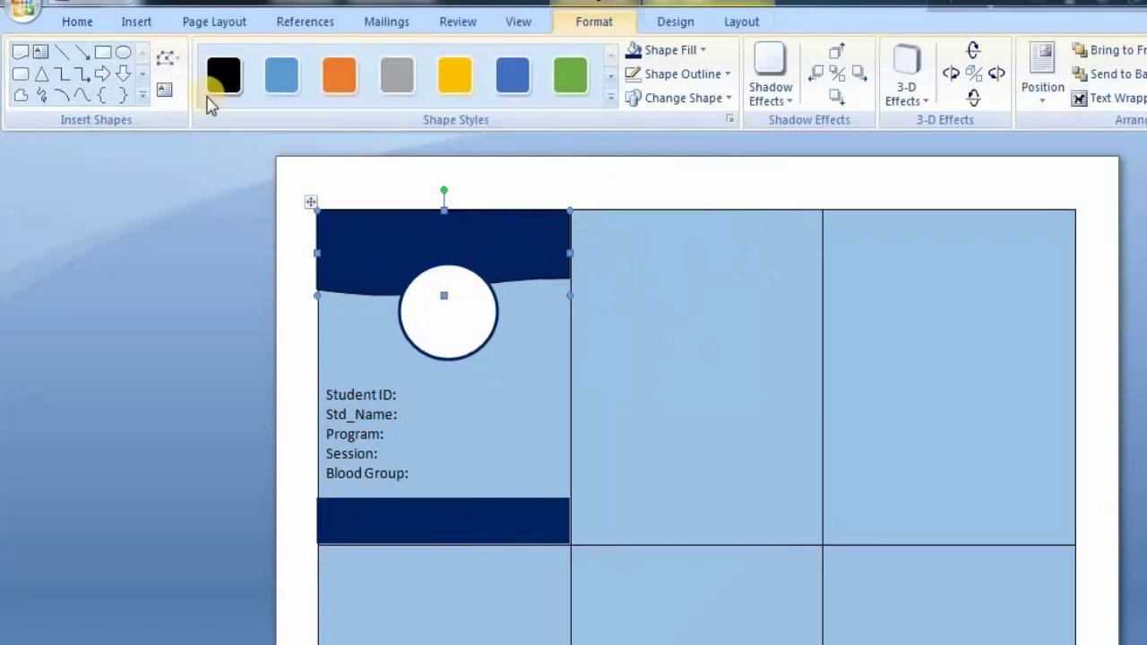
click(139, 21)
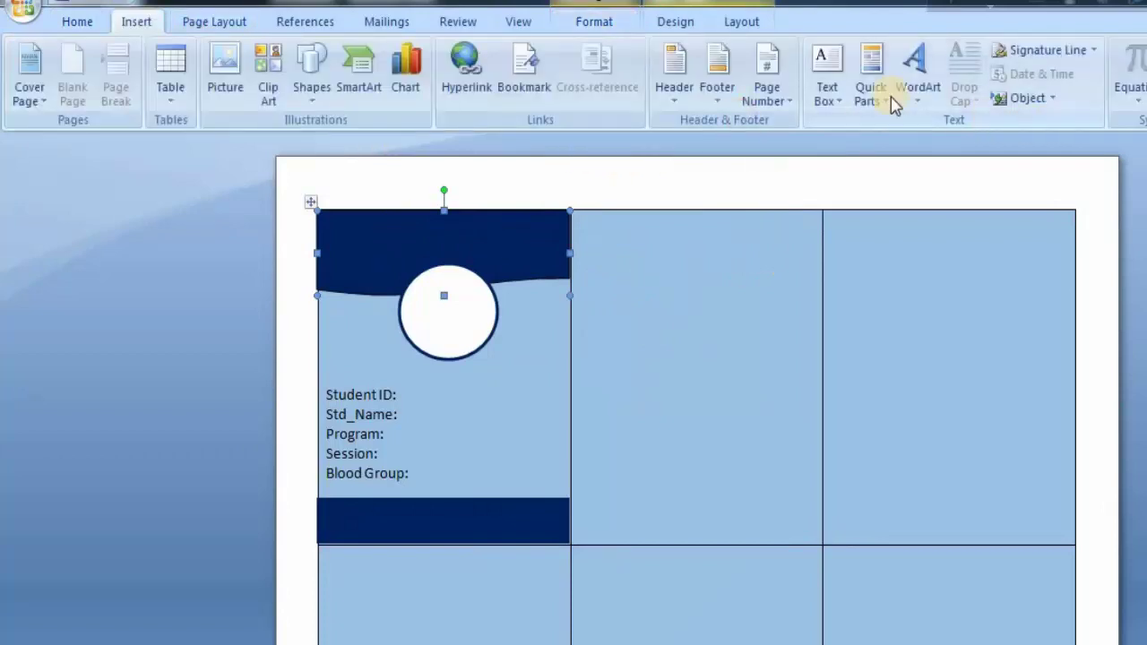
click(829, 86)
click(829, 530)
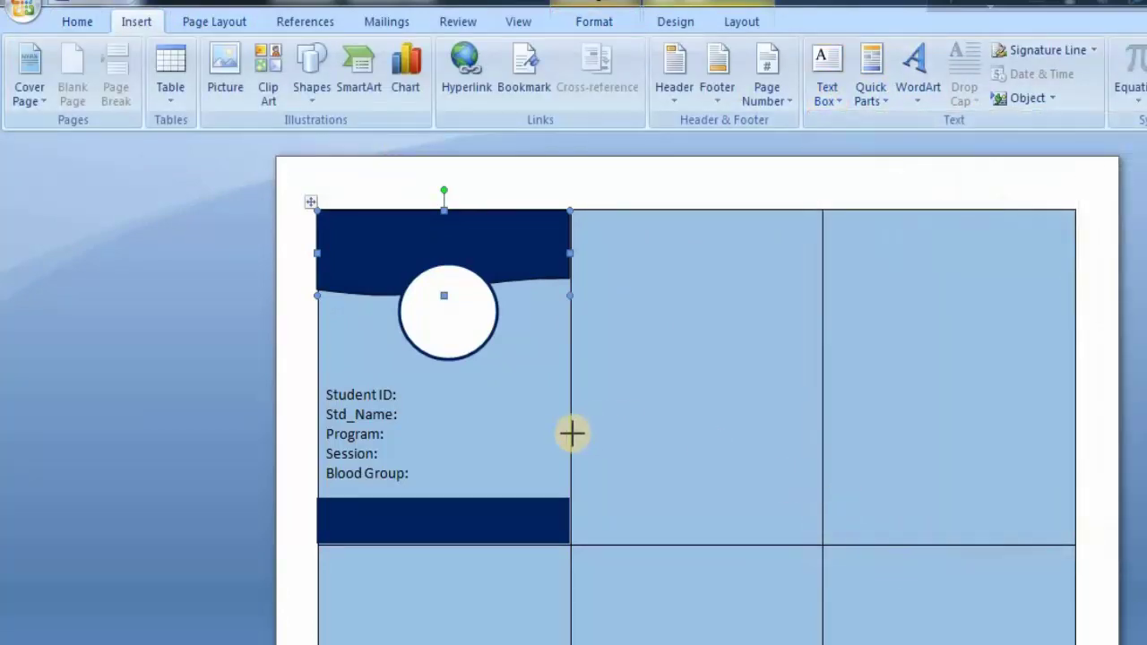
click(617, 418)
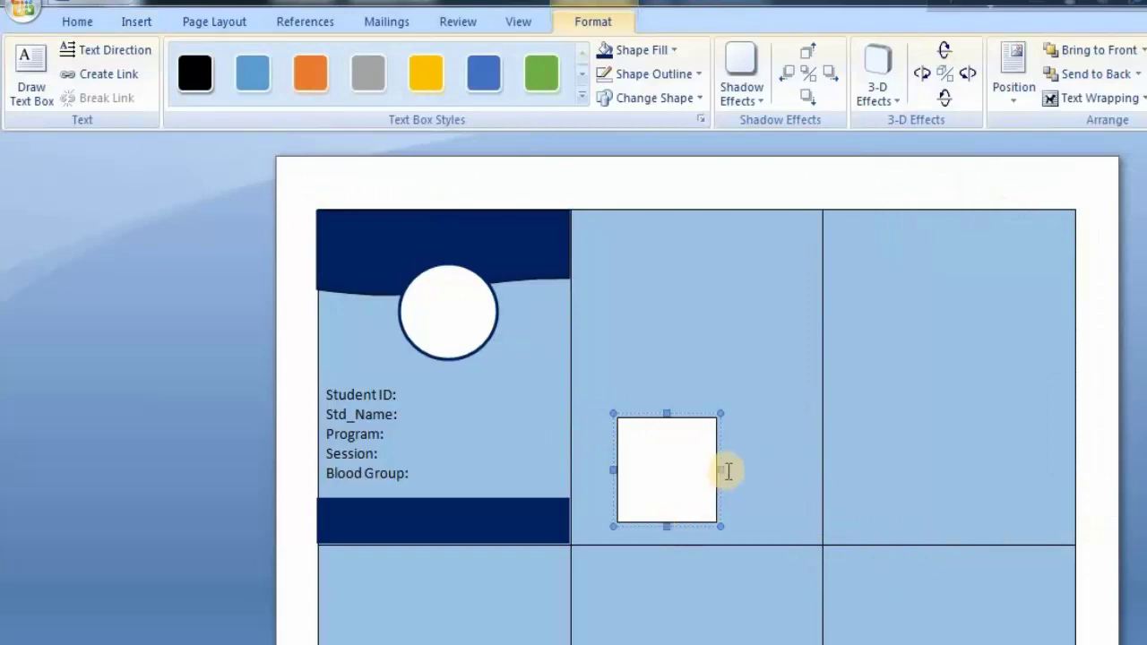
drag(719, 470, 852, 469)
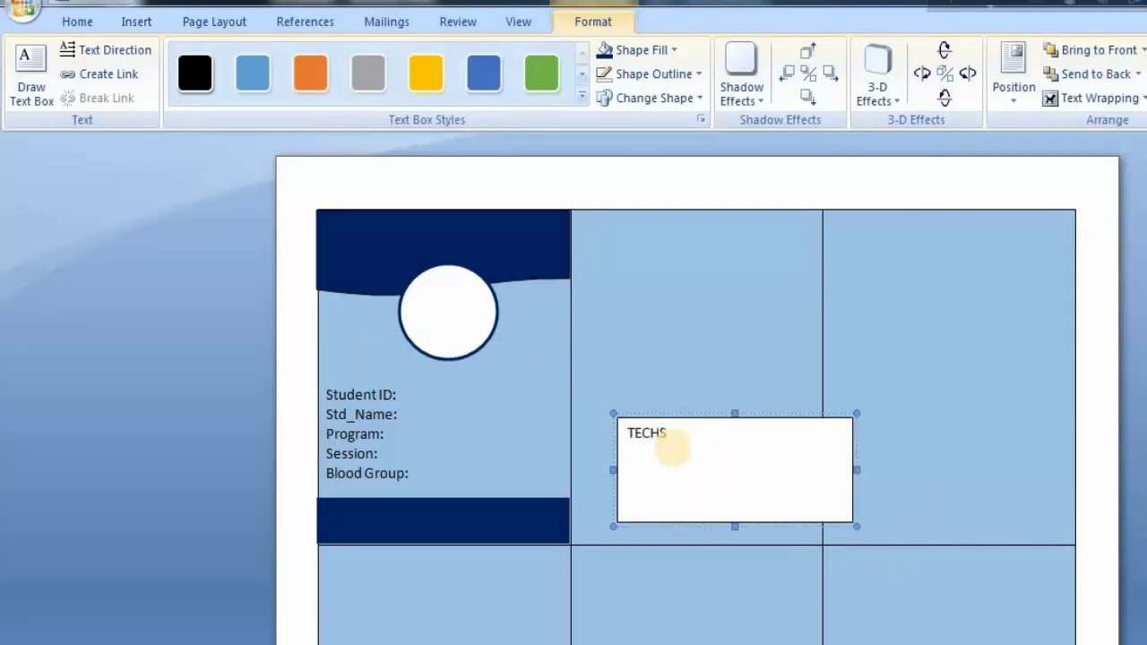
Enter TECHSOLUTION-IT UNIVERSITY in the text box and shrink the box to fit the single line.
text(TECHSOLUTION IT)
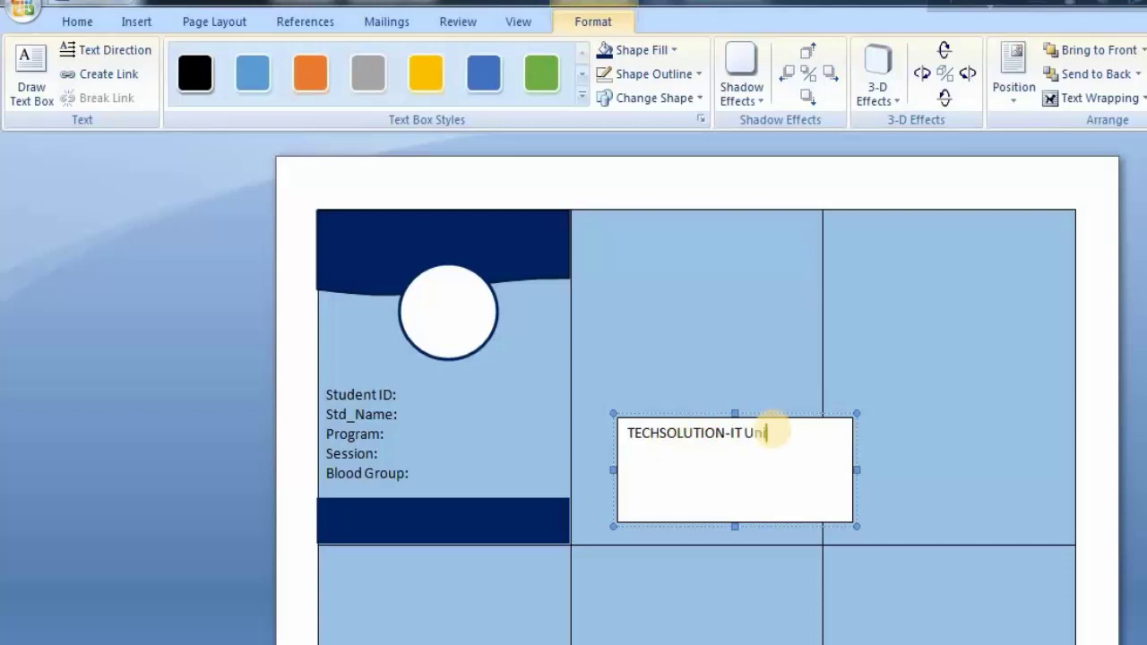
text(y)
drag(811, 433, 760, 430)
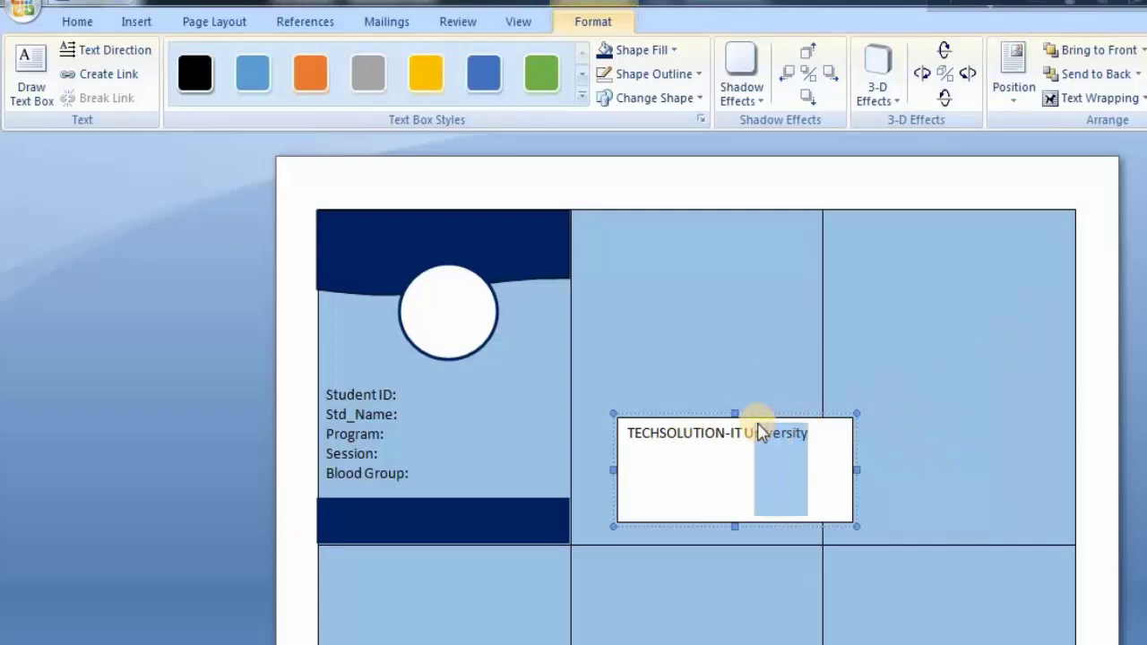
text(NIVERSITY)
drag(734, 526, 731, 455)
drag(851, 438, 826, 438)
Remove the university title box's fill and outline and move it onto the header shape in the first cell.
click(641, 50)
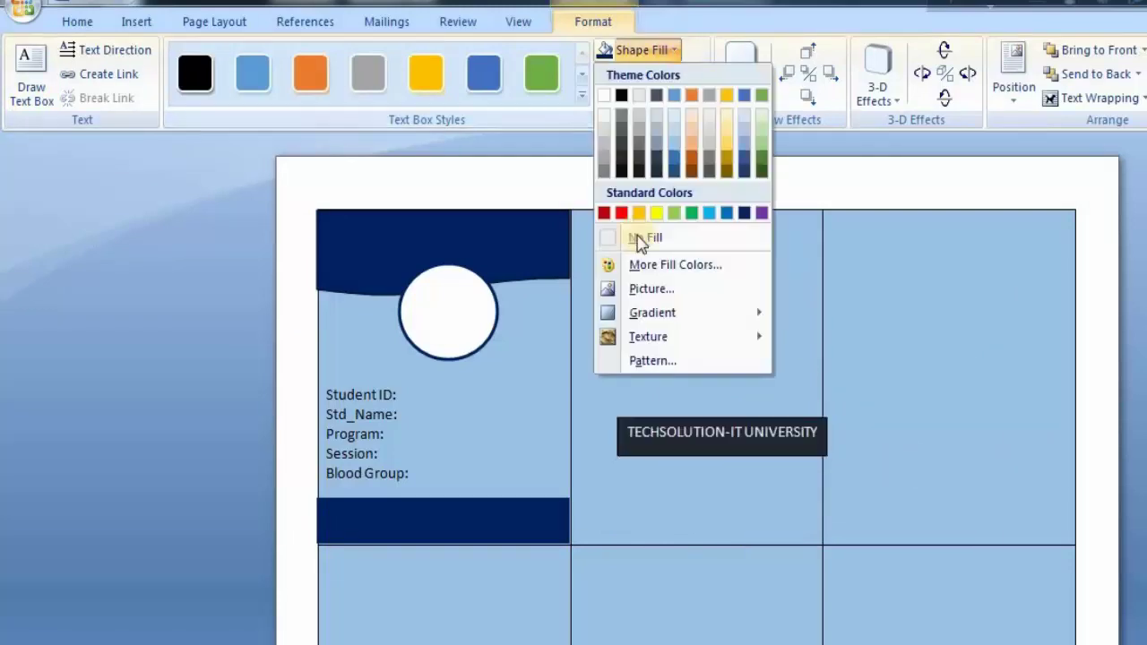
click(640, 236)
click(698, 74)
click(645, 236)
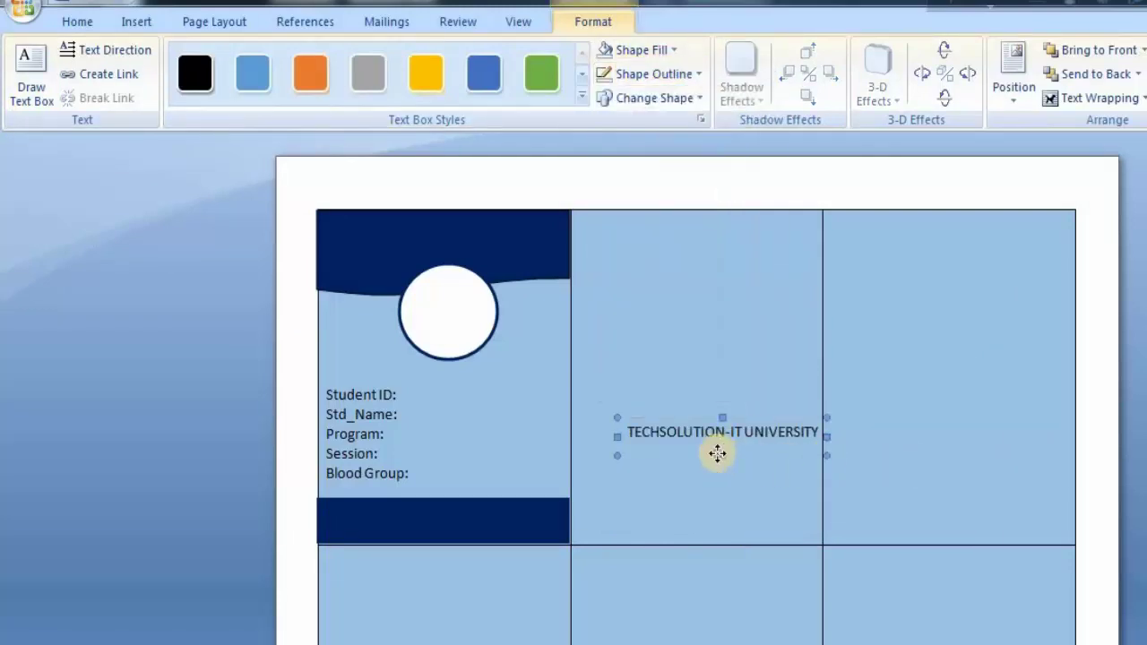
drag(717, 453, 481, 241)
Make the university title bold in the standard Blue and stretch its text box across the header's full width up to its top edge.
click(77, 22)
click(421, 91)
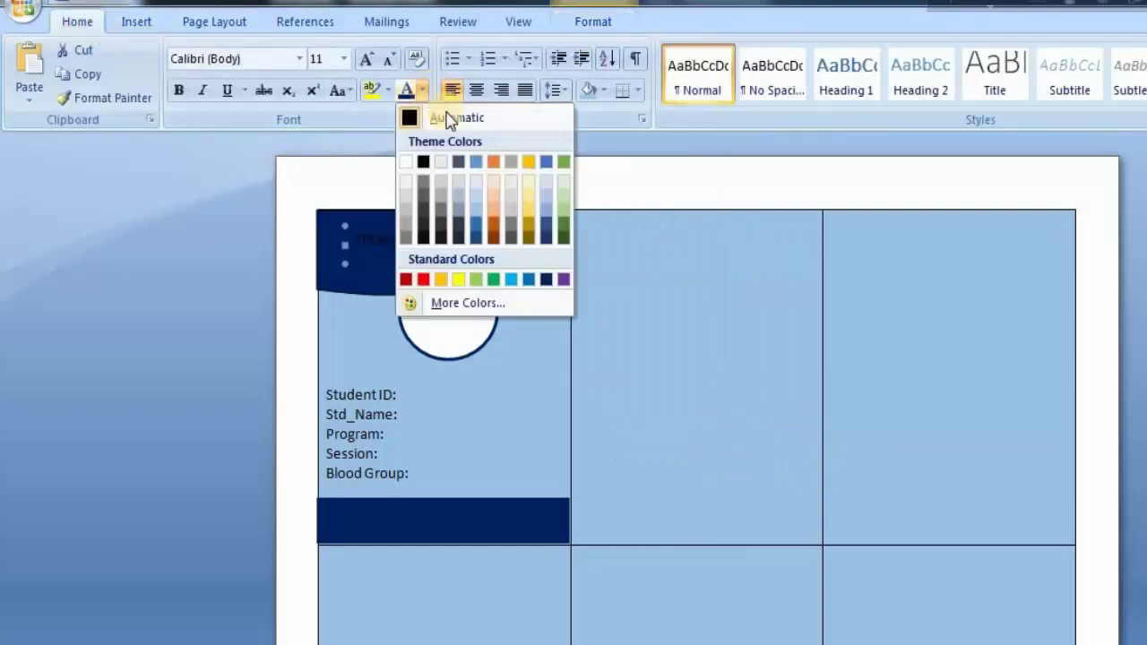
click(528, 281)
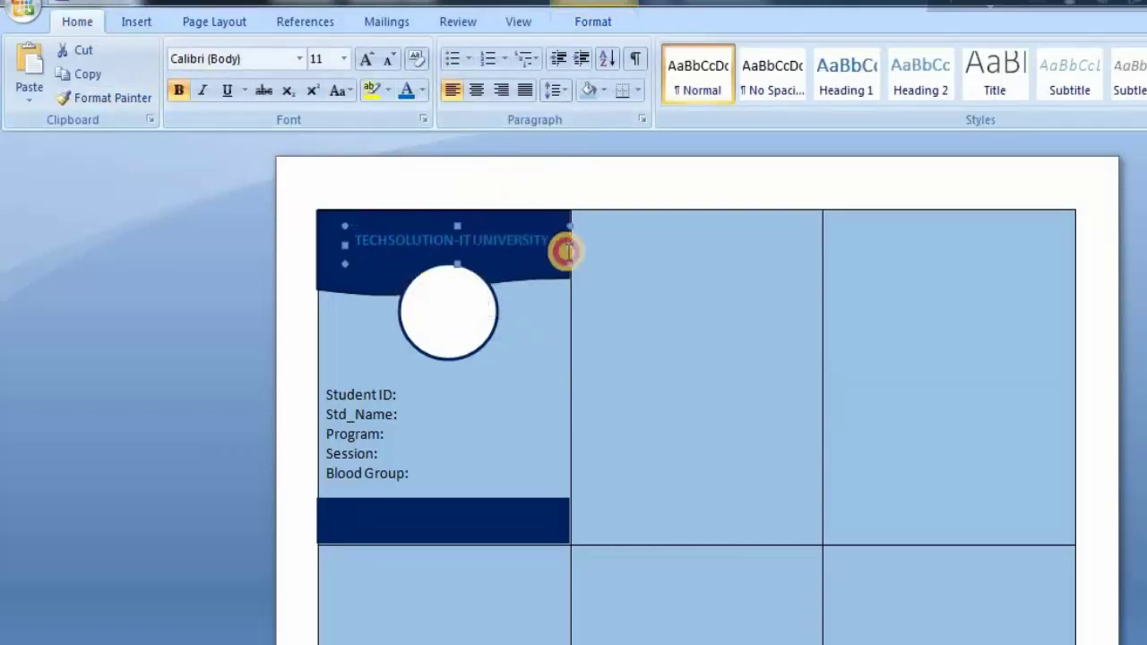
drag(345, 243, 317, 243)
drag(442, 224, 445, 209)
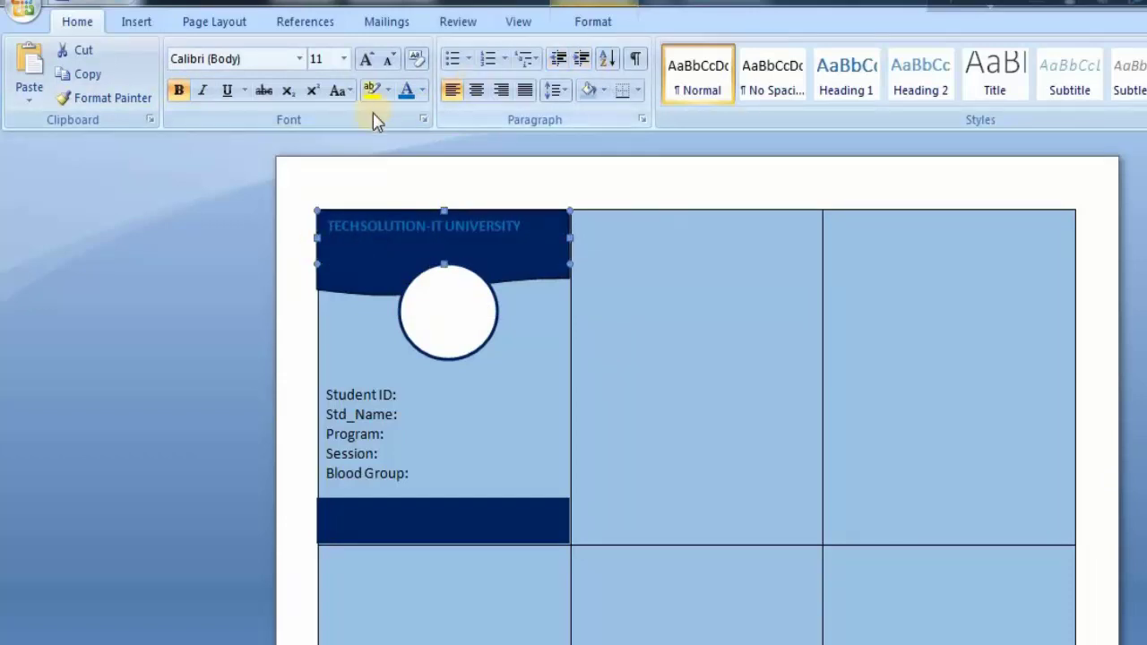
Set the university title's font size to 12, center it and fit its text box to the header's width.
click(344, 59)
click(325, 161)
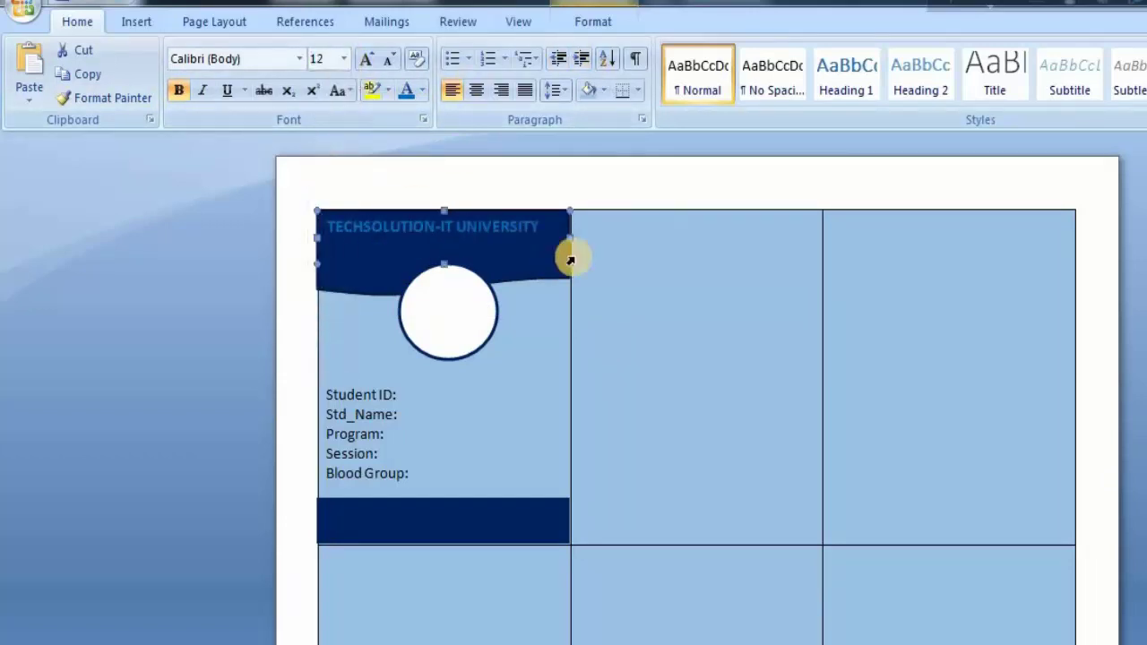
triple_click(544, 235)
click(476, 89)
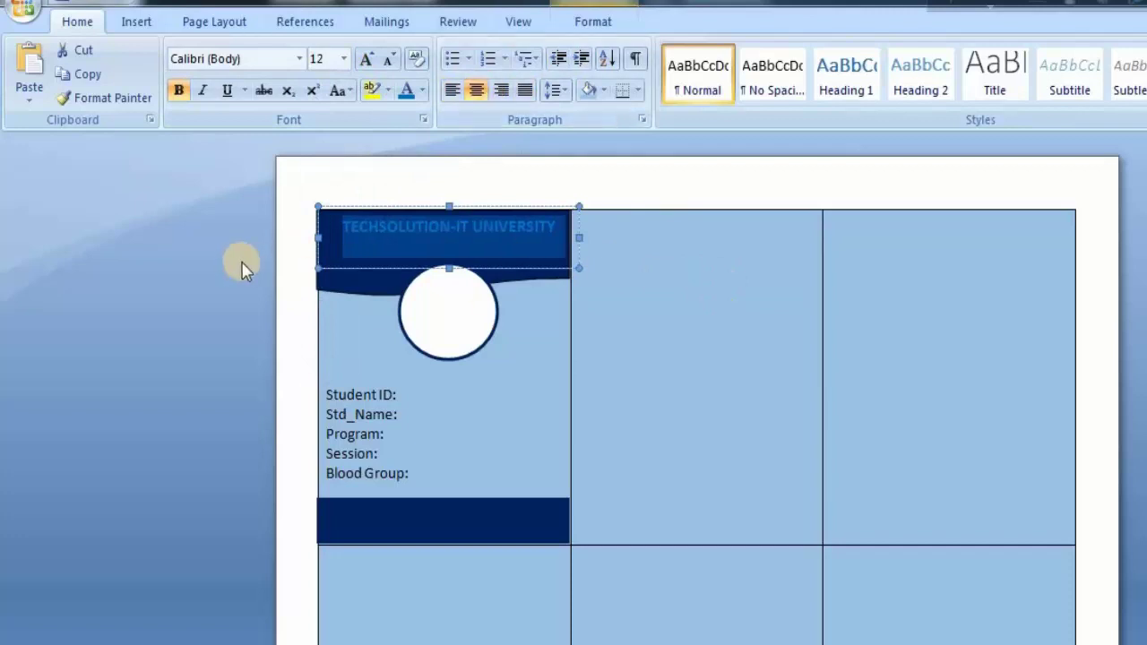
click(576, 268)
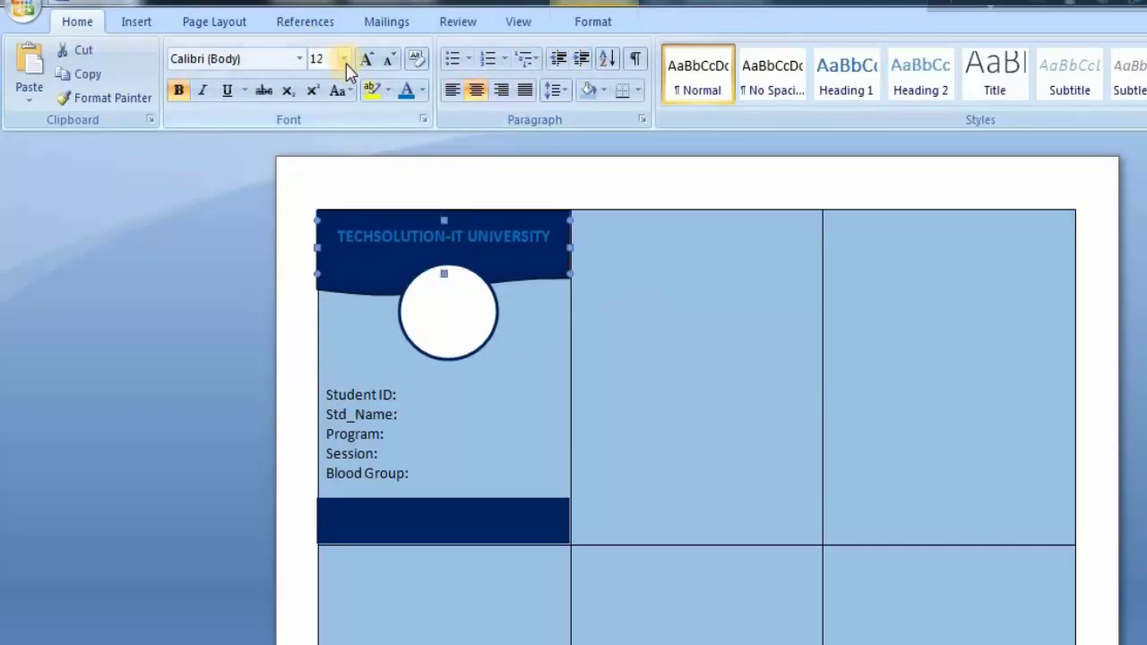
Change the university title's font color to white and shift its text box up to the header's top edge.
click(422, 90)
click(408, 164)
click(640, 312)
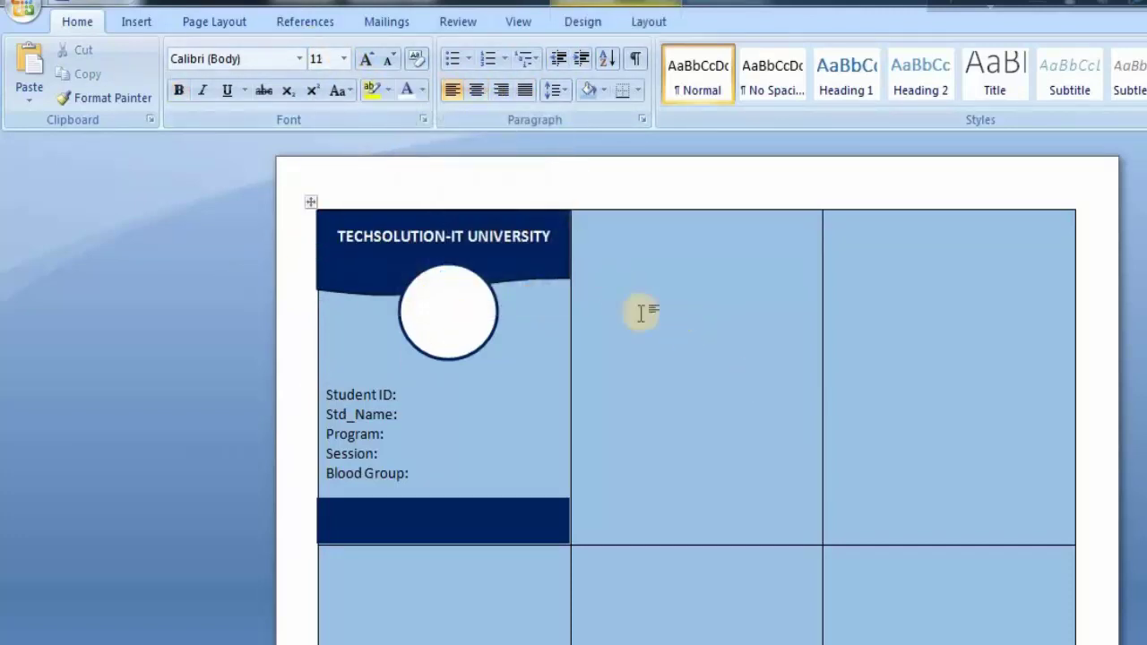
click(487, 243)
drag(524, 277, 525, 264)
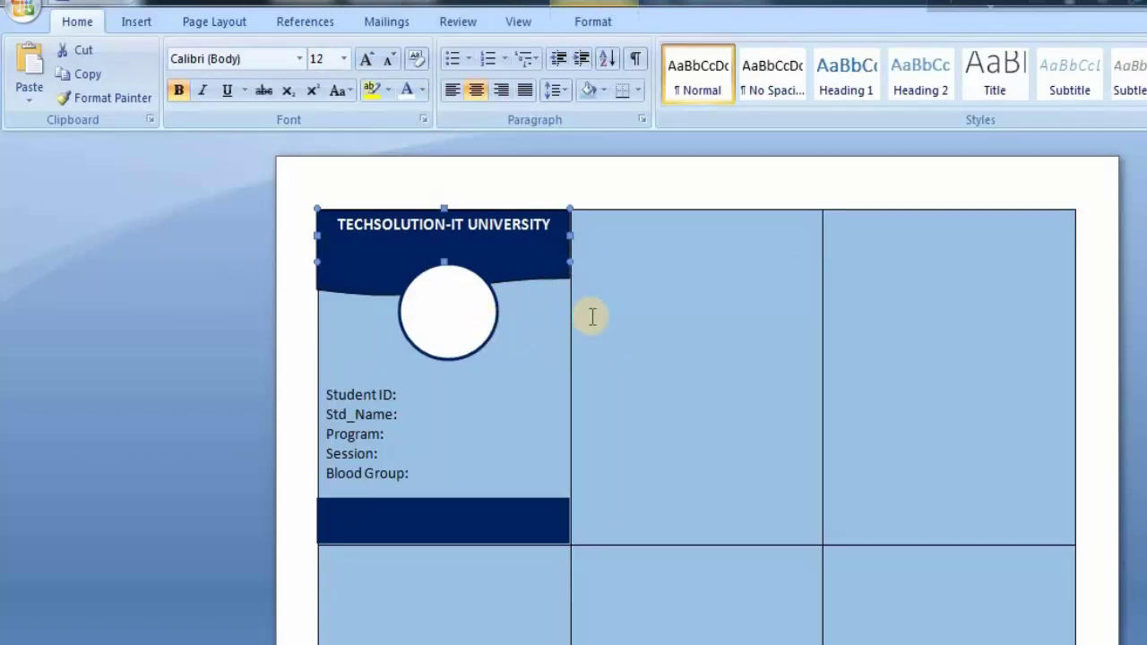
Add a text box with the university's address line, fit it to one line and place it below the title in the header.
click(137, 21)
click(826, 90)
click(877, 126)
click(690, 318)
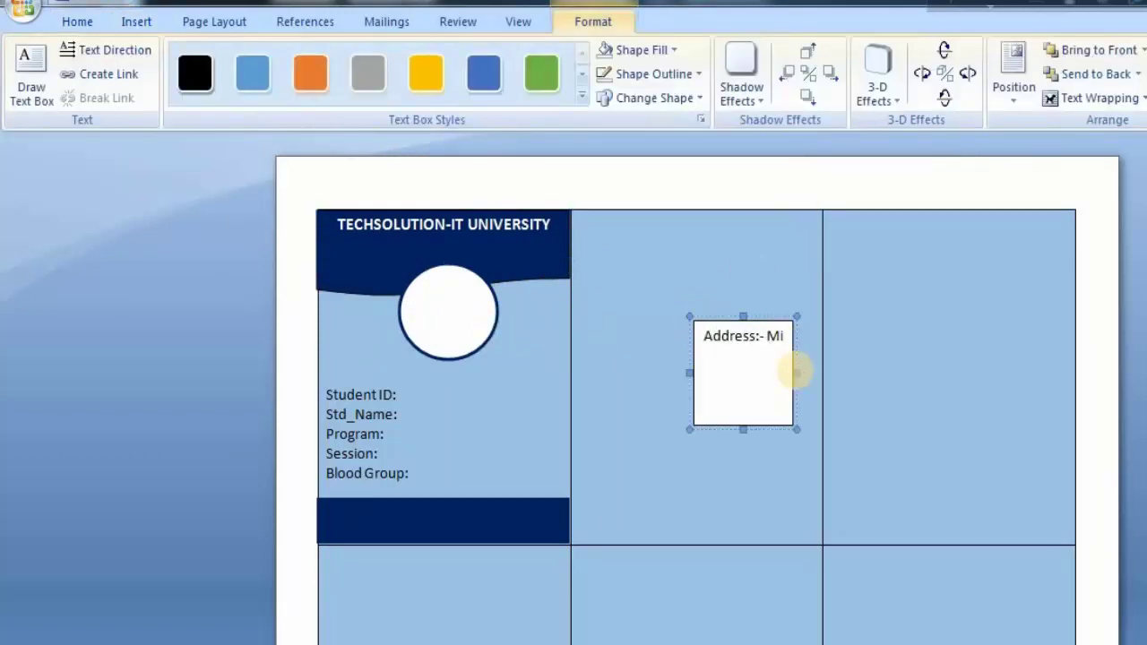
drag(799, 372, 878, 374)
drag(783, 428, 438, 255)
Remove the fill and outline of the address text box.
click(673, 50)
click(624, 237)
click(695, 74)
click(627, 260)
Change the address line's font color to white.
right_click(449, 249)
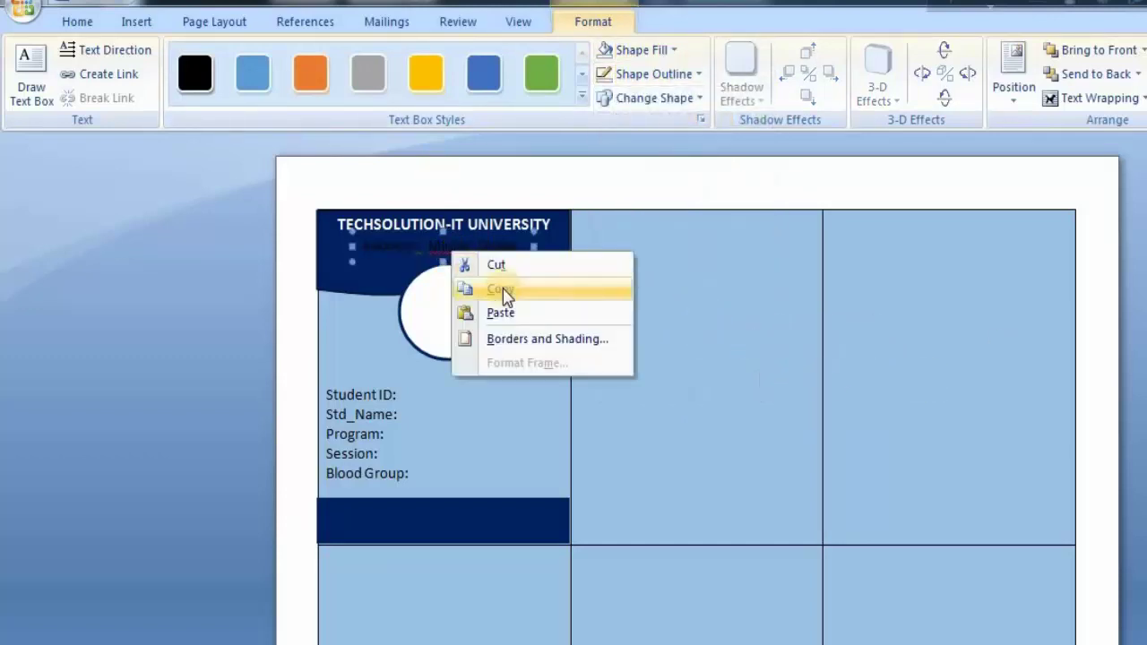
click(434, 244)
right_click(468, 254)
key(Escape)
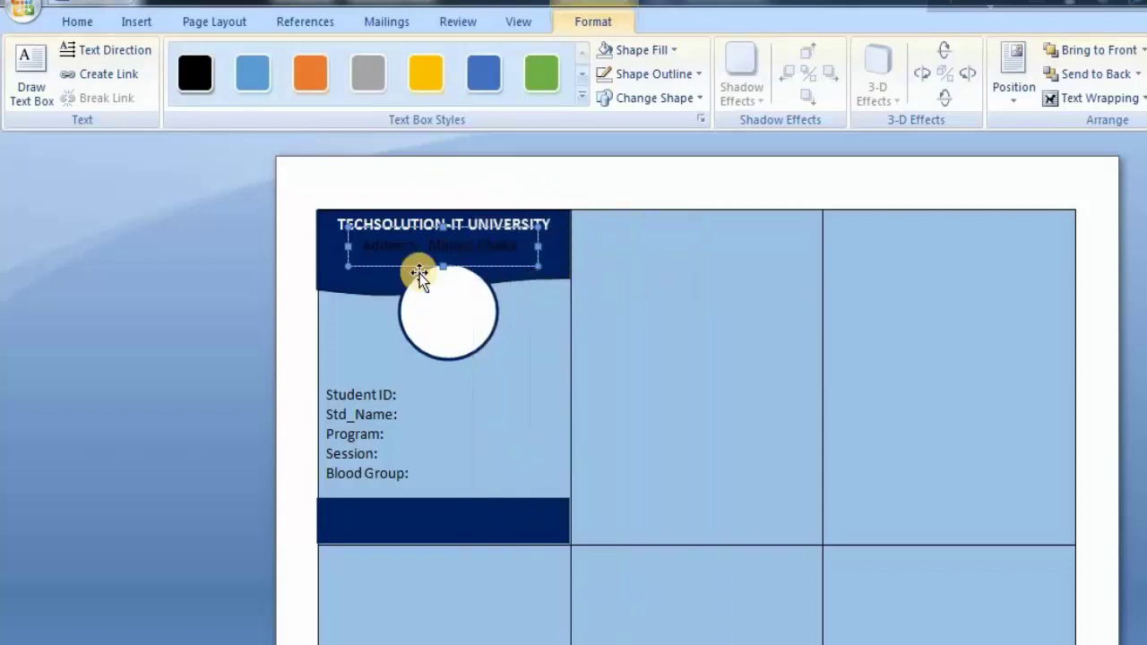
click(77, 22)
click(407, 90)
click(683, 417)
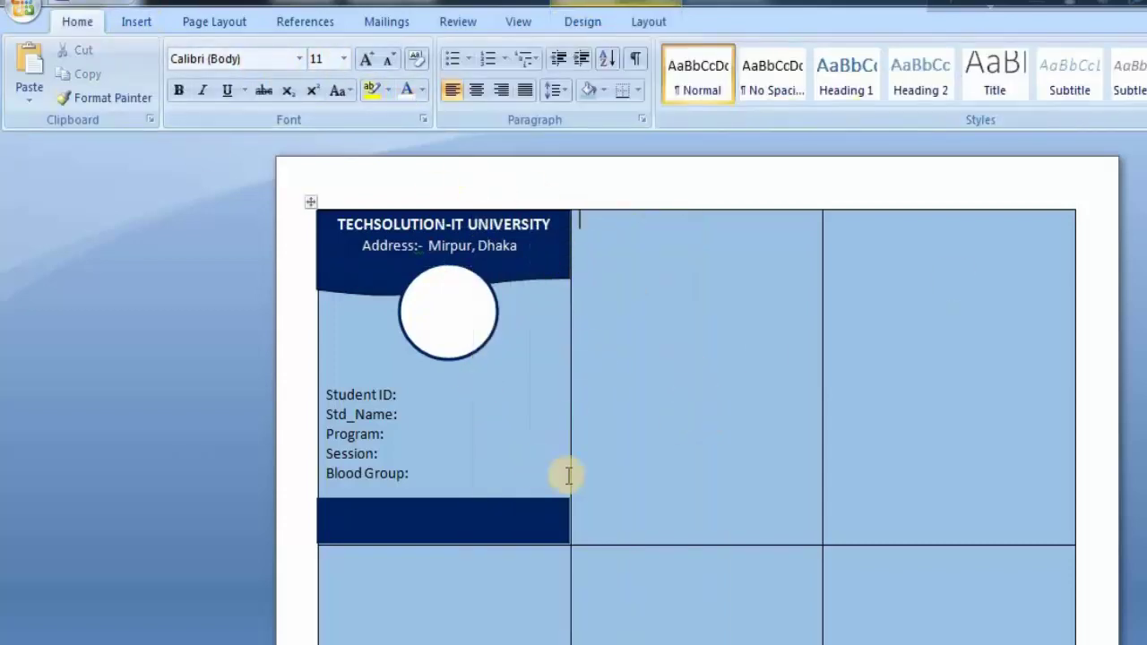
Nudge the footer bar and header shape into line with the first cell's side borders.
click(703, 505)
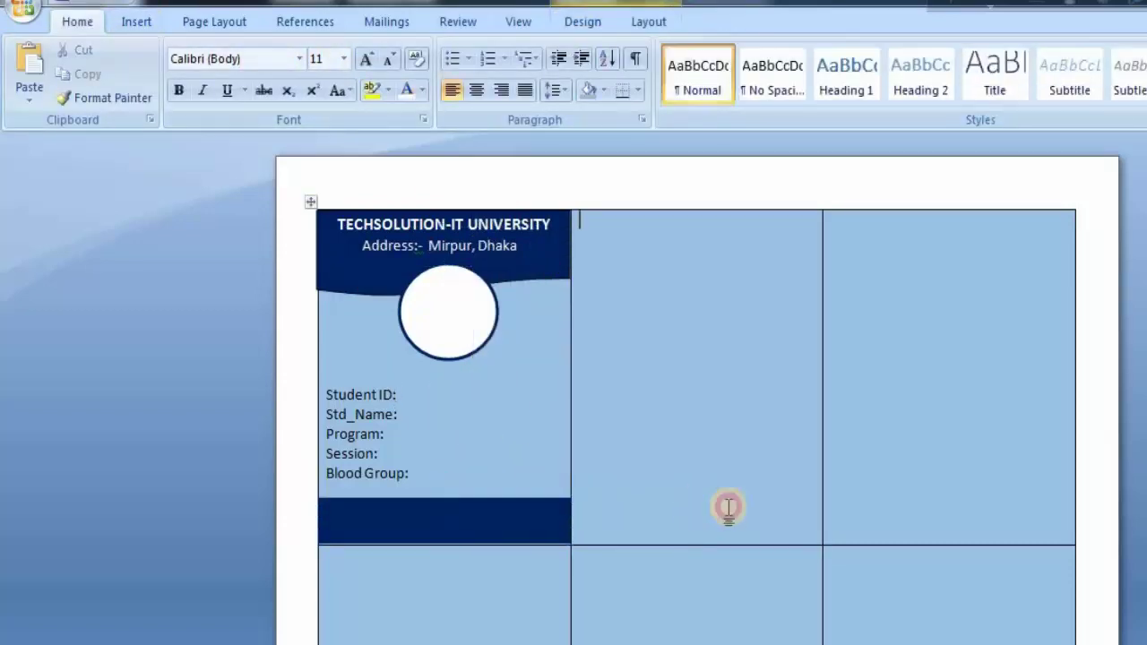
click(548, 268)
click(707, 296)
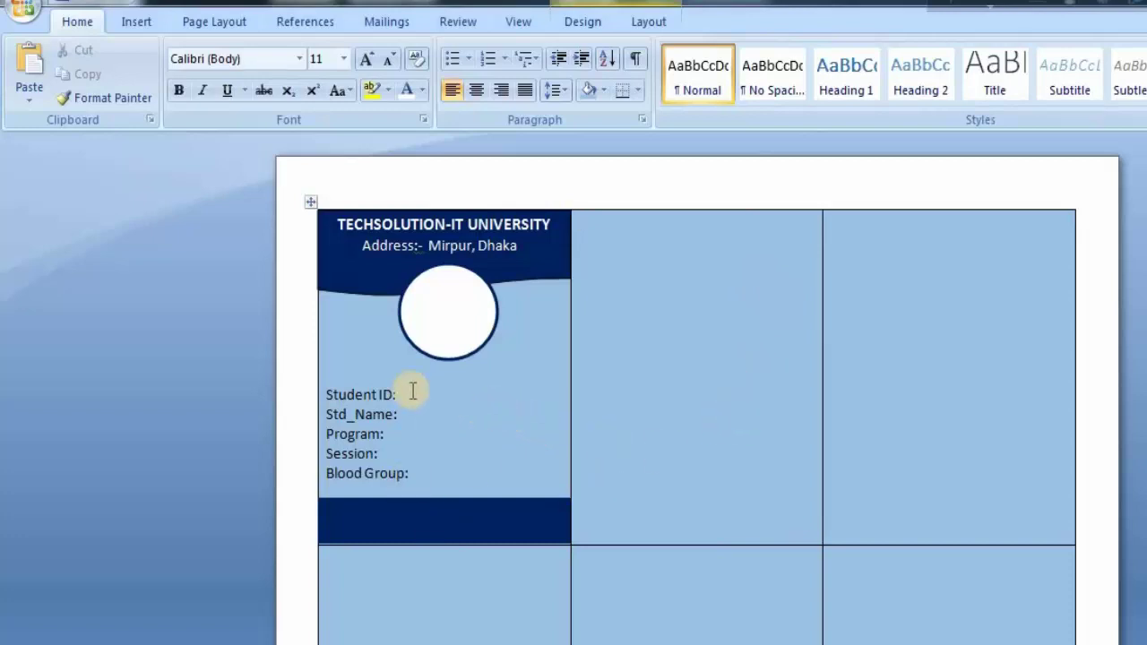
Start a Labels mail merge with the Microsoft 1/2 Letter label and undo the removal of the card layout.
click(340, 373)
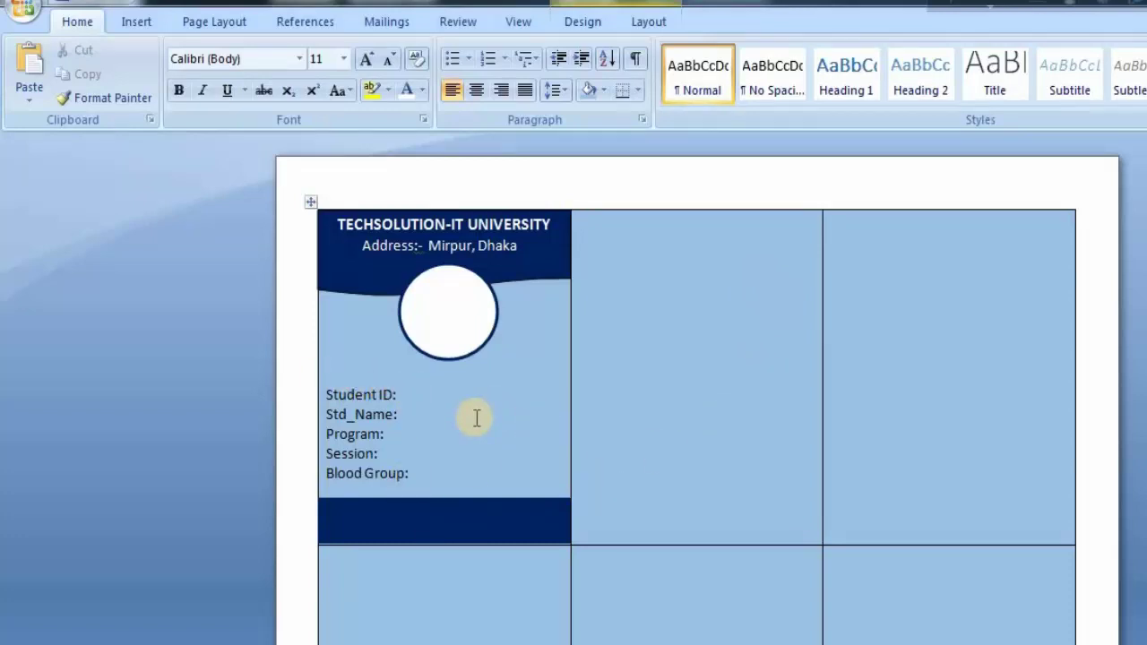
click(387, 22)
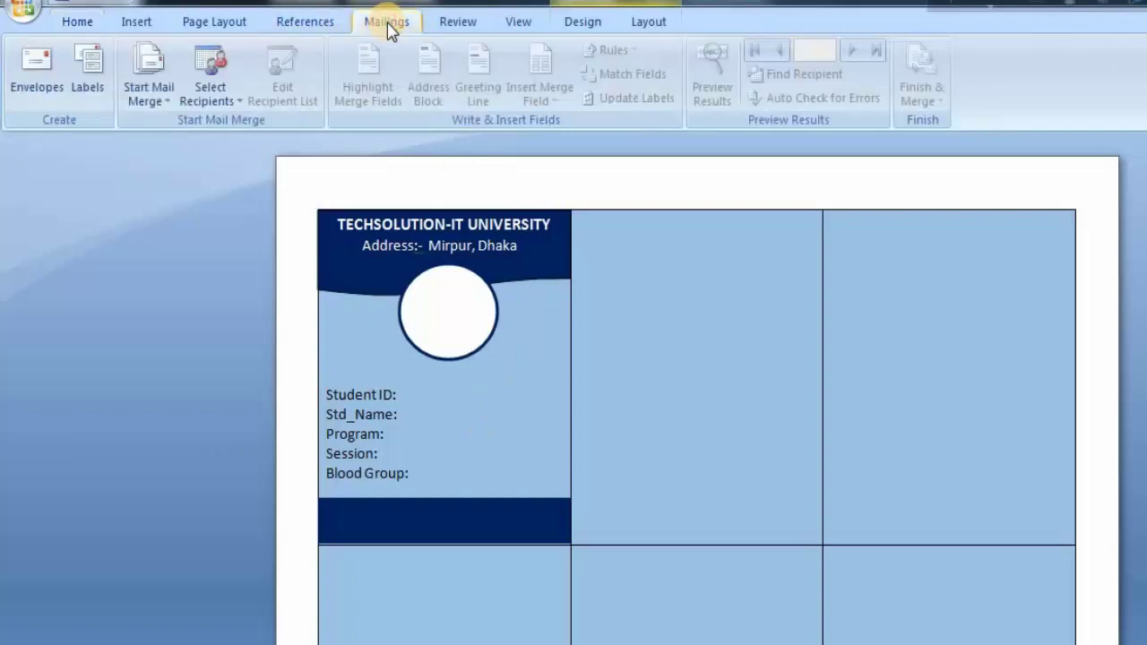
click(170, 100)
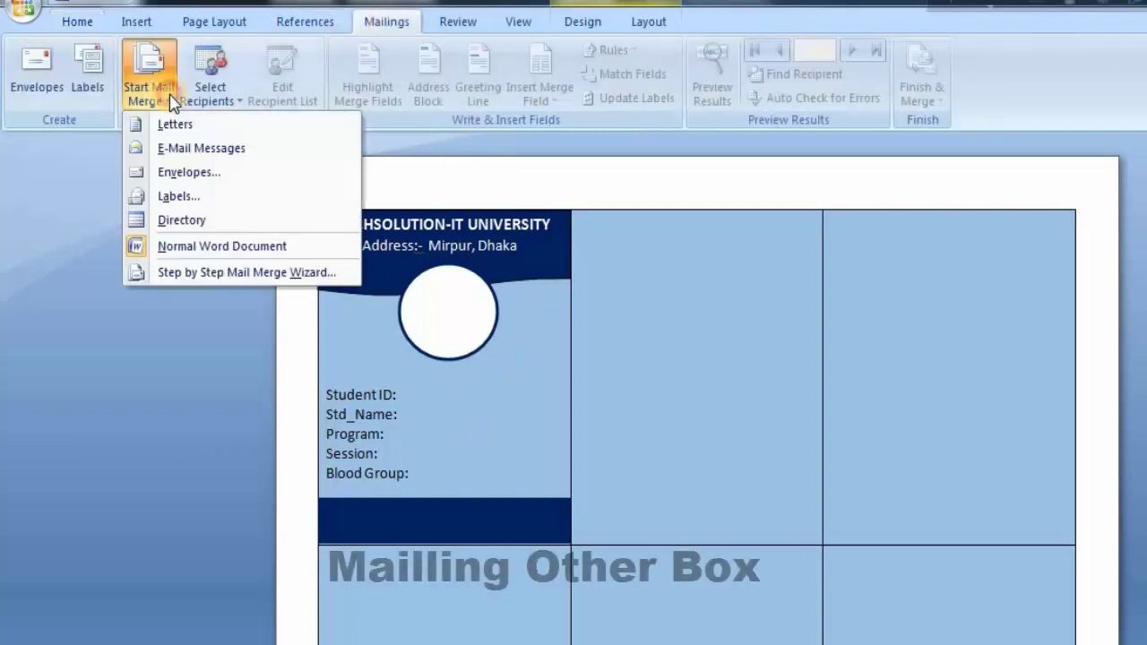
click(179, 195)
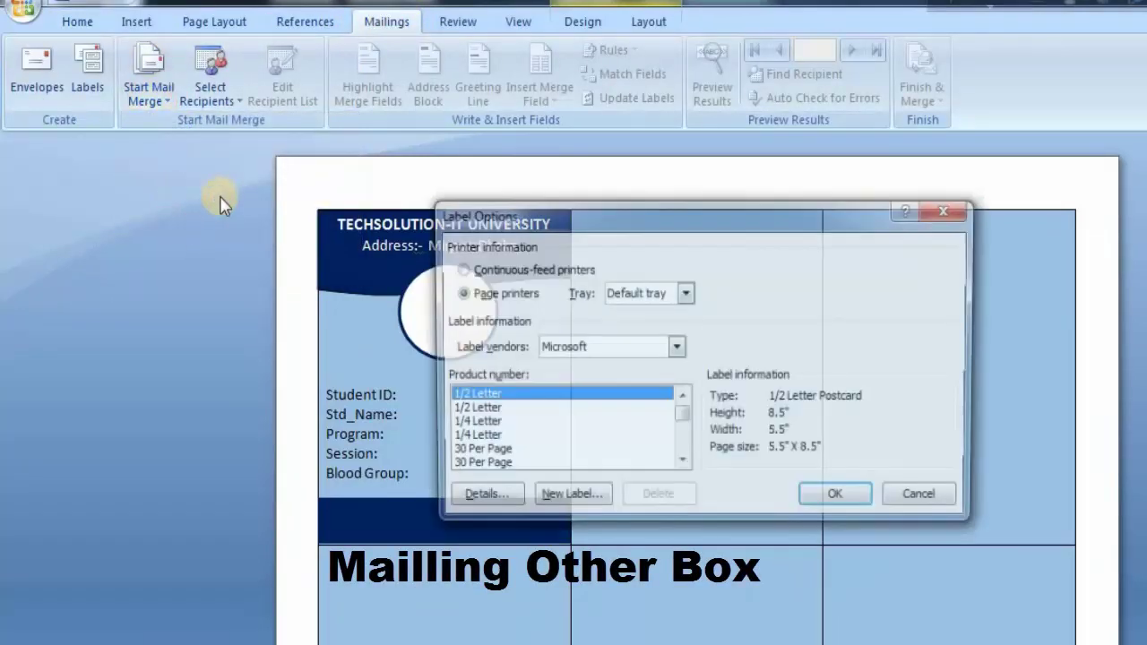
click(846, 506)
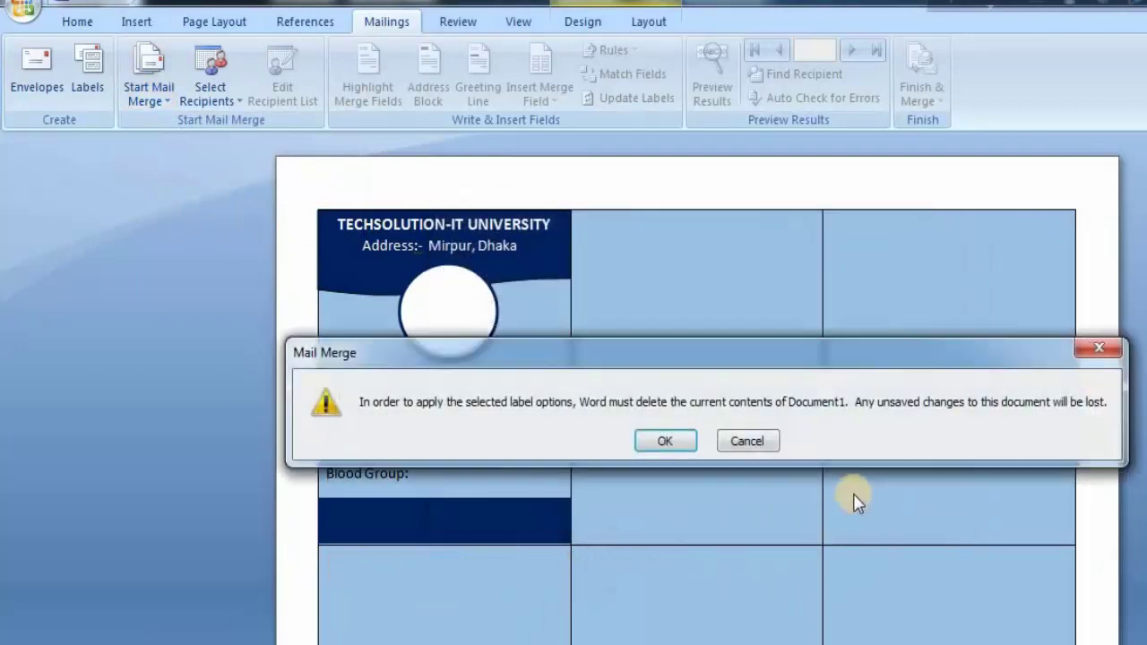
click(680, 444)
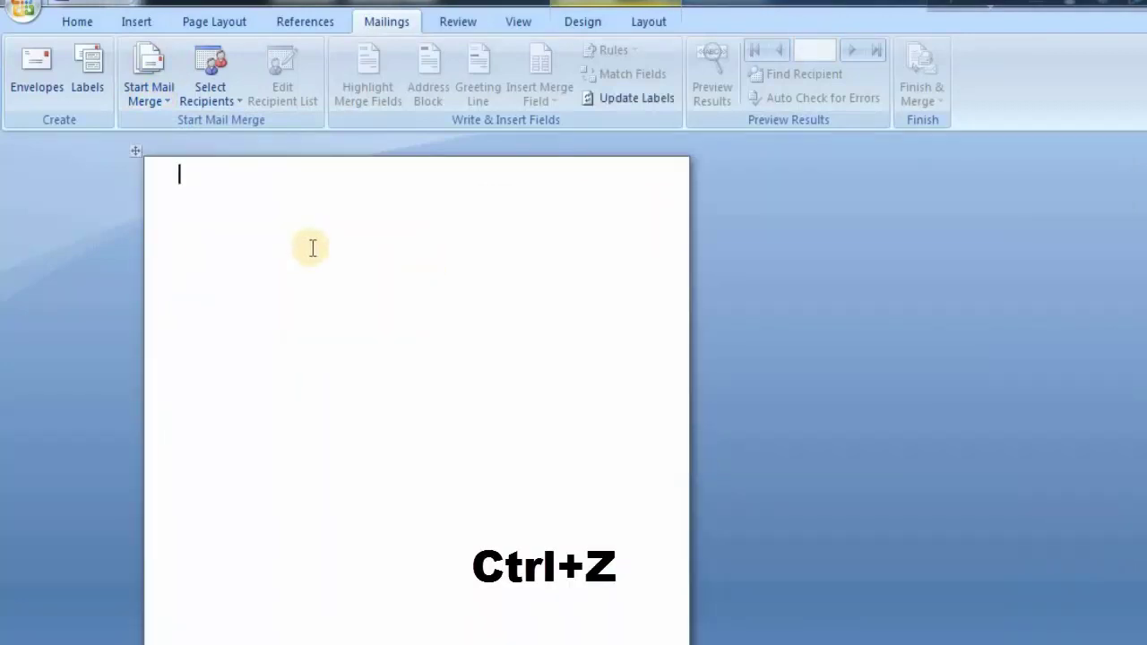
key(ctrl+z)
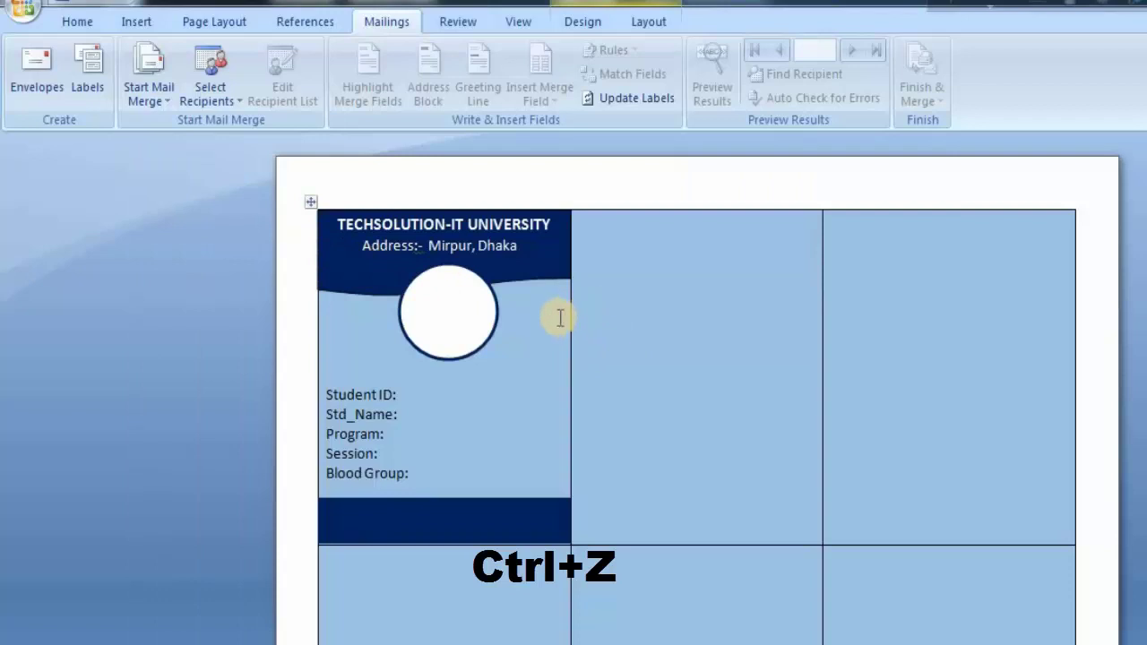
Open the choices for selecting the mail merge recipients.
click(232, 102)
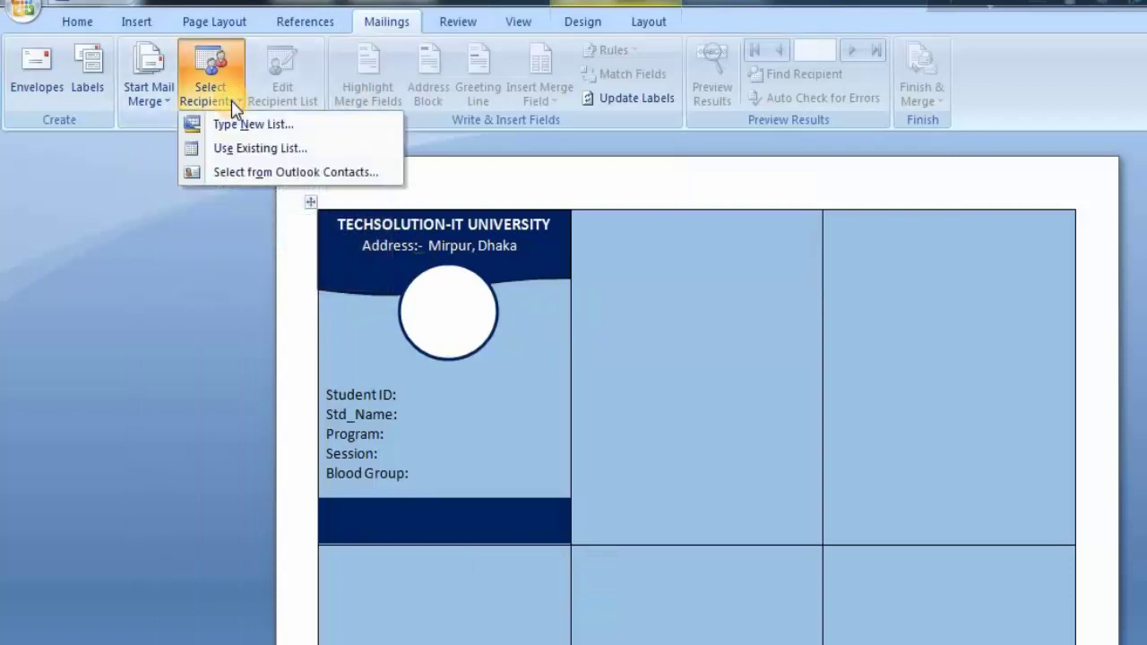
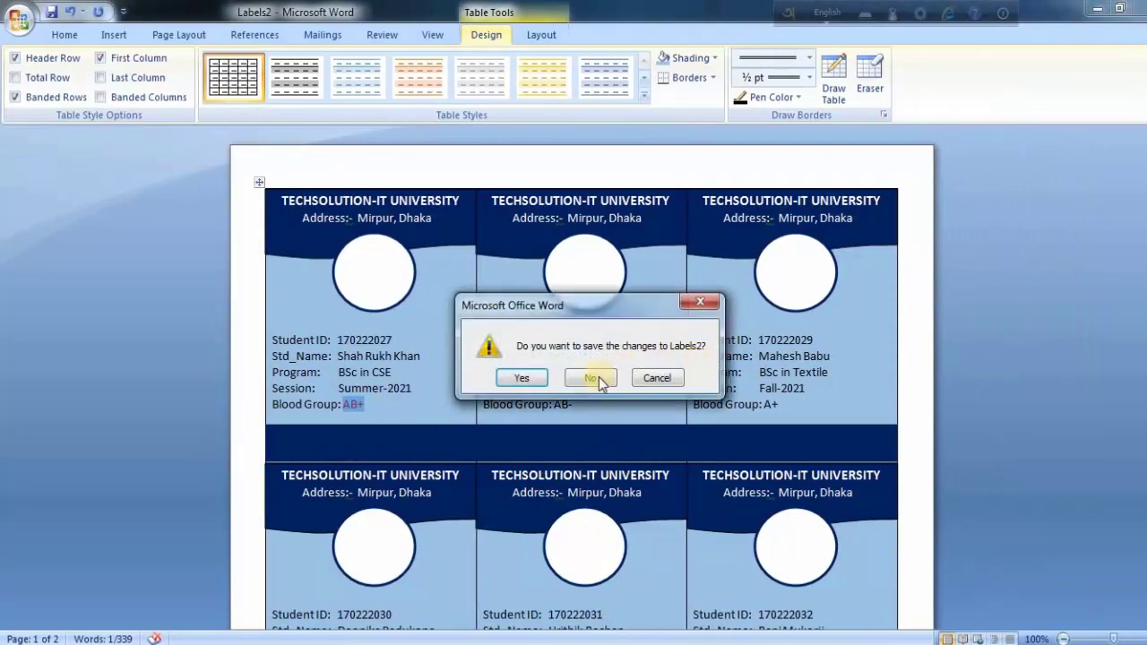
Close Labels2 without saving and apply a red font color to the Blood_group field on all labels.
click(590, 376)
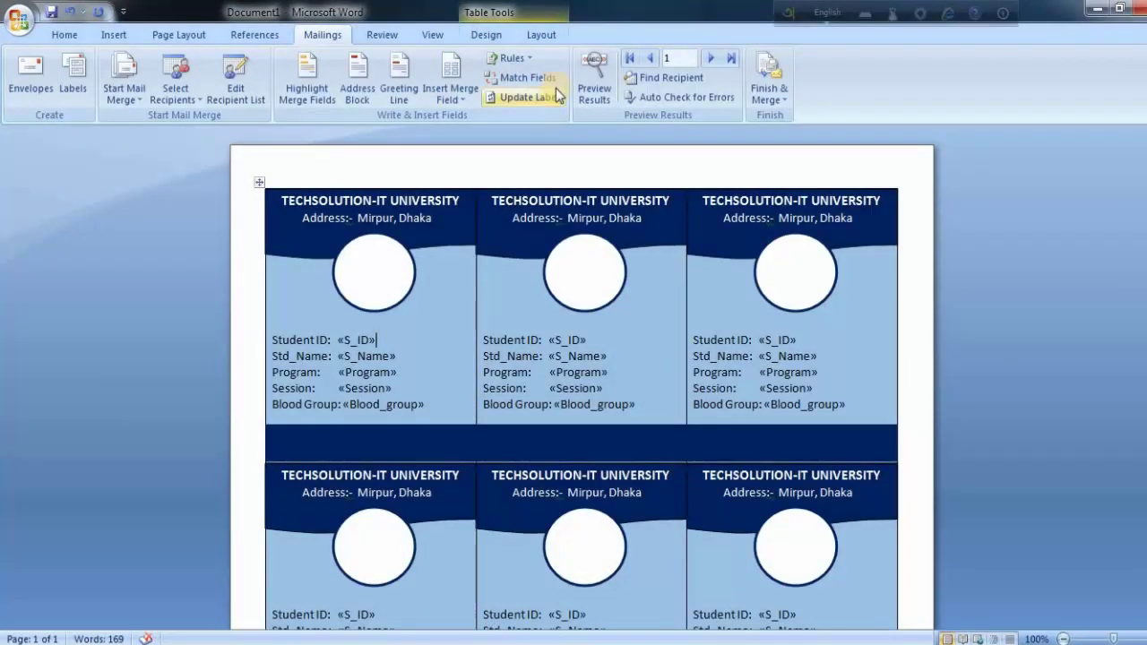
click(345, 404)
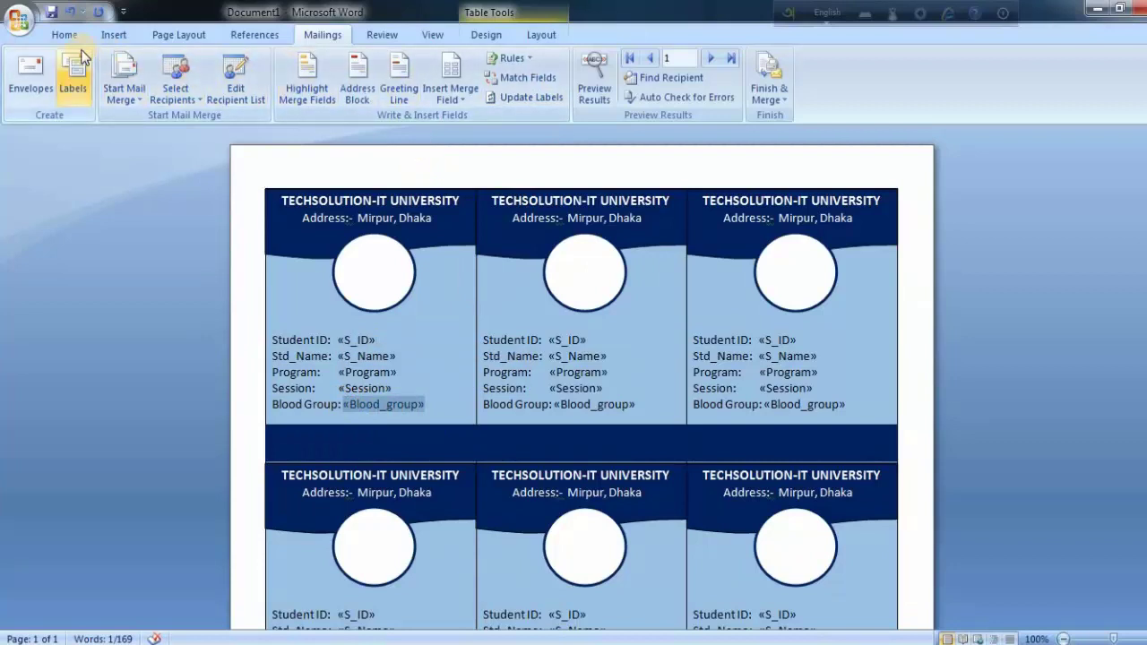
click(65, 34)
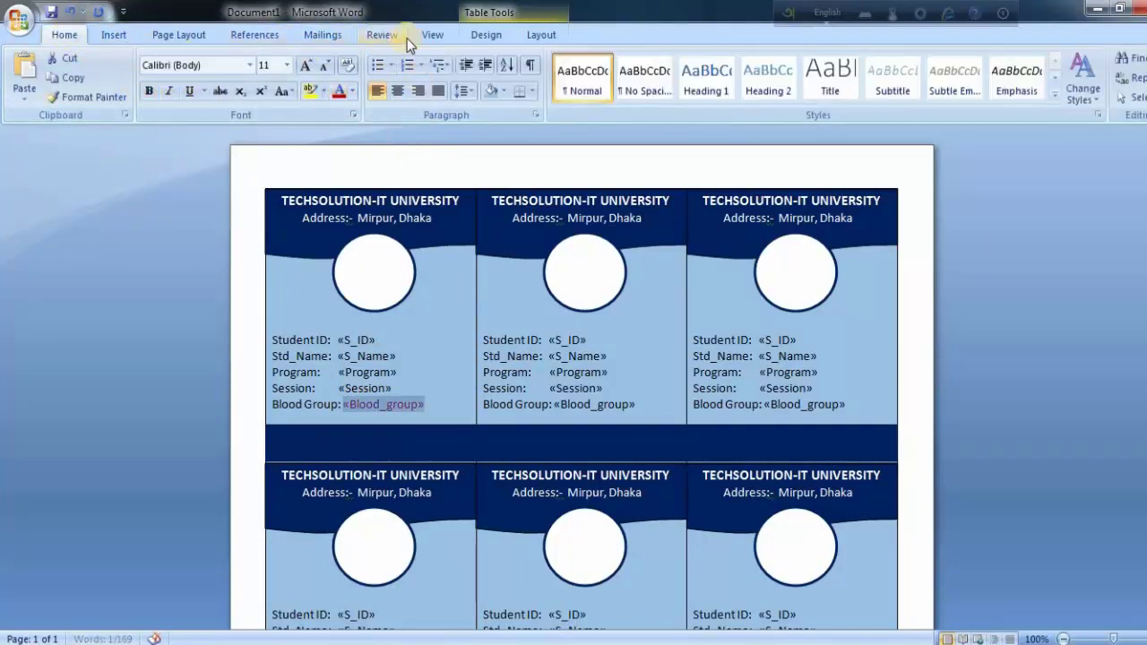
click(322, 34)
click(527, 97)
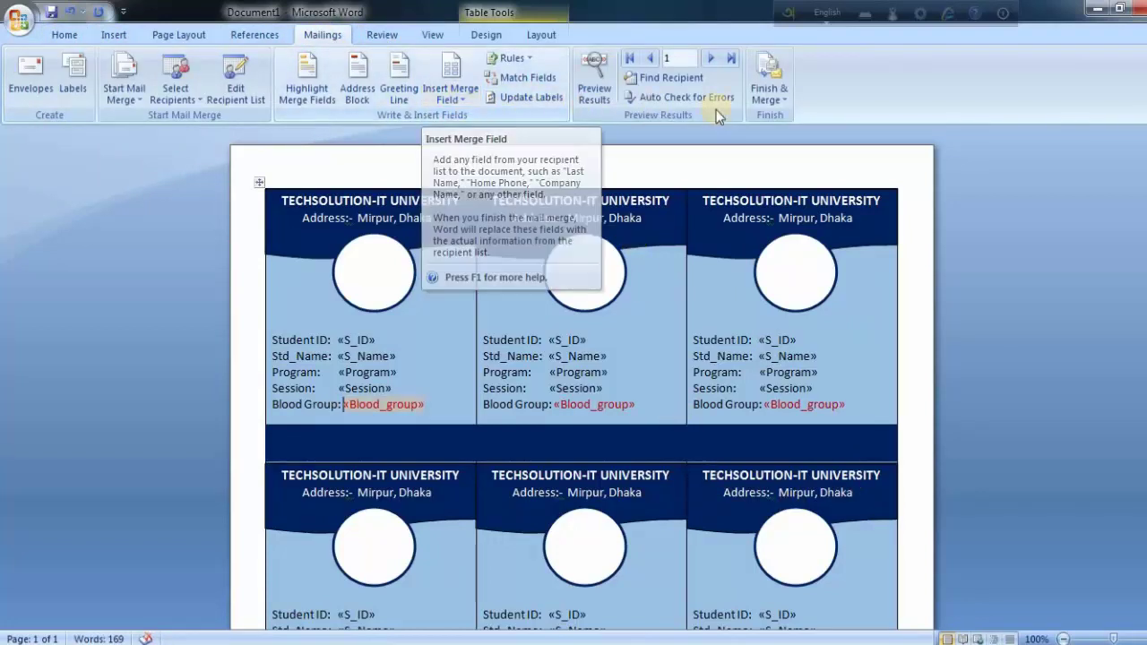
Merge all records into a new document, maximize it and review the student details on the generated cards.
click(763, 97)
click(819, 124)
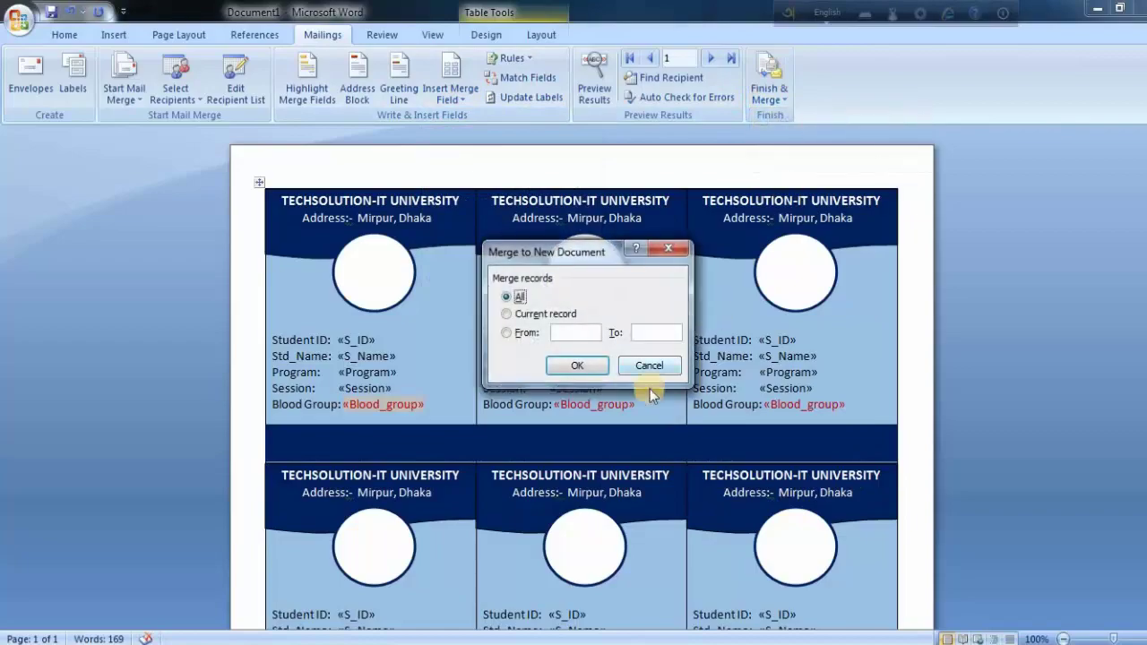
click(588, 374)
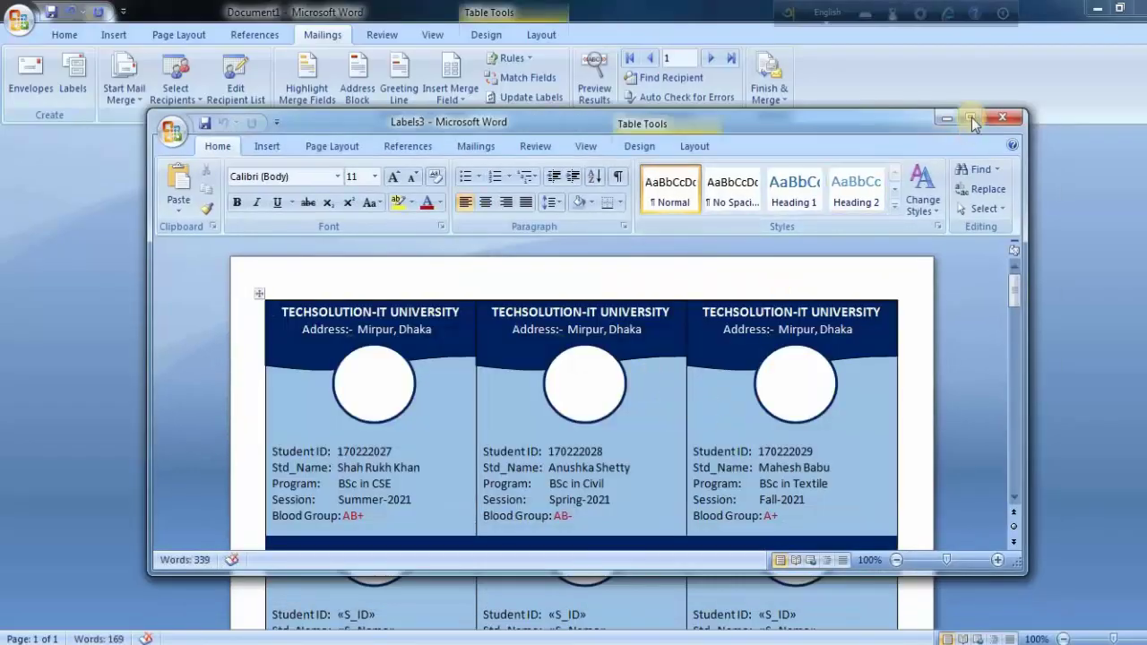
double_click(968, 118)
scroll(733, 394, down, 6)
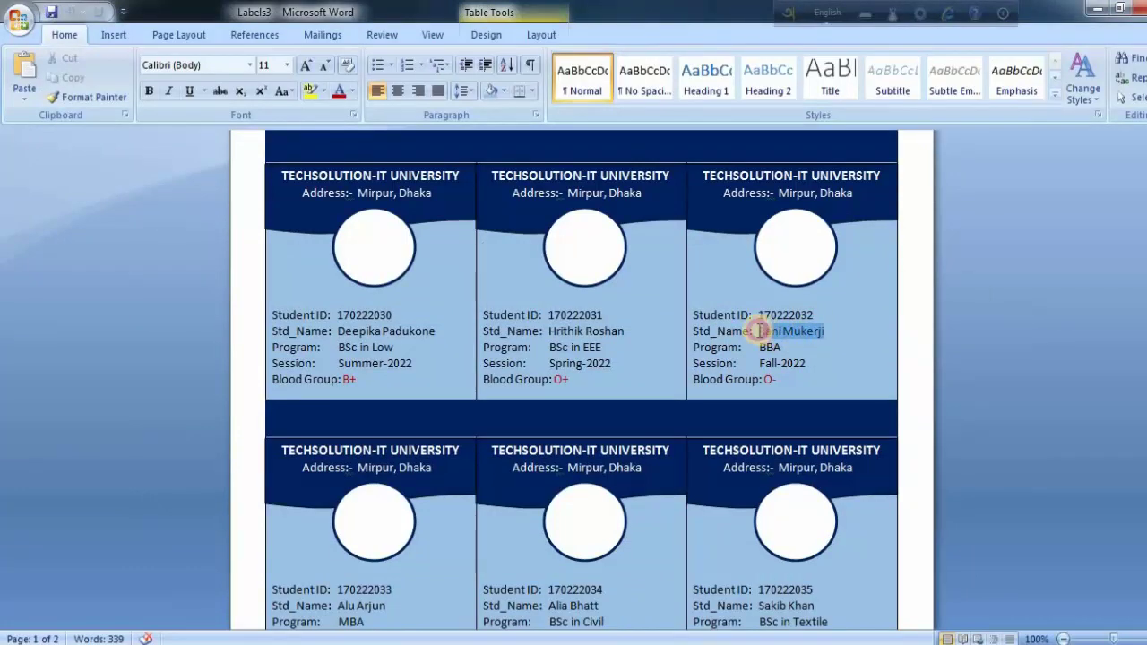
drag(628, 332, 557, 332)
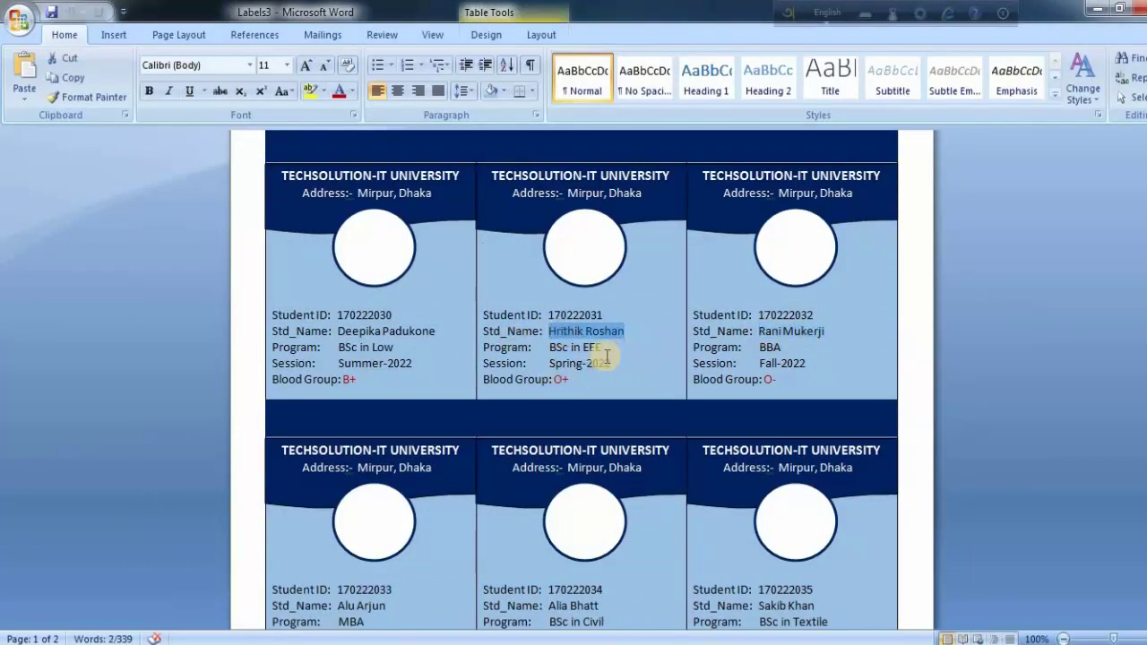
scroll(538, 340, down, 5)
scroll(542, 338, up, 11)
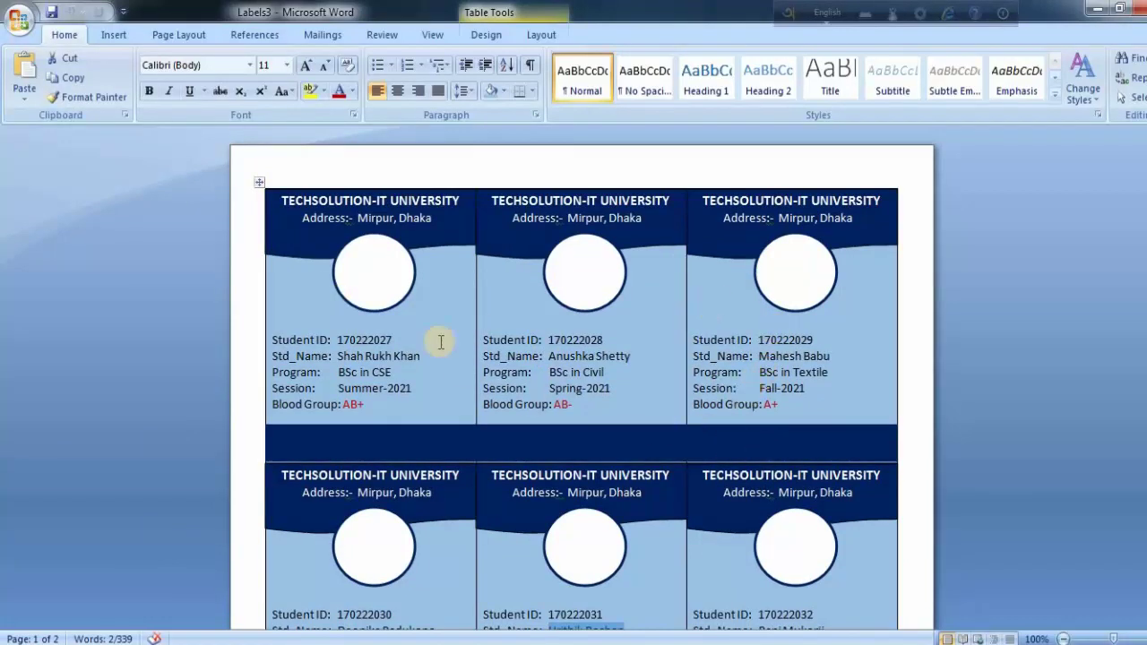
Fill the photo circle on the first card of the first row with the Shah Rukh Khan picture from the desktop PICTURE folder.
click(377, 276)
click(497, 35)
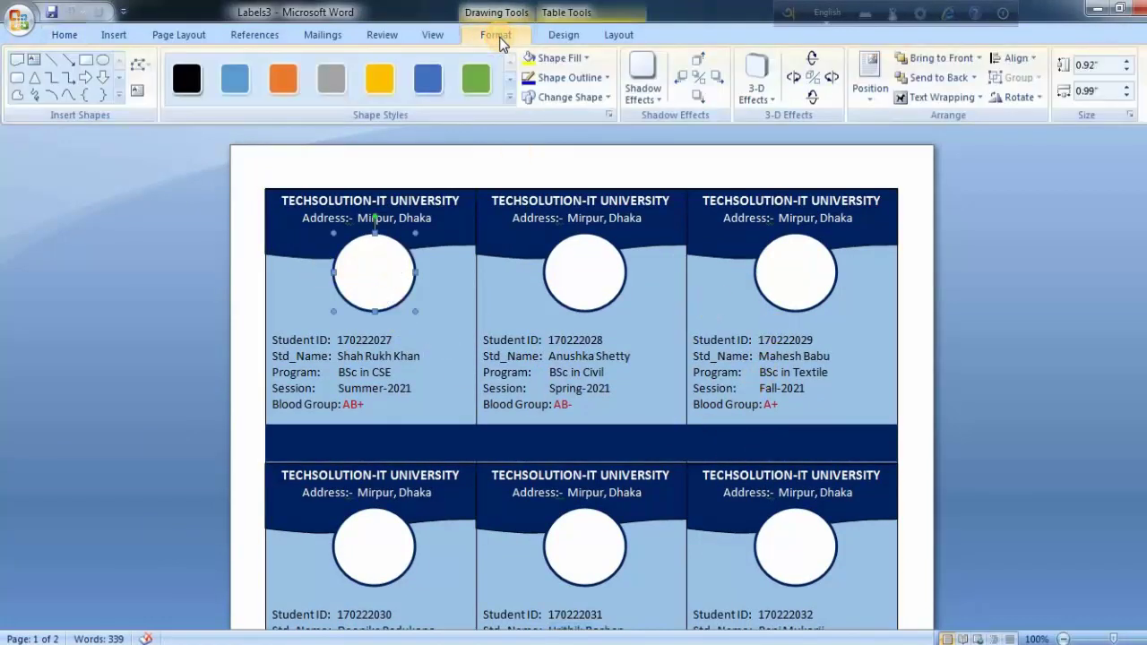
click(590, 58)
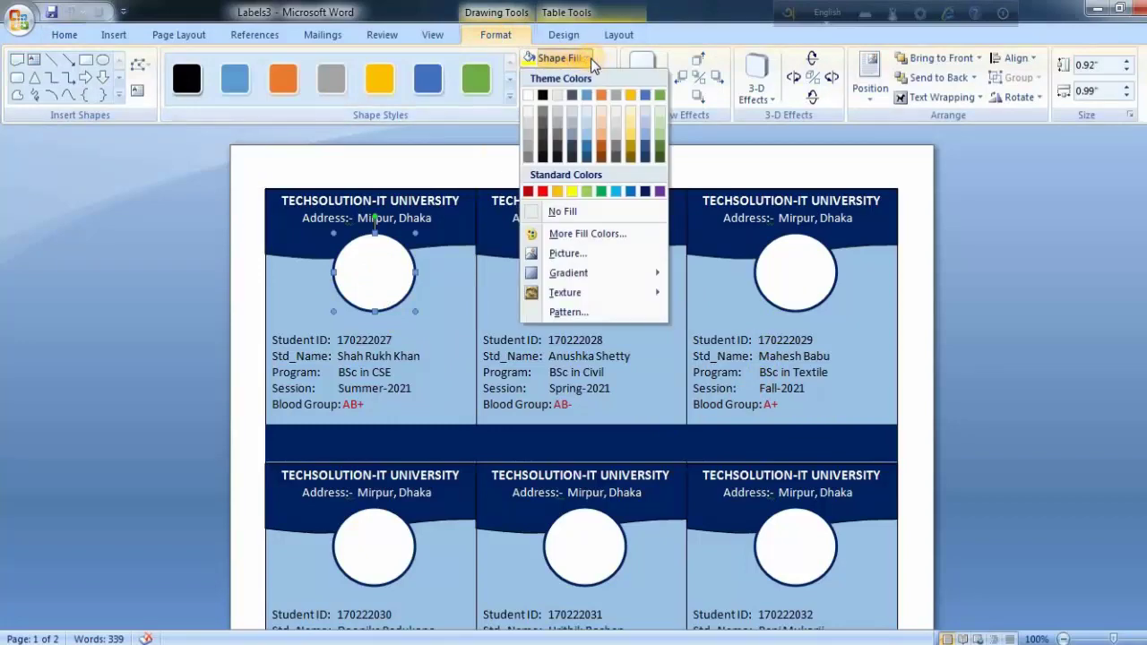
click(557, 255)
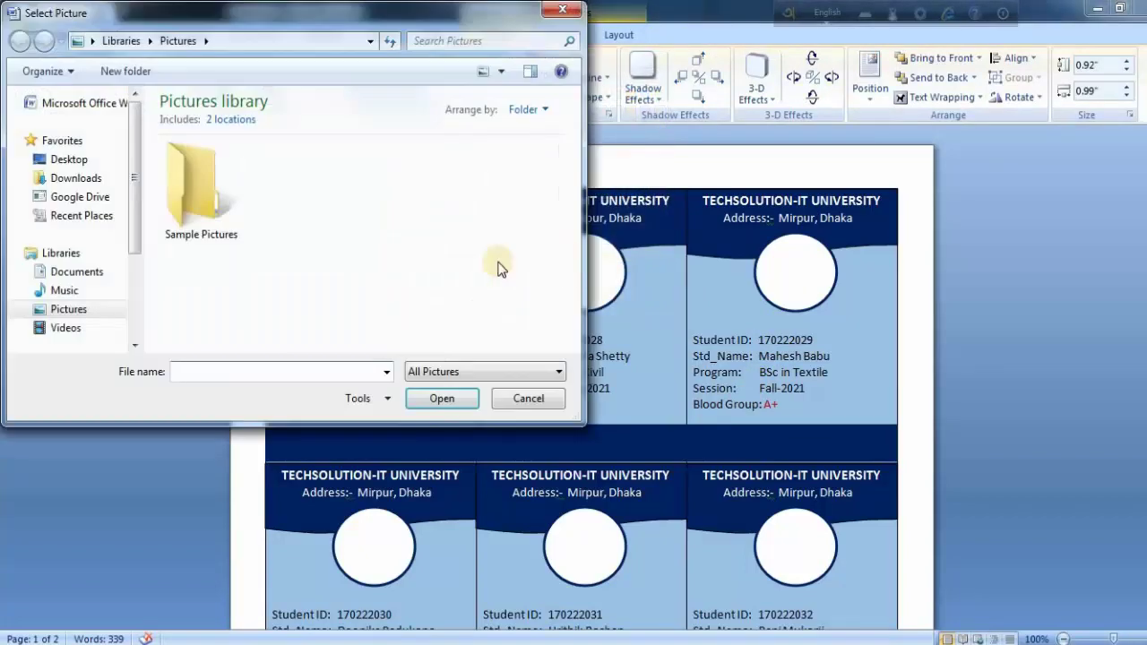
click(65, 160)
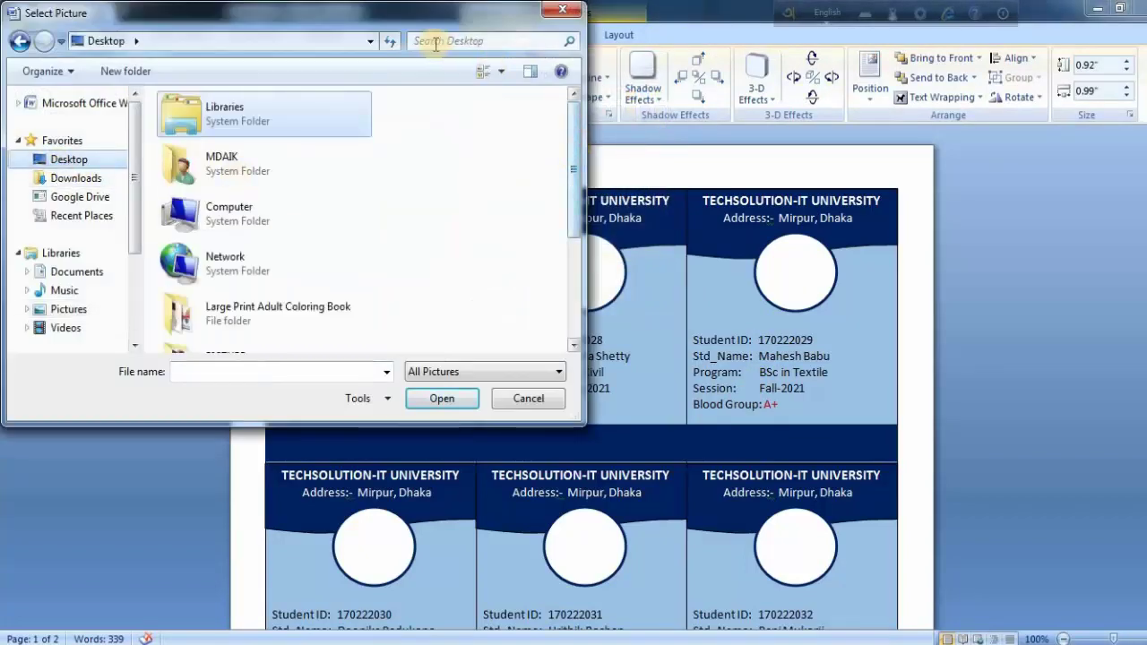
drag(575, 169, 549, 251)
double_click(235, 223)
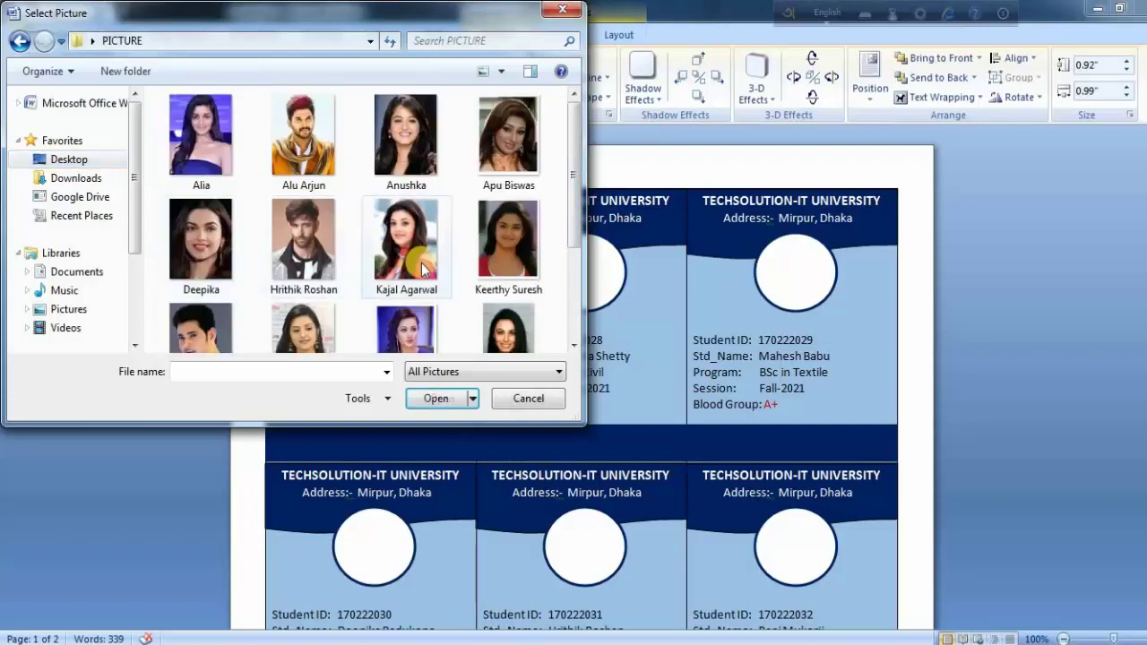
drag(571, 206, 574, 304)
click(413, 339)
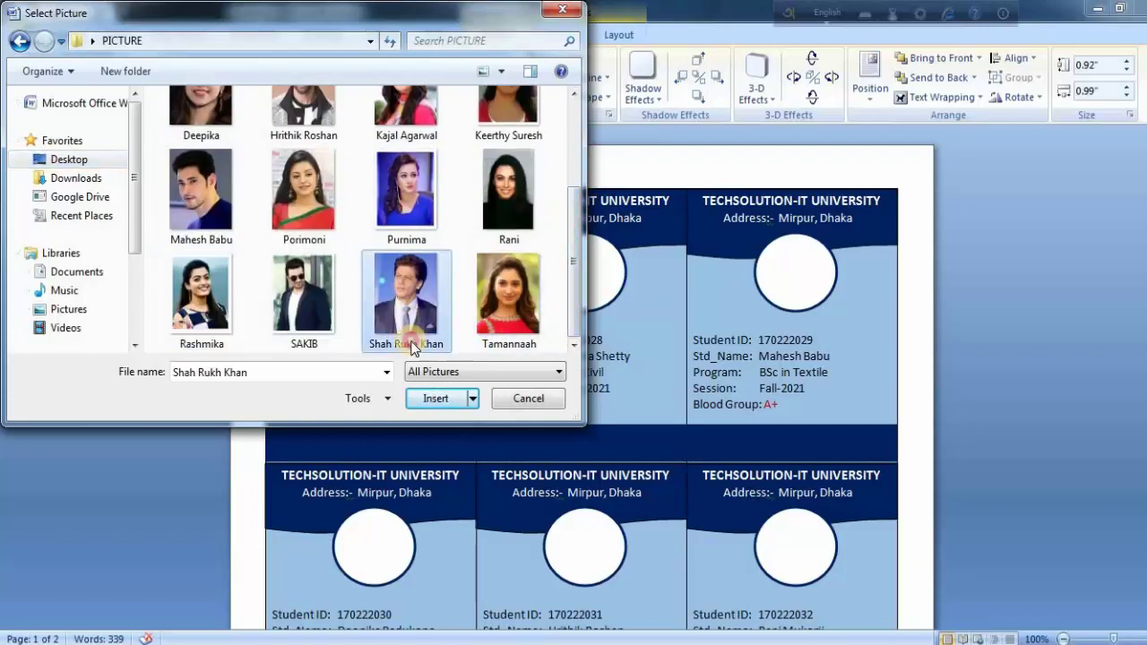
click(436, 399)
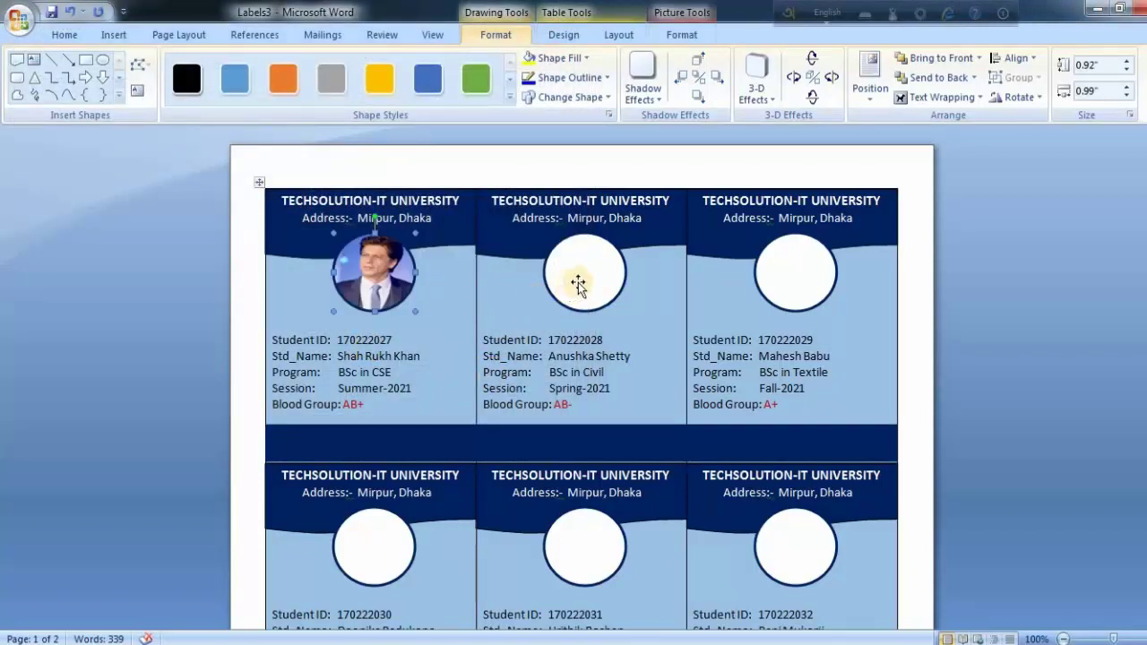
click(578, 285)
click(560, 57)
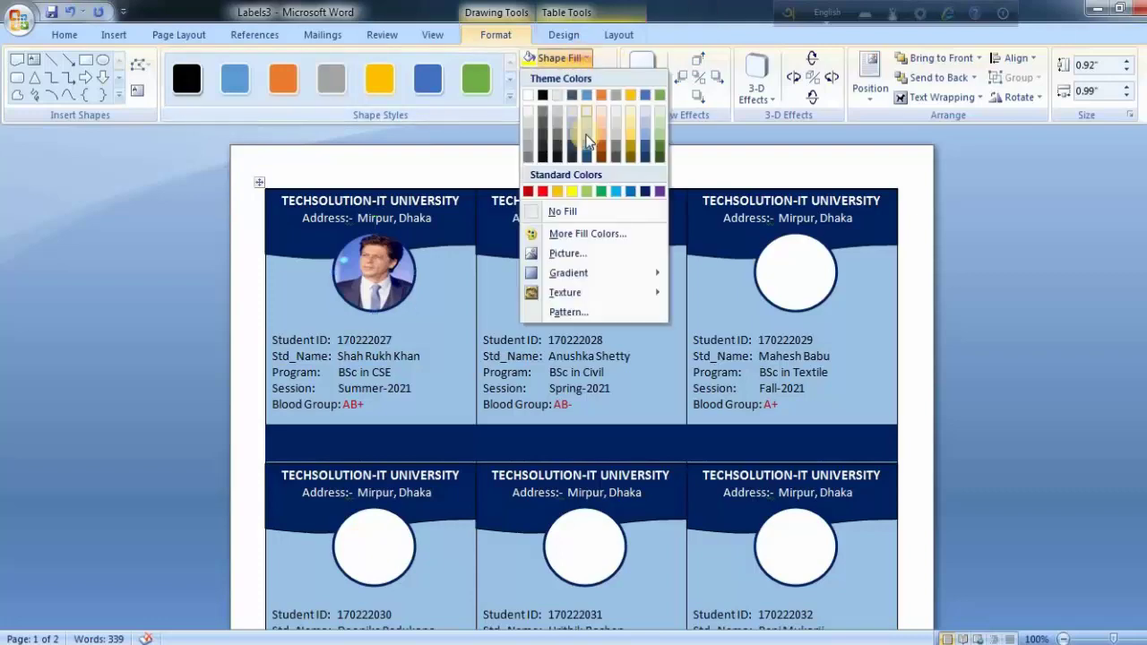
click(569, 258)
mouse_move(569, 165)
mouse_down()
mouse_move(574, 242)
mouse_move(574, 160)
mouse_up()
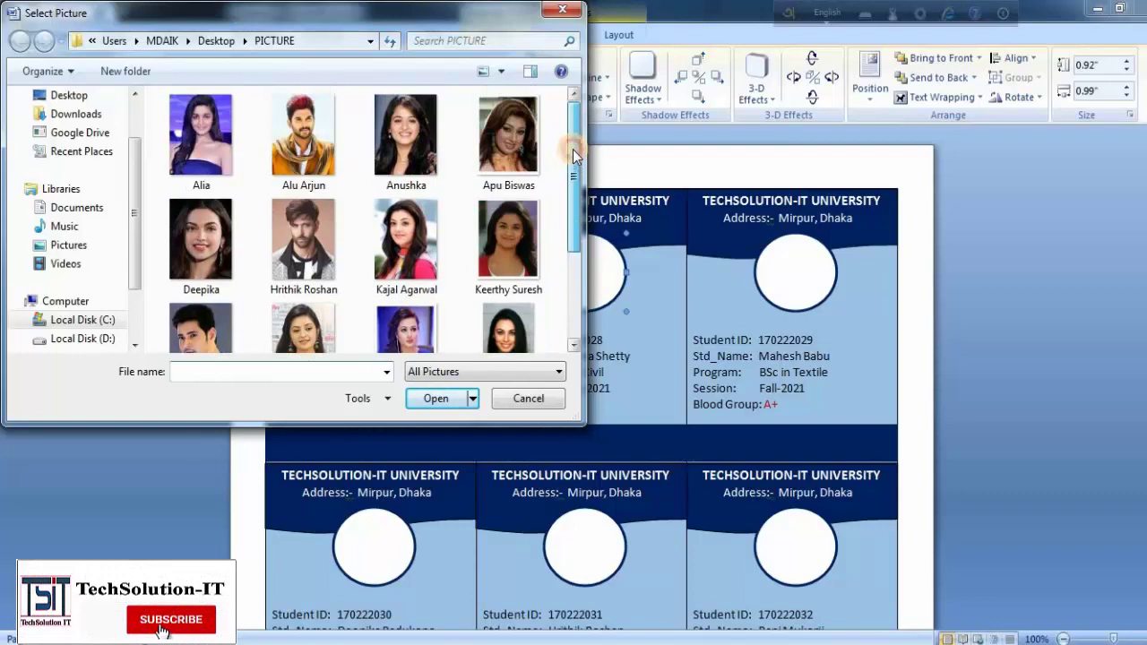
click(531, 398)
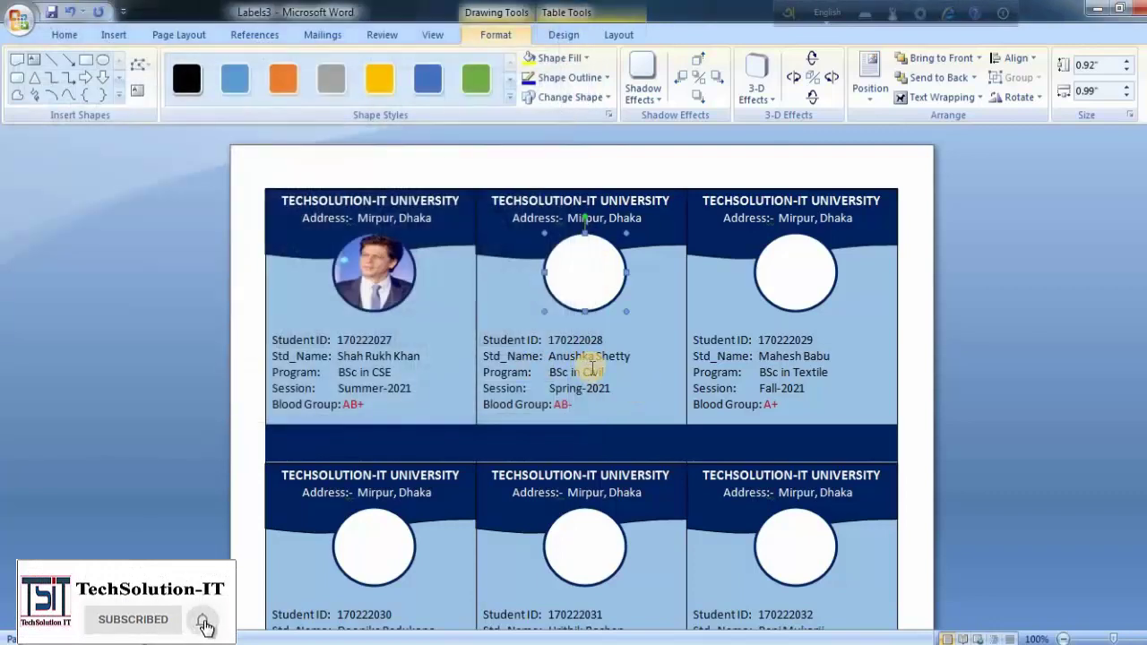
Fill the photo circle on the second card of the first row with the Anushka picture.
drag(631, 355, 548, 356)
click(584, 280)
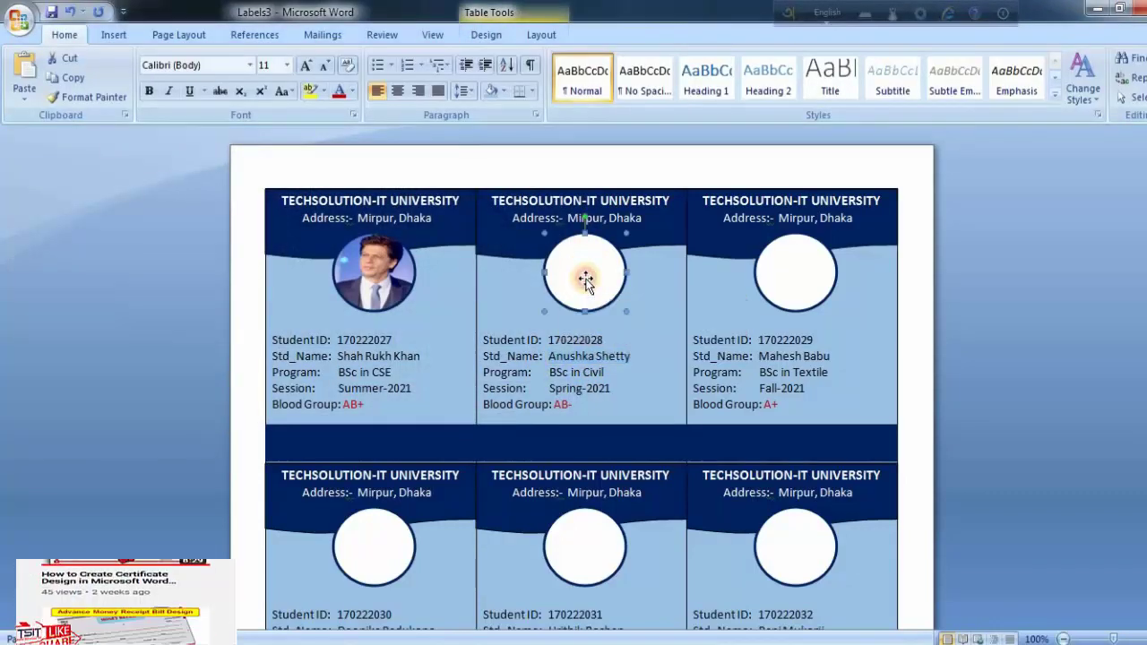
double_click(585, 280)
click(587, 58)
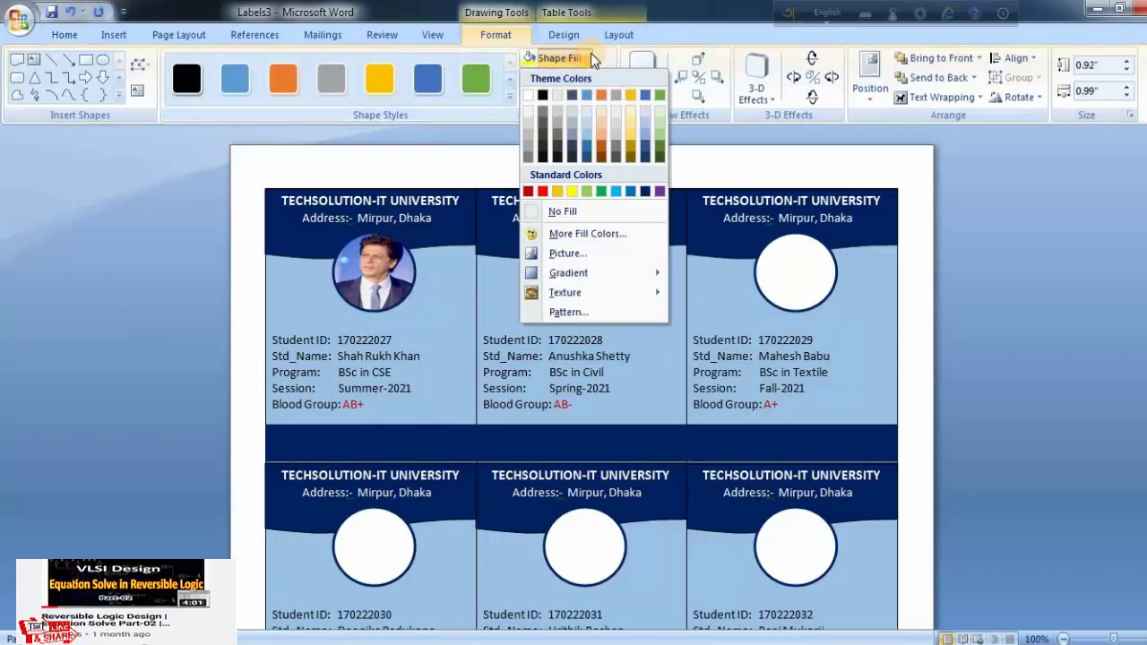
click(566, 255)
click(406, 135)
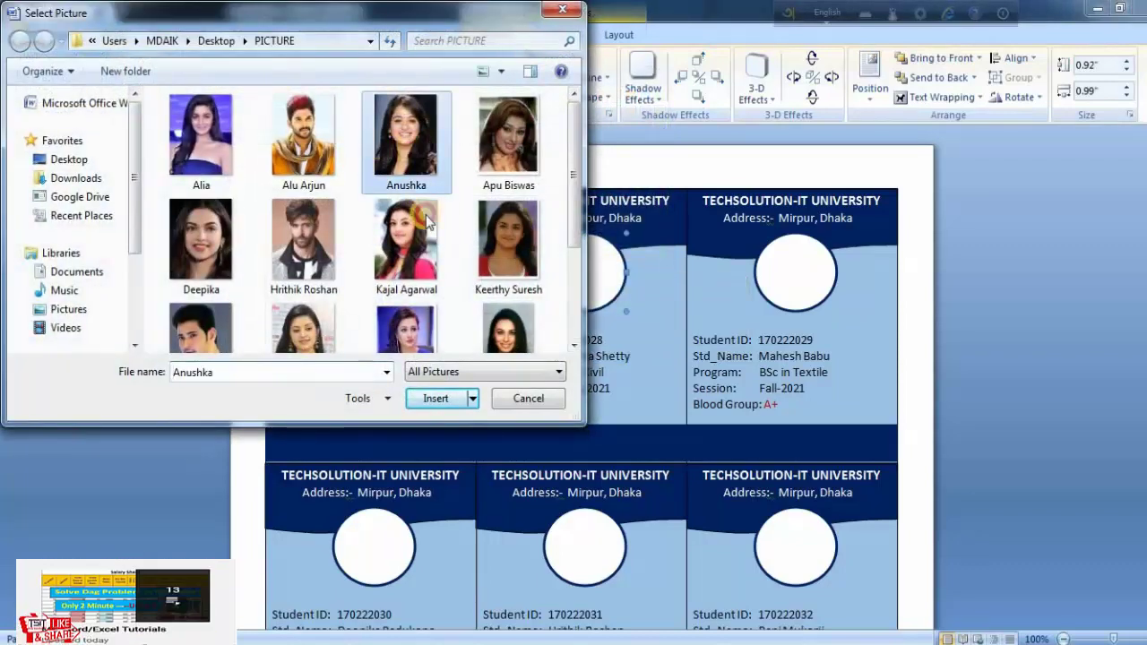
click(439, 400)
Fill the photo circle on the third card of the first row with the Mahesh Babu picture.
click(794, 268)
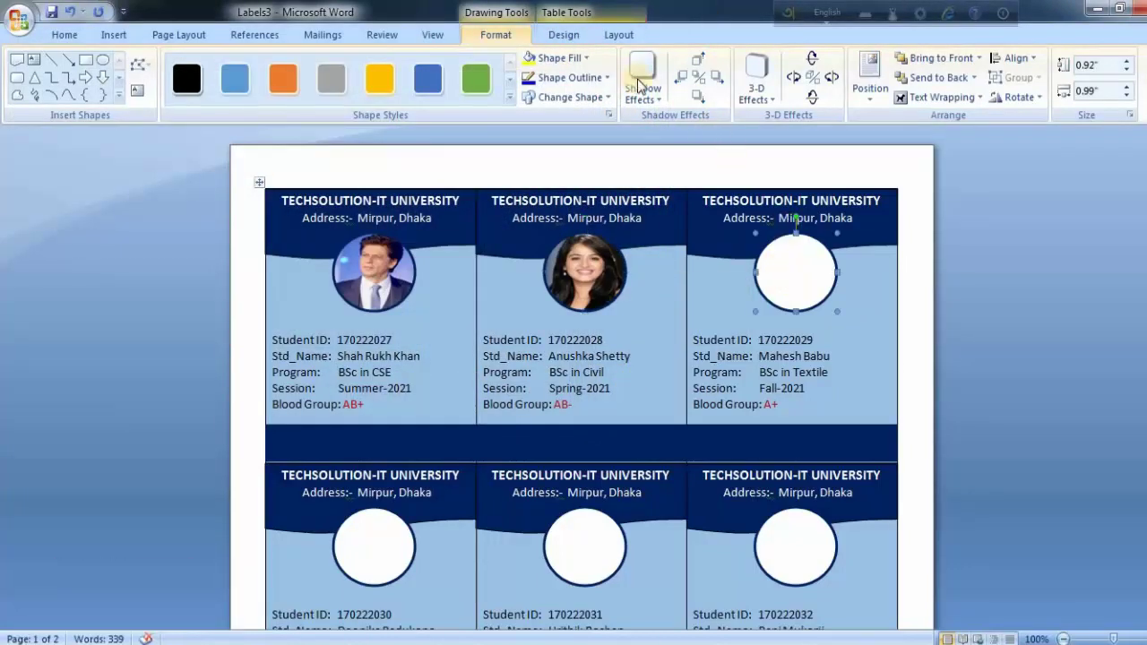
click(589, 57)
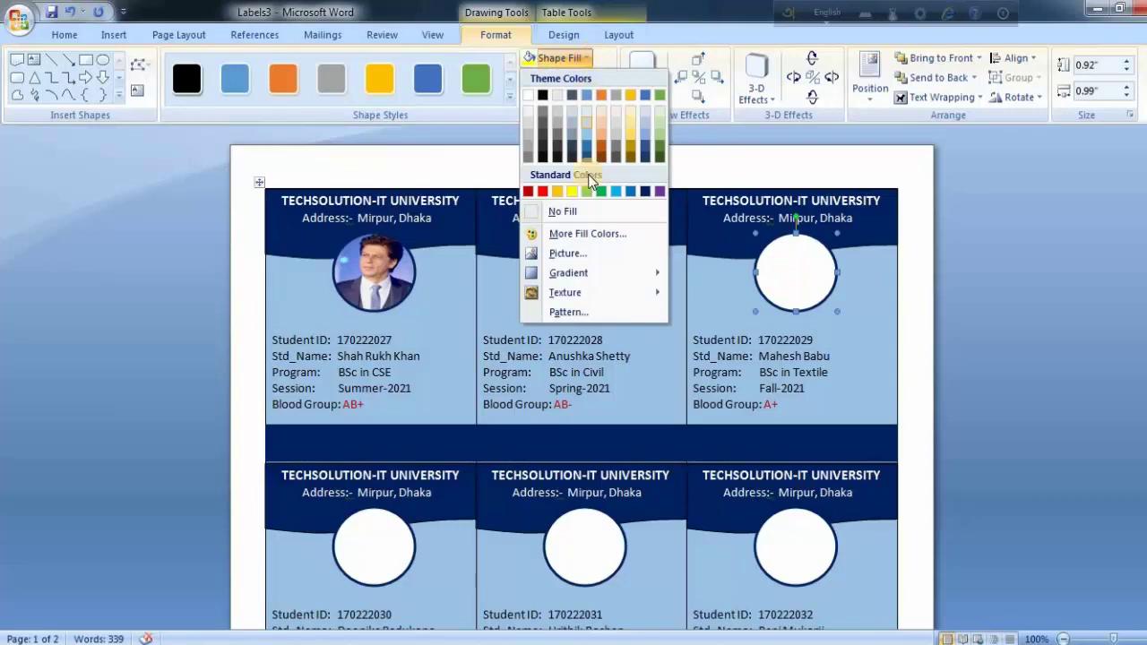
click(571, 256)
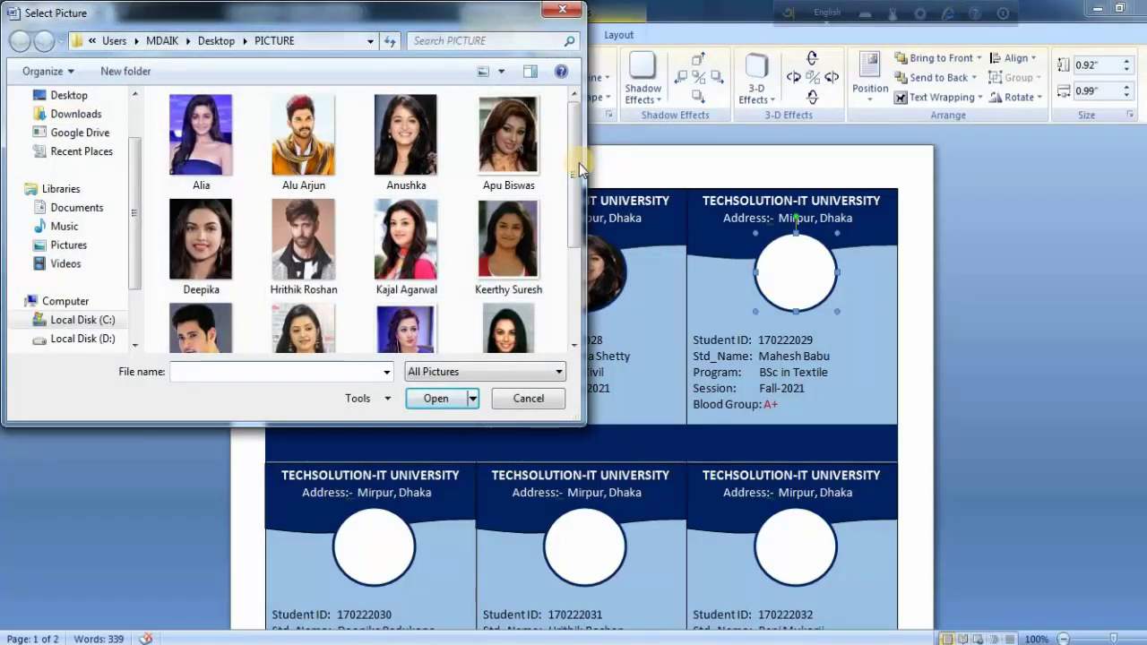
drag(576, 170, 575, 255)
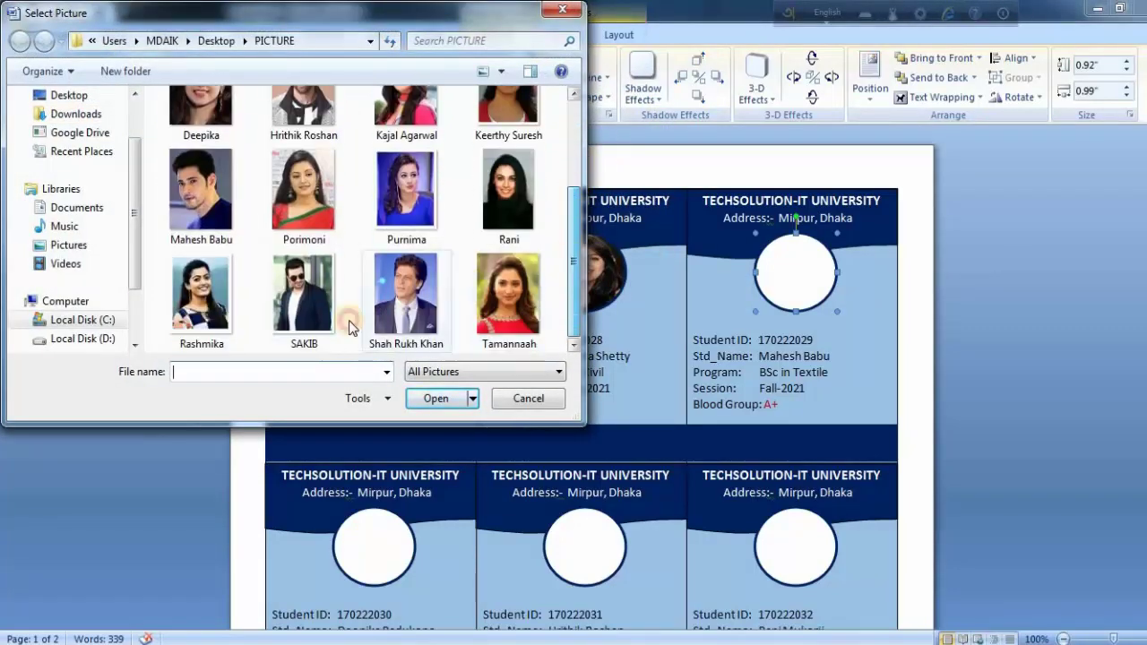
click(208, 197)
click(436, 398)
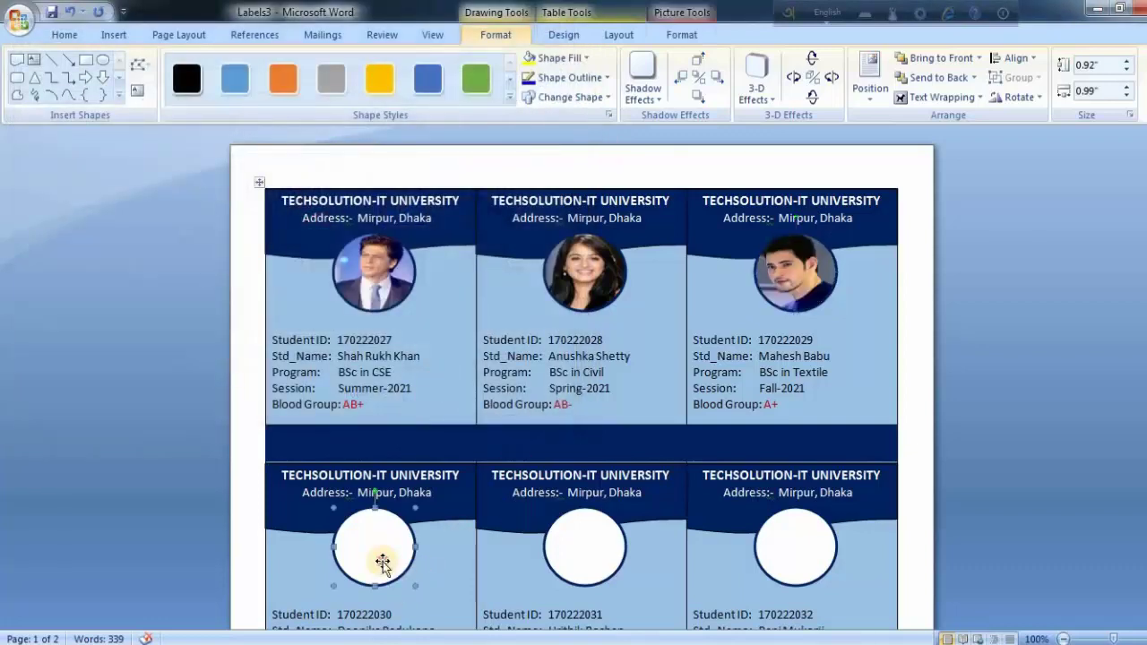
click(588, 58)
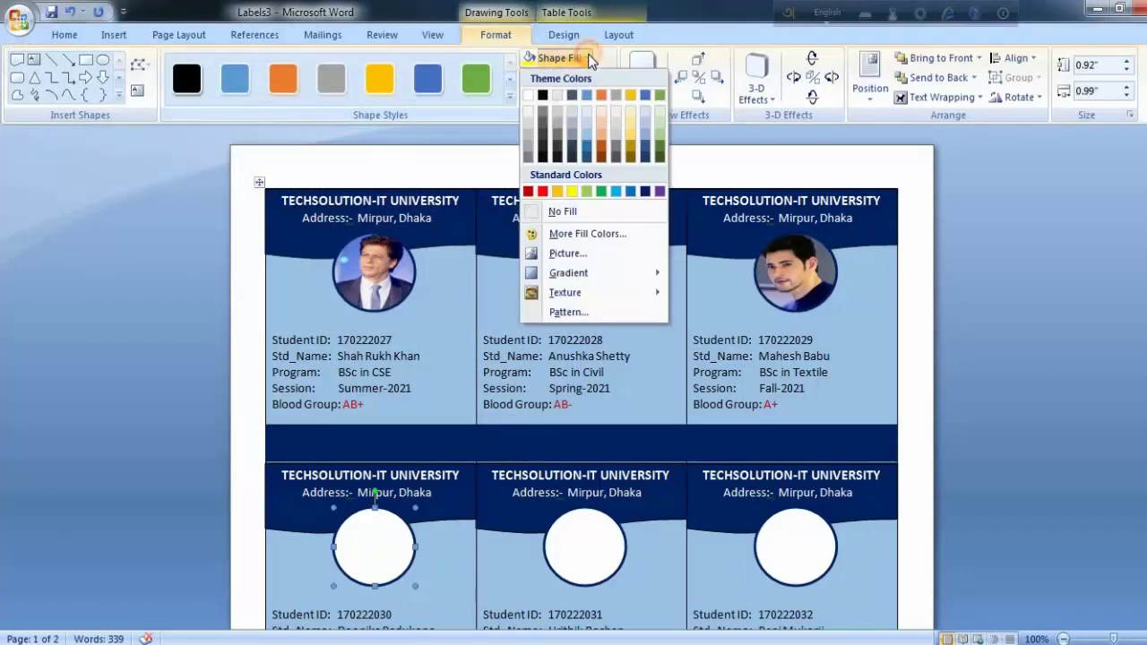
mouse_move(564, 293)
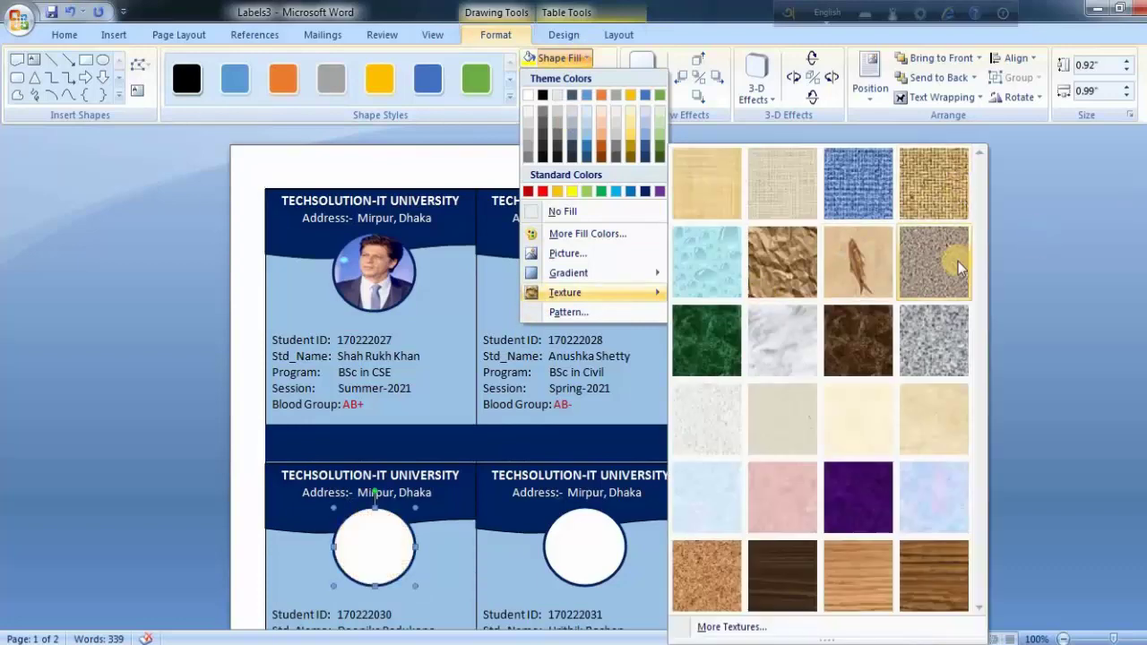
click(1020, 255)
Fill the photo circle on the first card of the second row with the Deepika picture.
scroll(576, 349, down, 2)
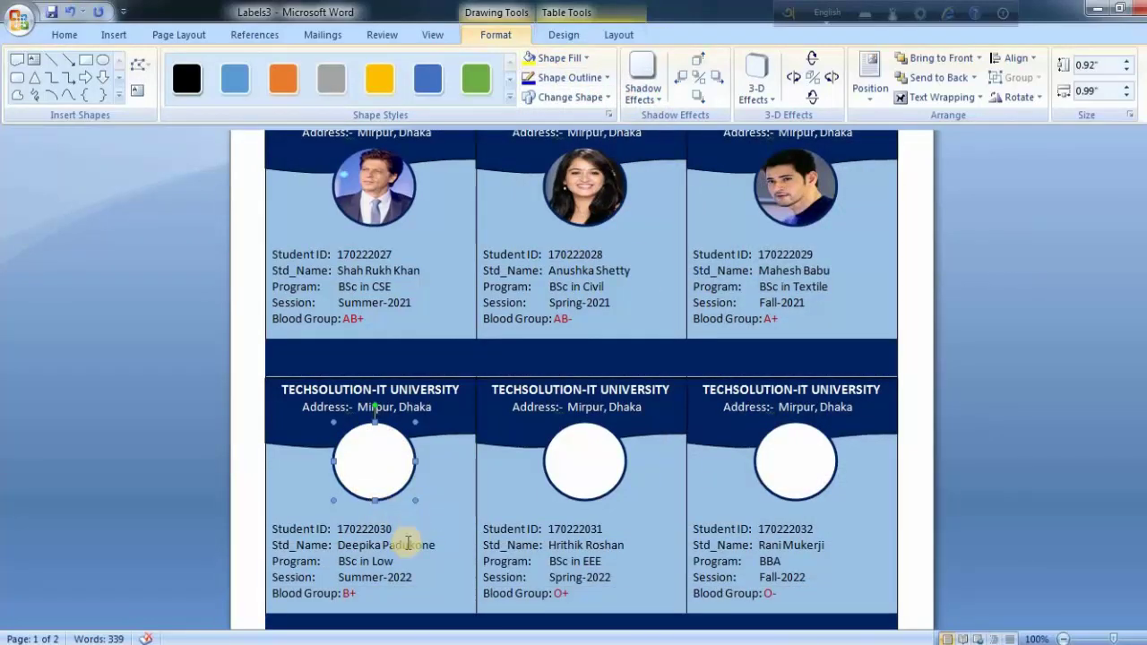
click(588, 58)
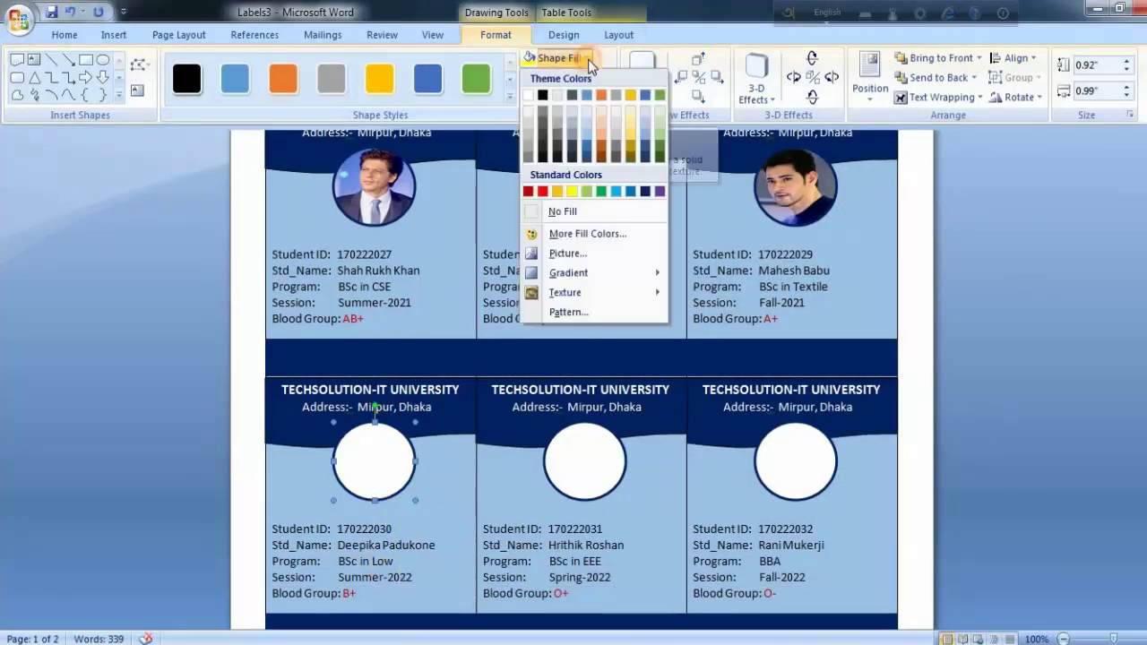
click(567, 253)
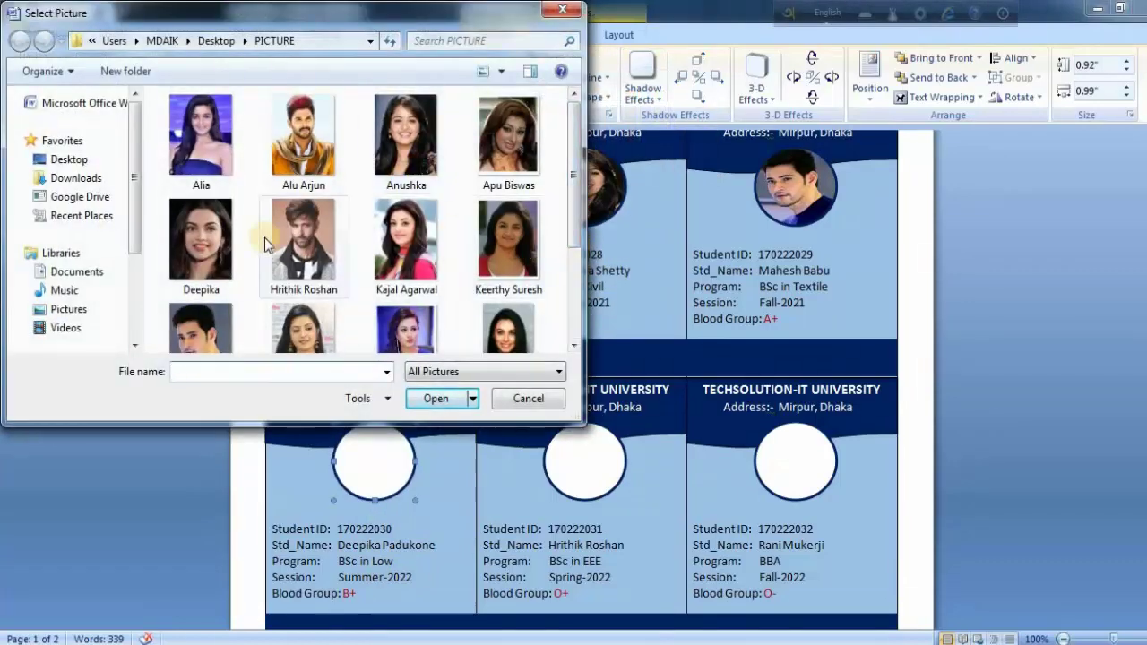
click(200, 237)
click(435, 397)
Fill the photo circle on the second card of the second row with the Hrithik Roshan picture.
click(587, 474)
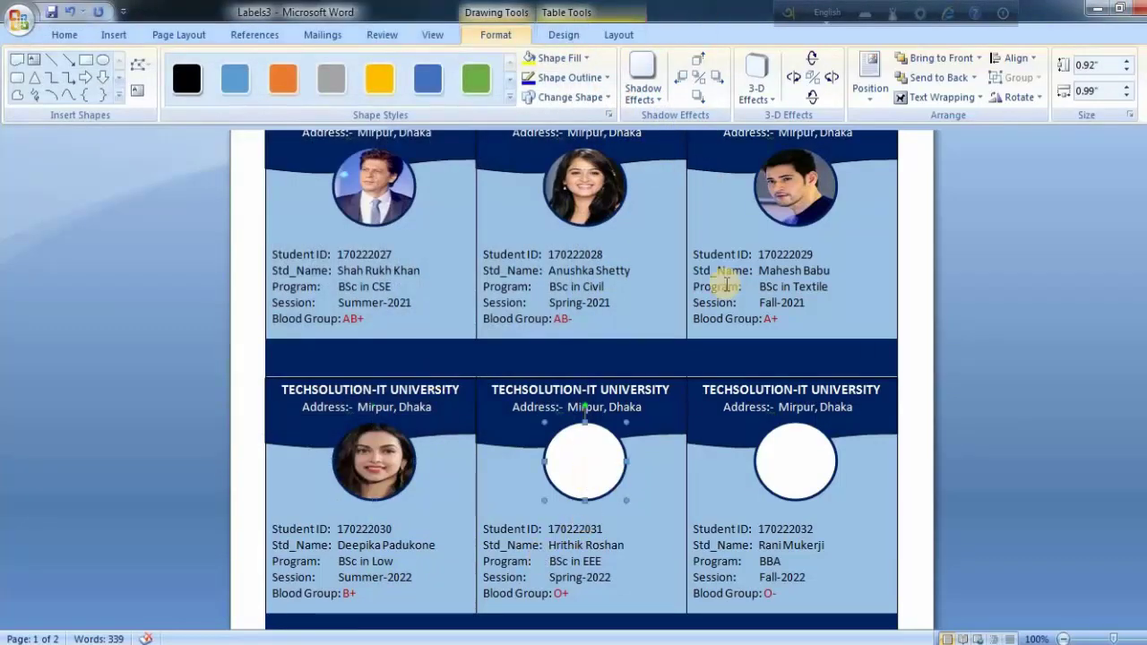
click(579, 55)
click(582, 256)
click(303, 238)
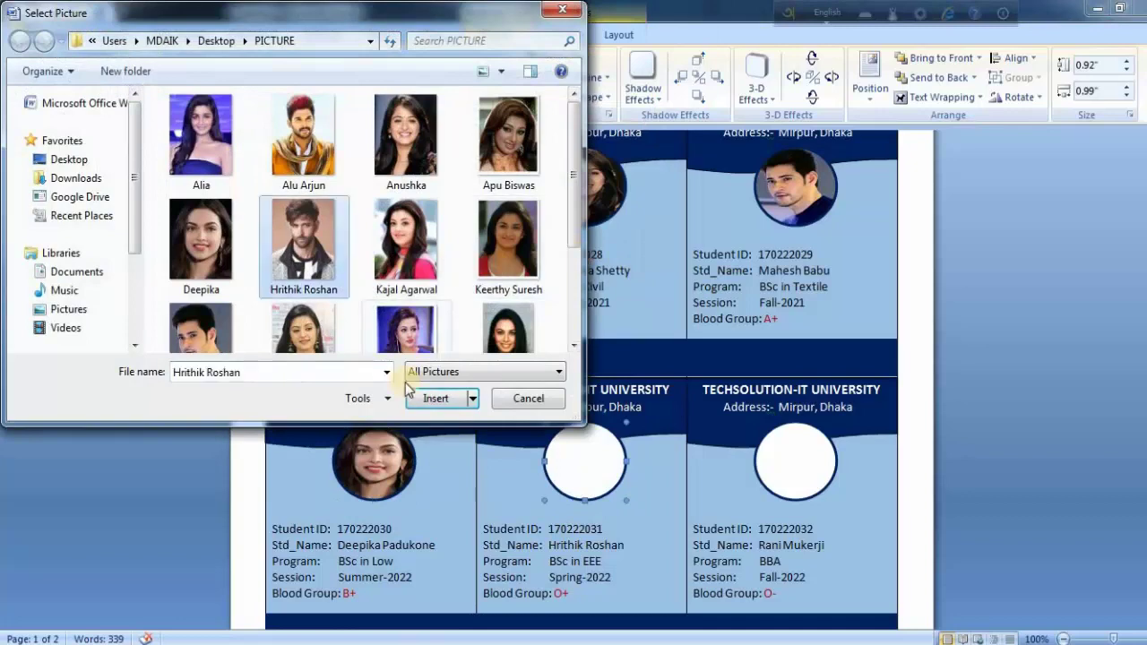
click(435, 400)
Fill the photo circle on the third card of the second row with the Rani picture.
click(796, 479)
click(570, 77)
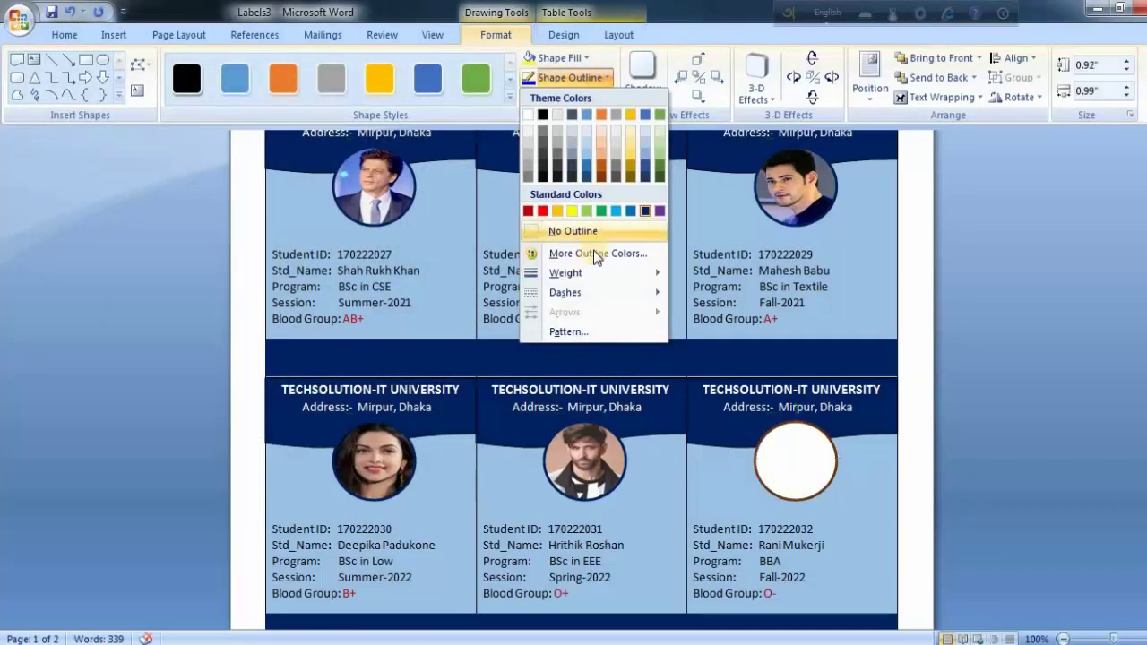
click(591, 55)
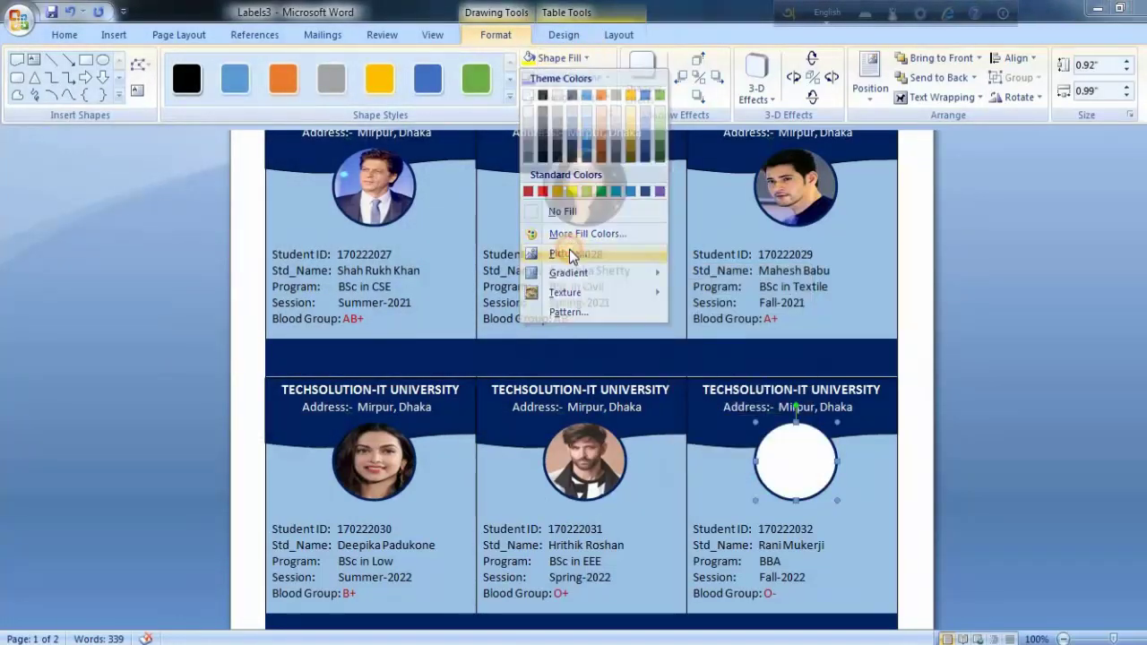
click(570, 251)
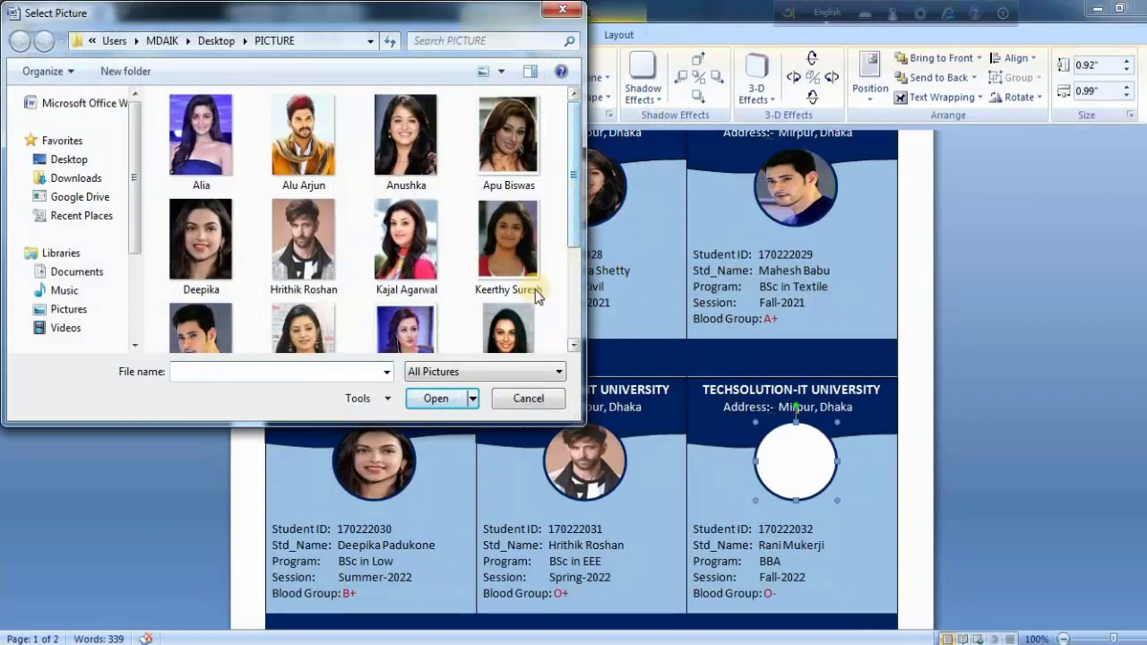
click(507, 327)
click(436, 398)
Fill the photo circle on the first card of the third row with the Alu Arjun picture.
scroll(581, 380, down, 8)
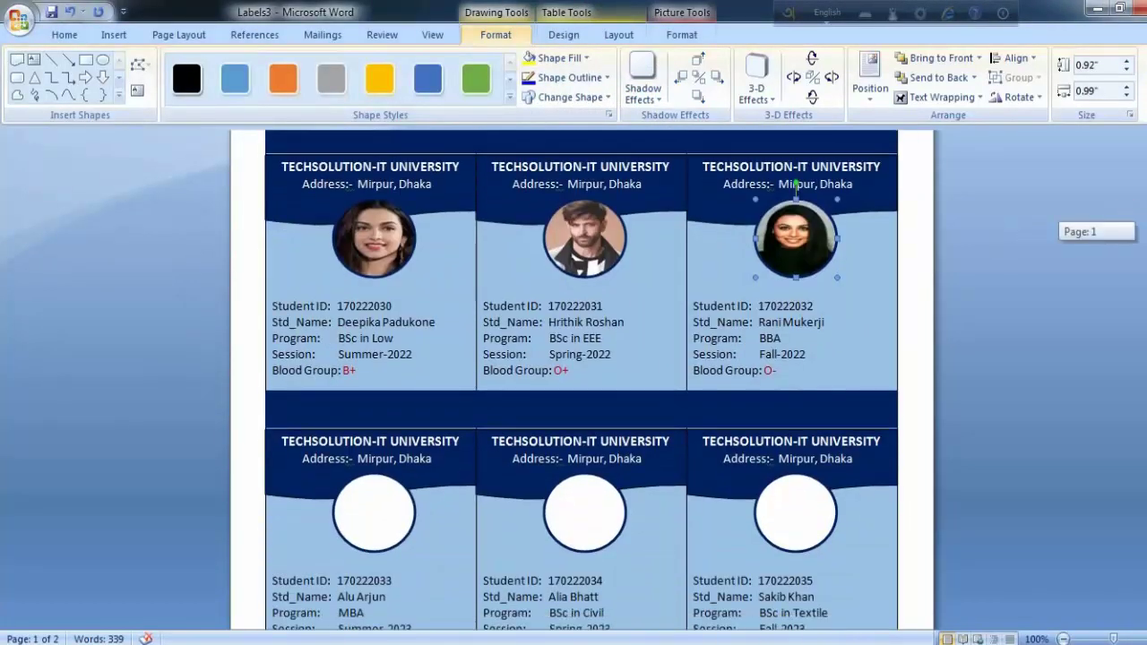
click(381, 384)
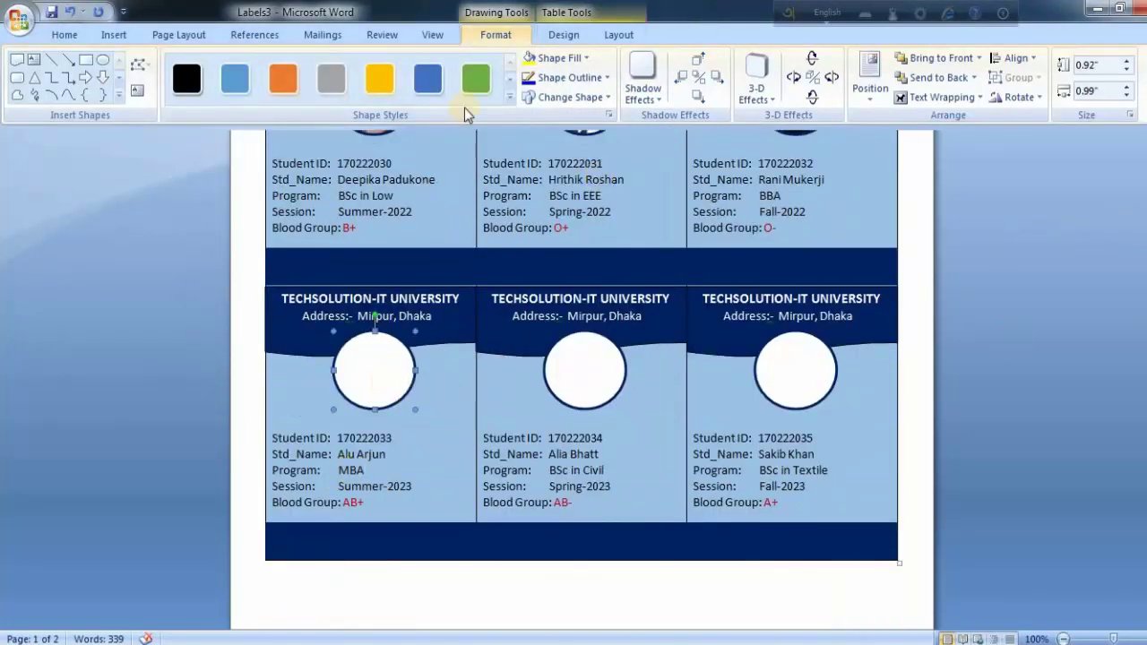
click(588, 59)
click(570, 251)
click(304, 139)
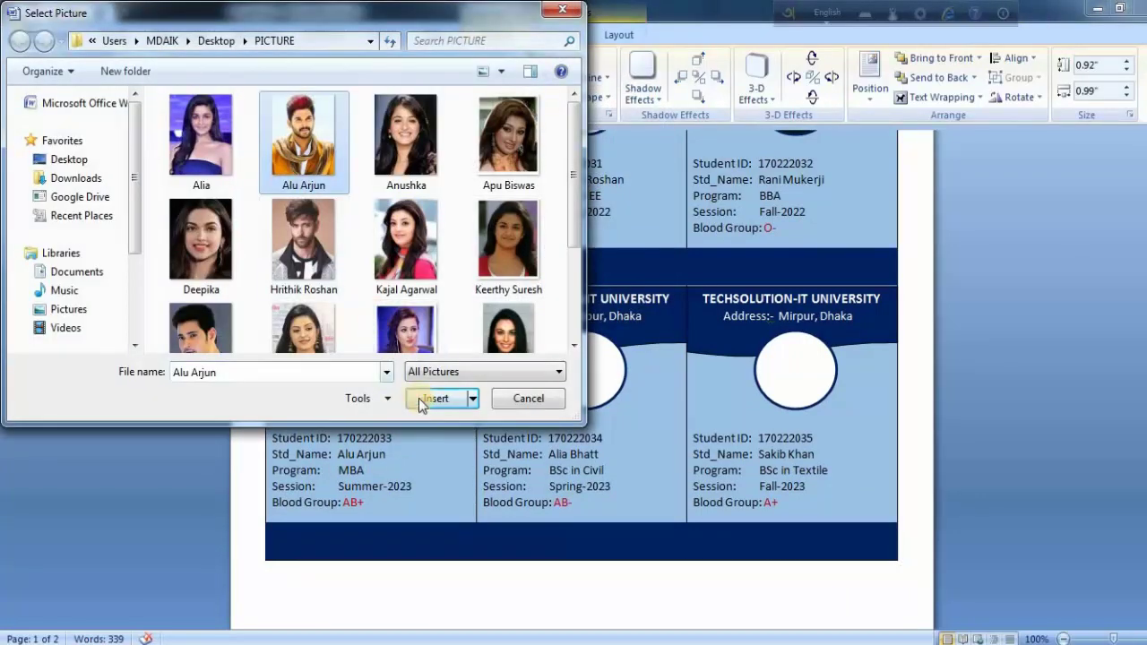
click(435, 398)
Fill the photo circle on the second card of the third row with the Alia picture.
click(573, 379)
click(580, 58)
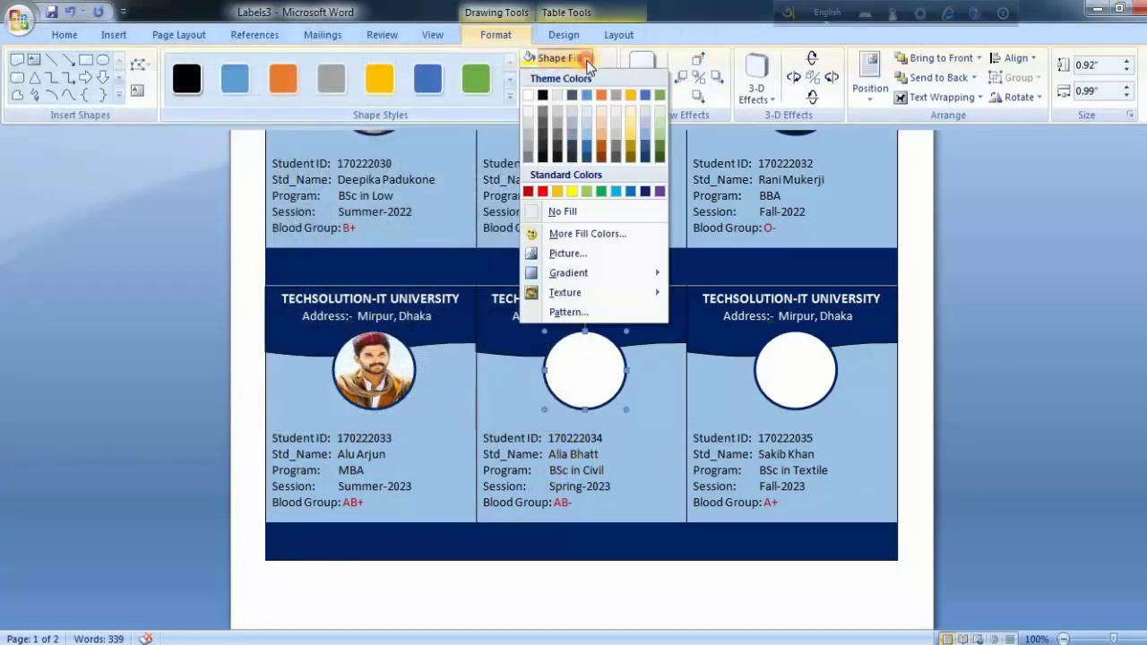
click(566, 251)
click(201, 139)
click(436, 398)
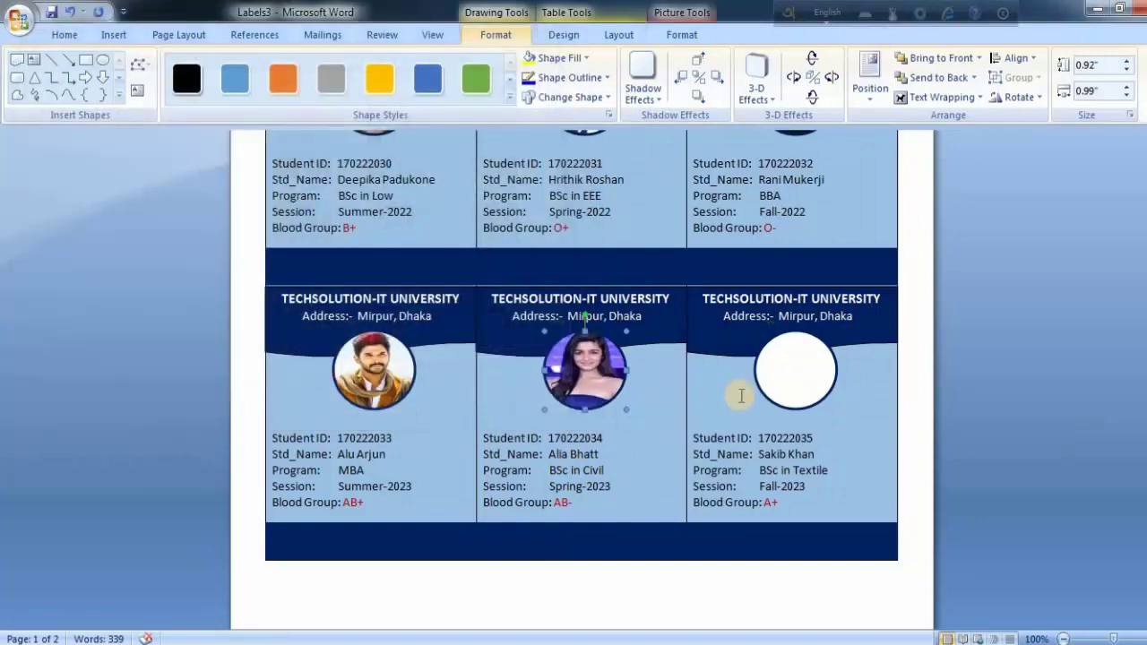
Fill the photo circle on the third card of the third row with the SAKIB picture.
click(794, 392)
click(581, 57)
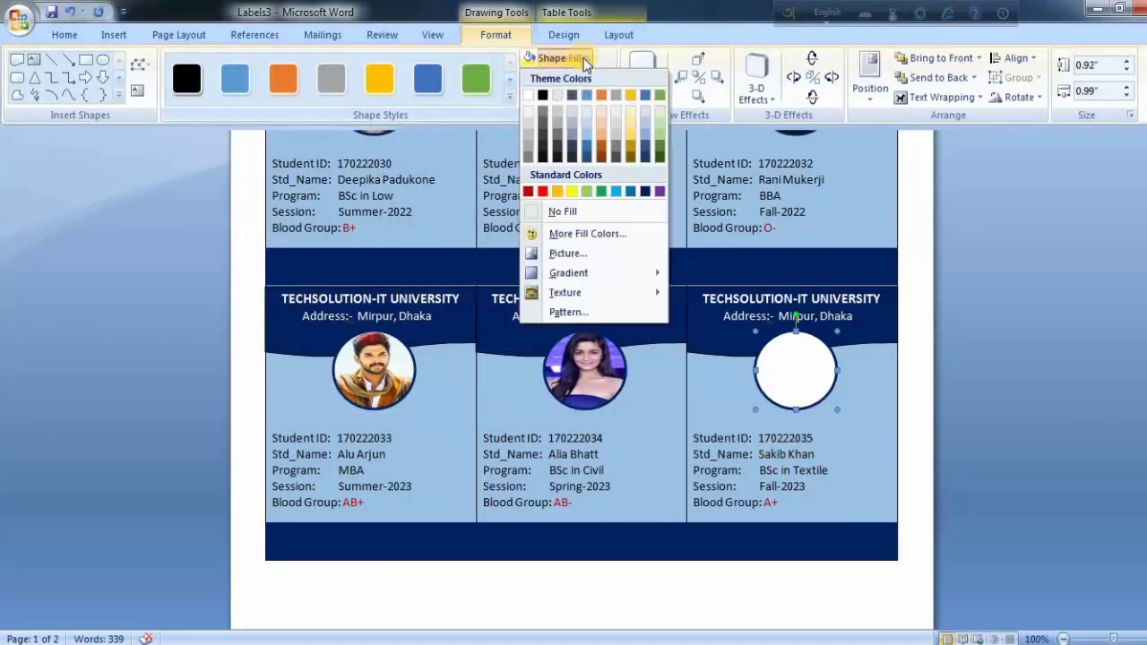
click(571, 250)
scroll(581, 114, down, 2)
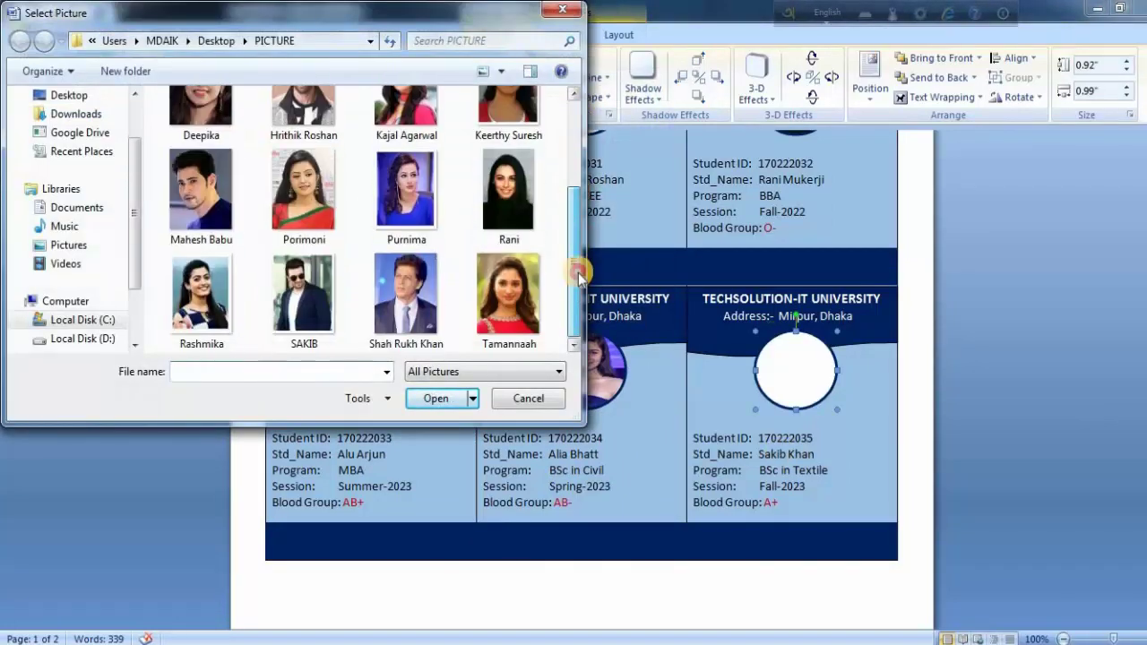
click(303, 300)
click(436, 397)
Fill the photo circle on the first card of page 2's first row with the Kajal Agarwal picture.
drag(1139, 298, 1139, 309)
click(390, 390)
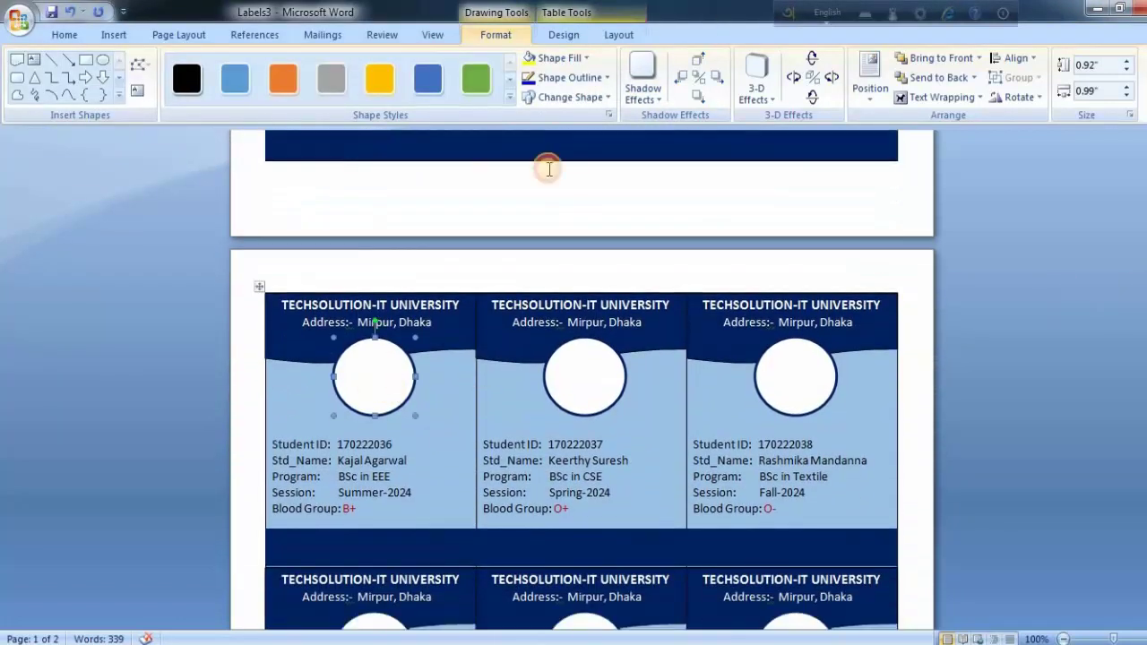
click(581, 57)
click(584, 251)
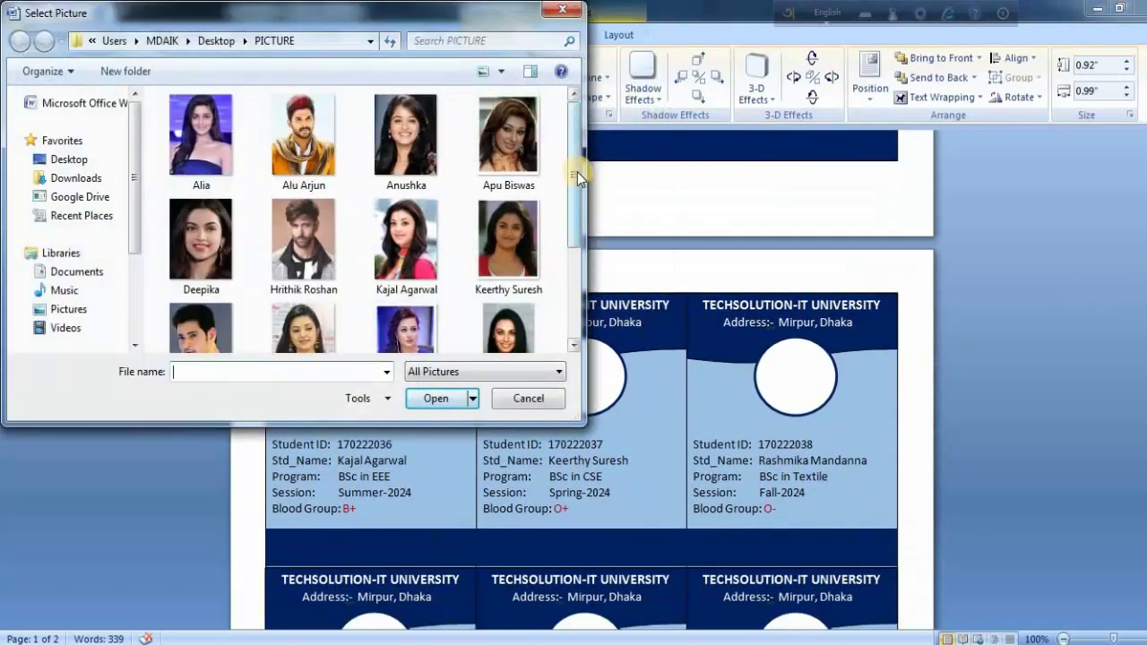
click(434, 229)
click(435, 398)
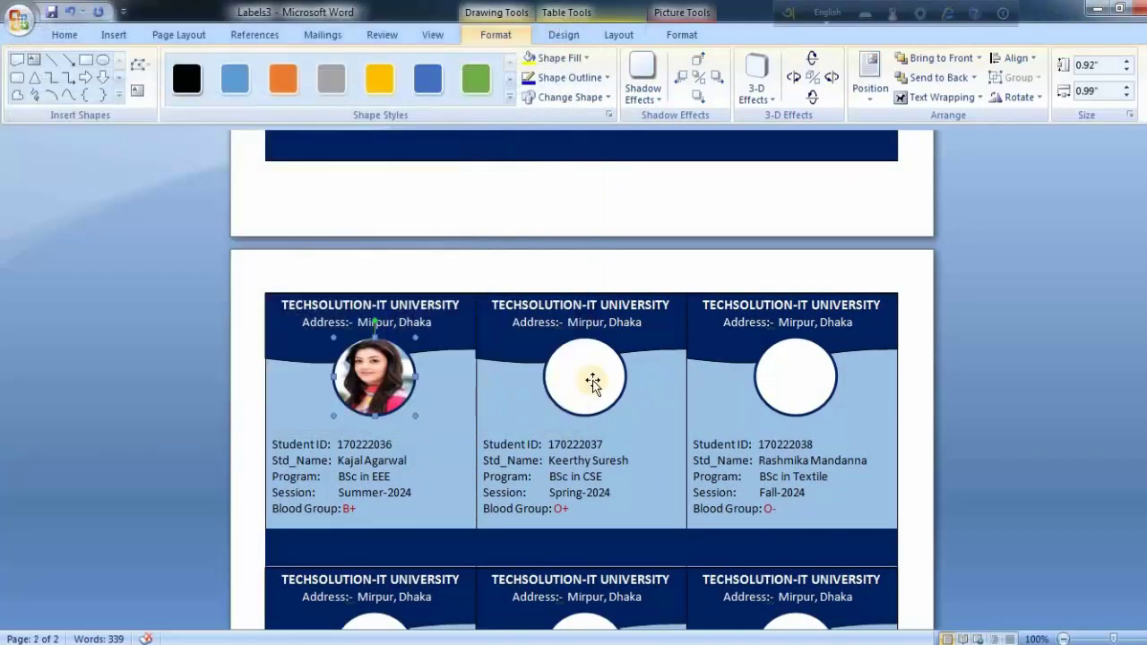
Fill the photo circle on the second card of page 2's first row with the Keerthy Suresh picture.
click(580, 57)
click(570, 251)
click(528, 264)
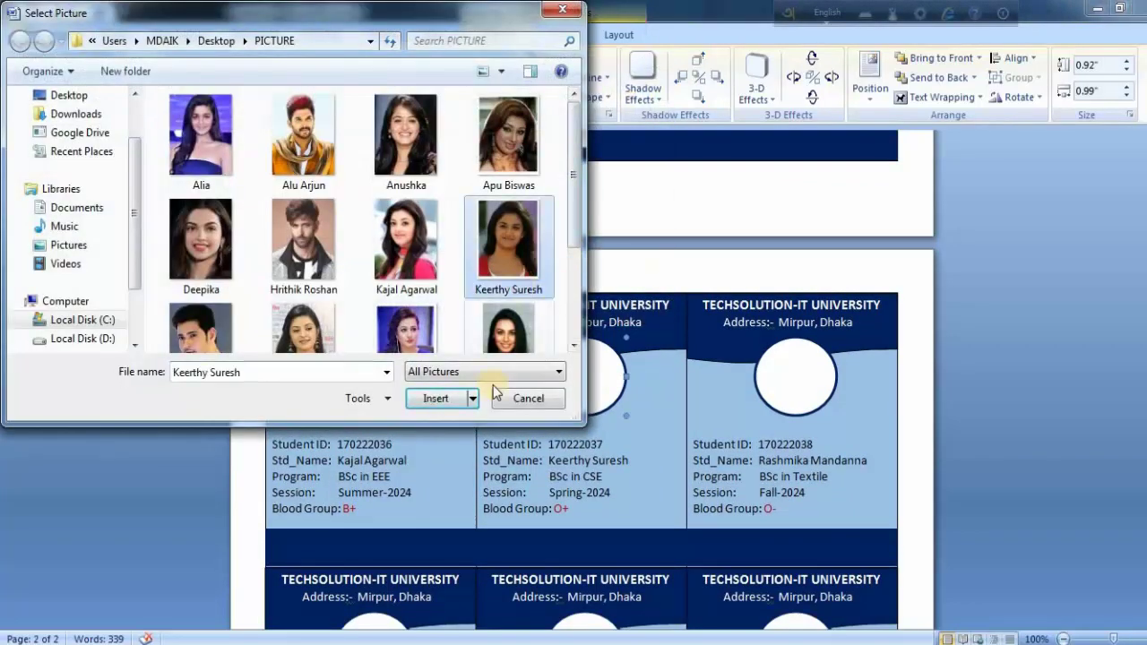
click(437, 398)
Fill the photo circle on the third card of page 2's first row with the Rashmika picture.
click(797, 378)
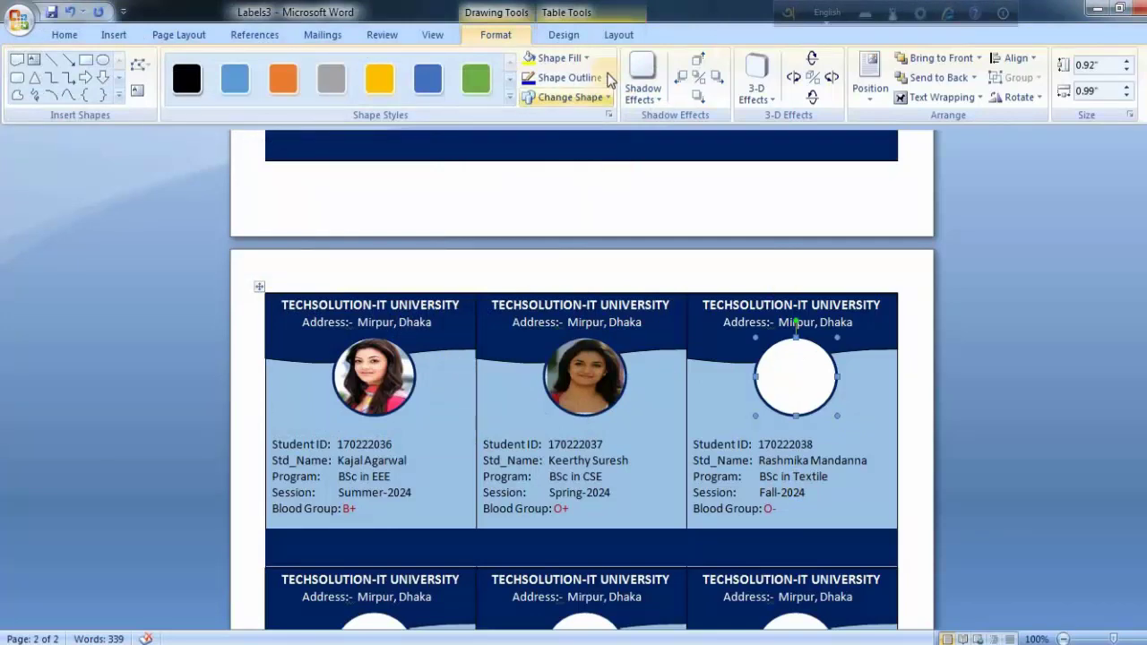
click(580, 57)
click(573, 253)
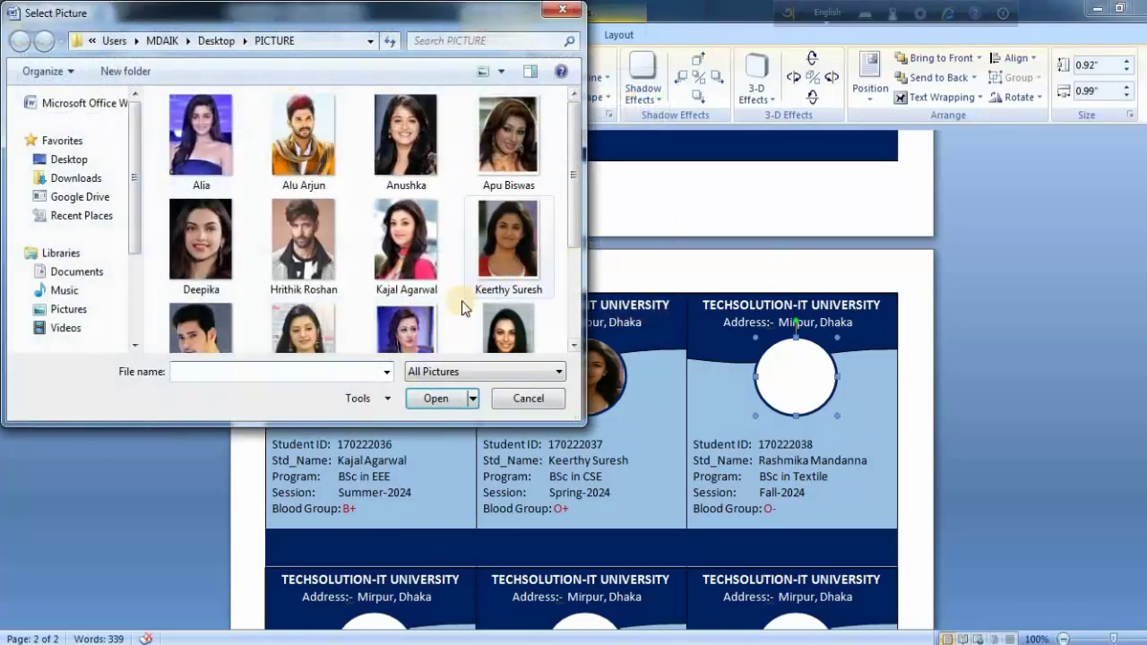
scroll(580, 157, down, 3)
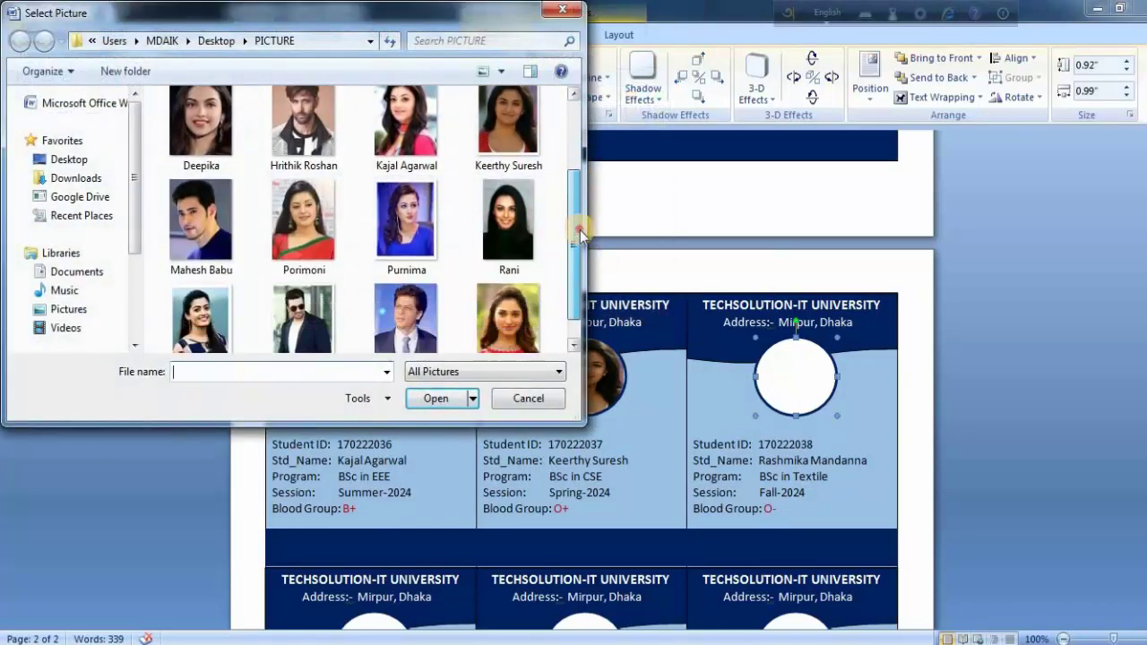
click(200, 295)
click(449, 397)
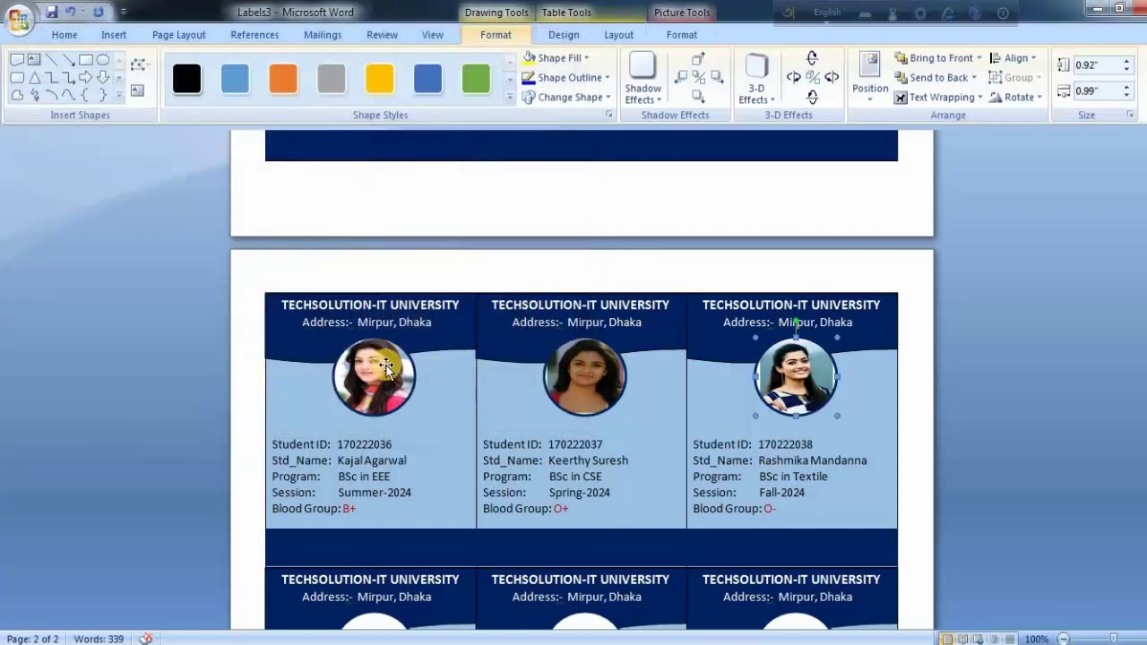
Fill the photo circle on the first card of page 2's second row with the Purnima picture.
scroll(1142, 372, down, 7)
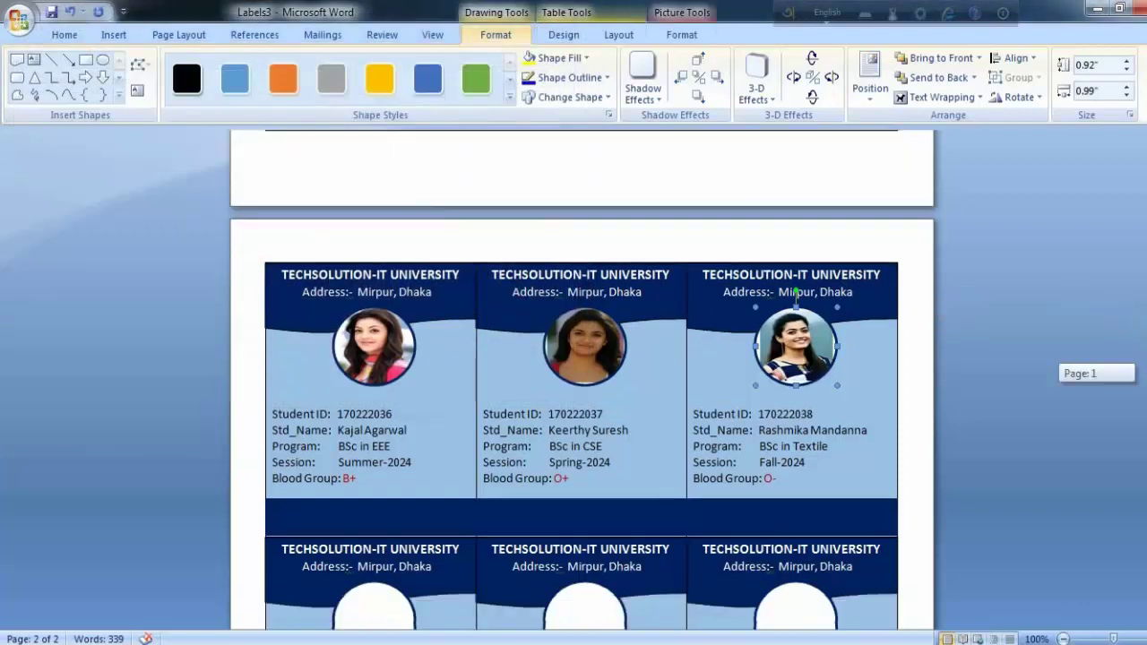
click(369, 331)
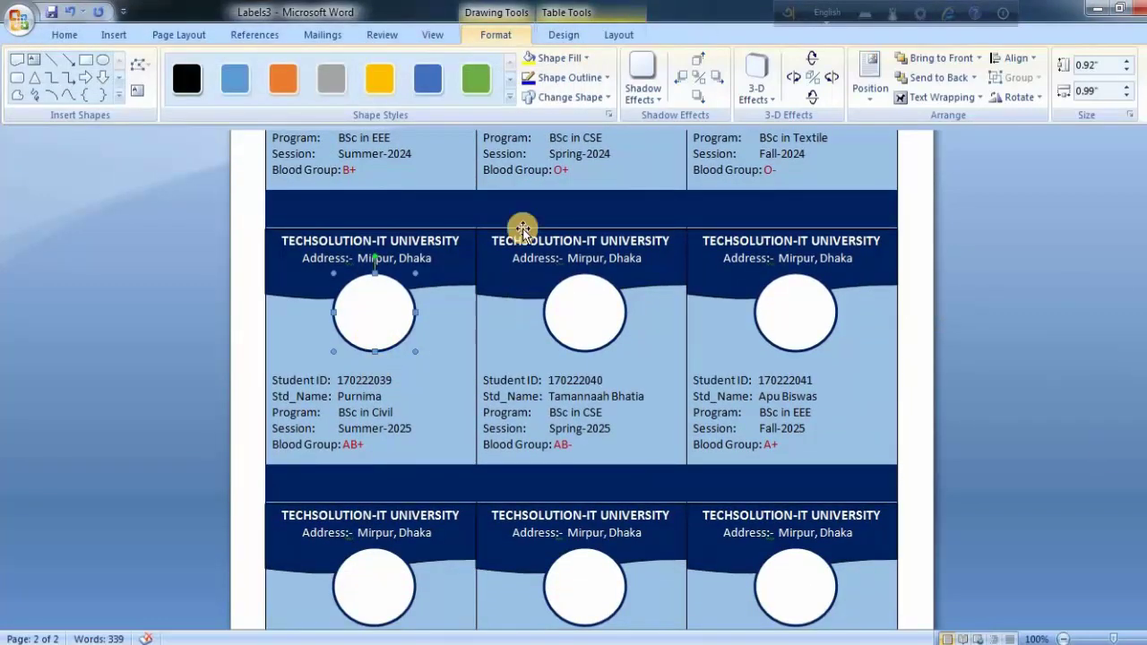
click(582, 58)
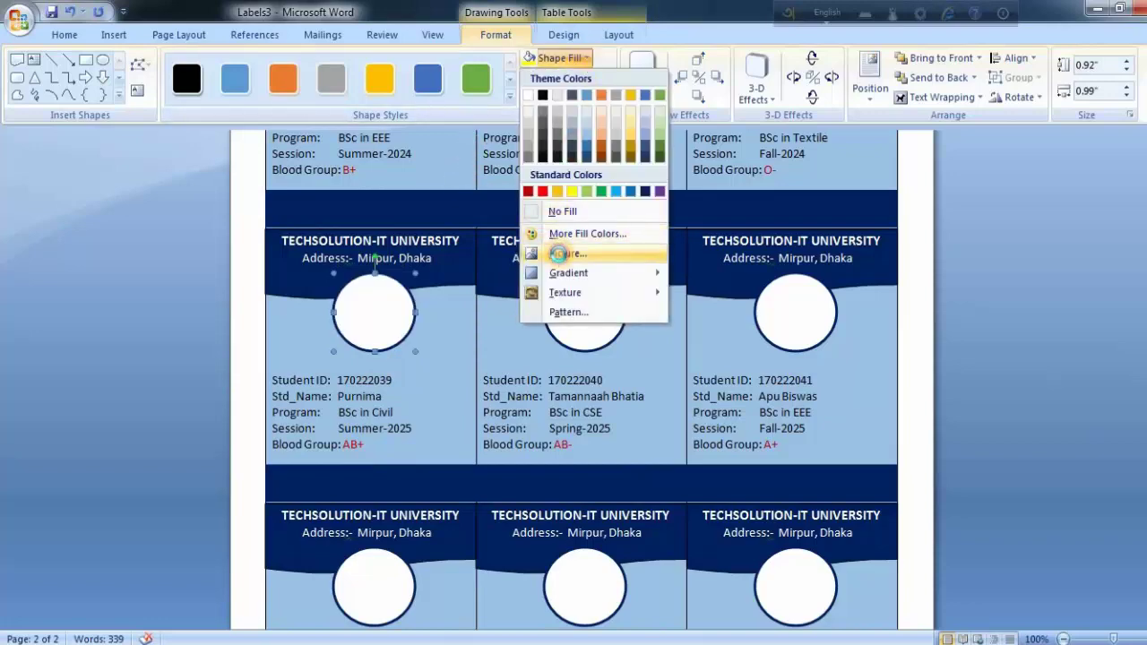
click(561, 252)
click(401, 339)
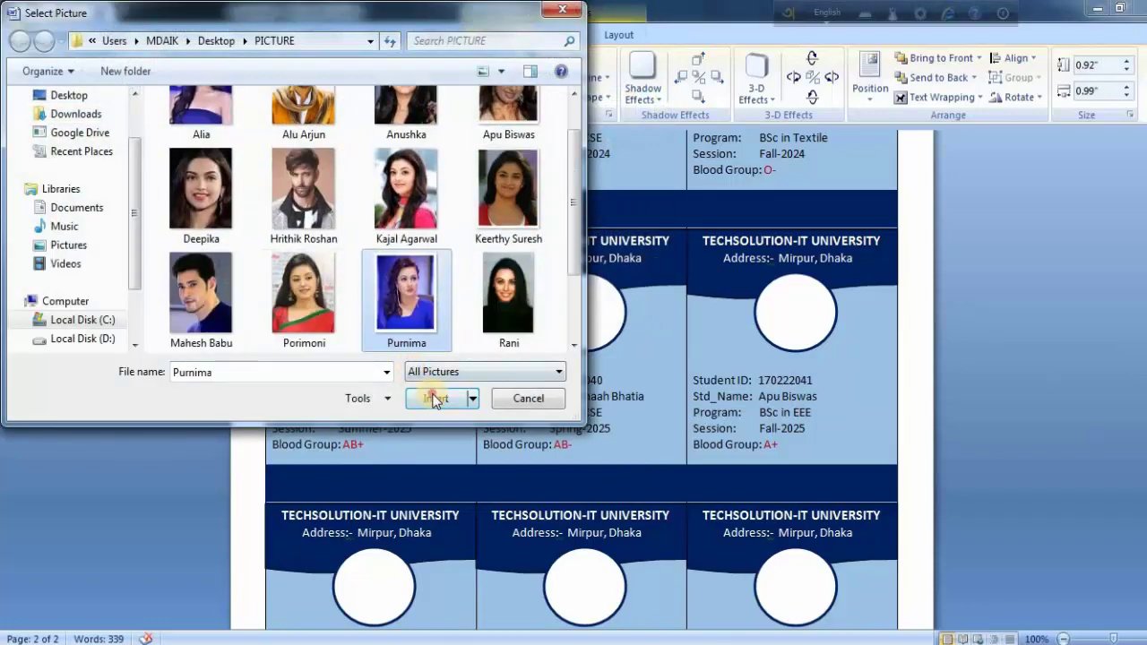
click(436, 398)
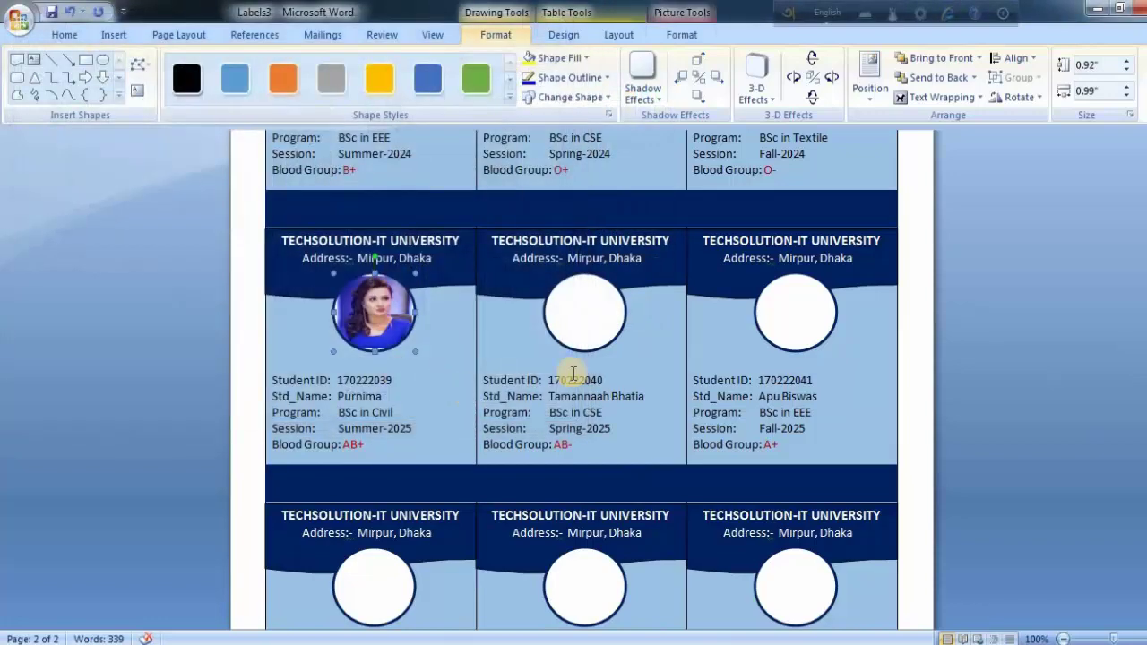
Fill the photo circle on the second card of page 2's second row with the Tamannaah picture.
click(577, 57)
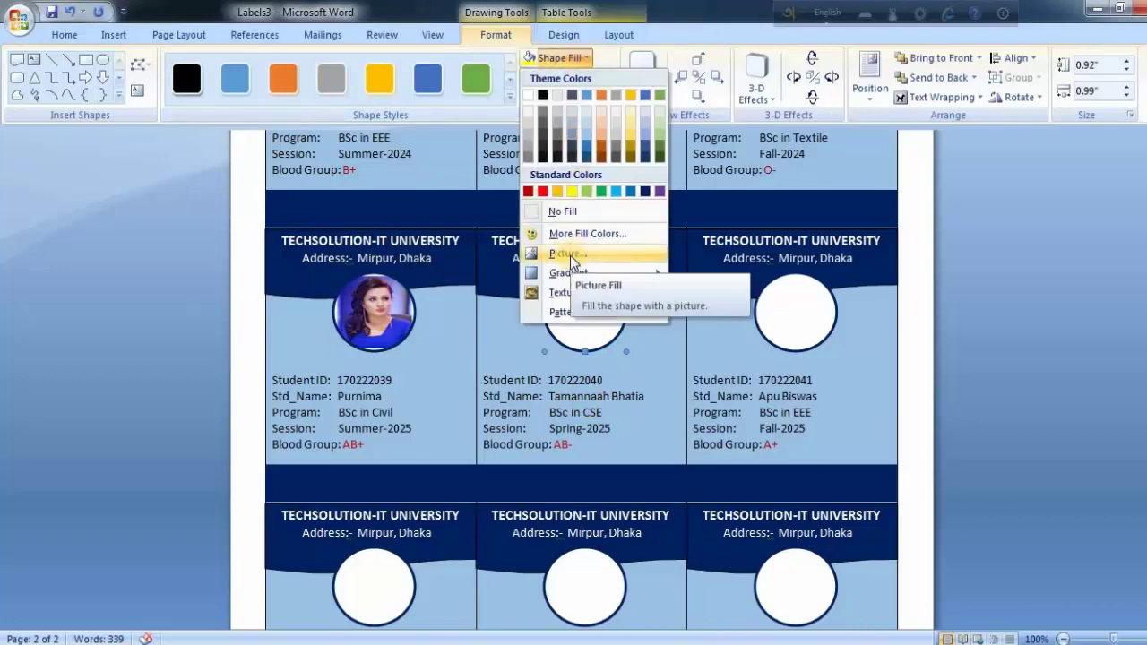
click(567, 254)
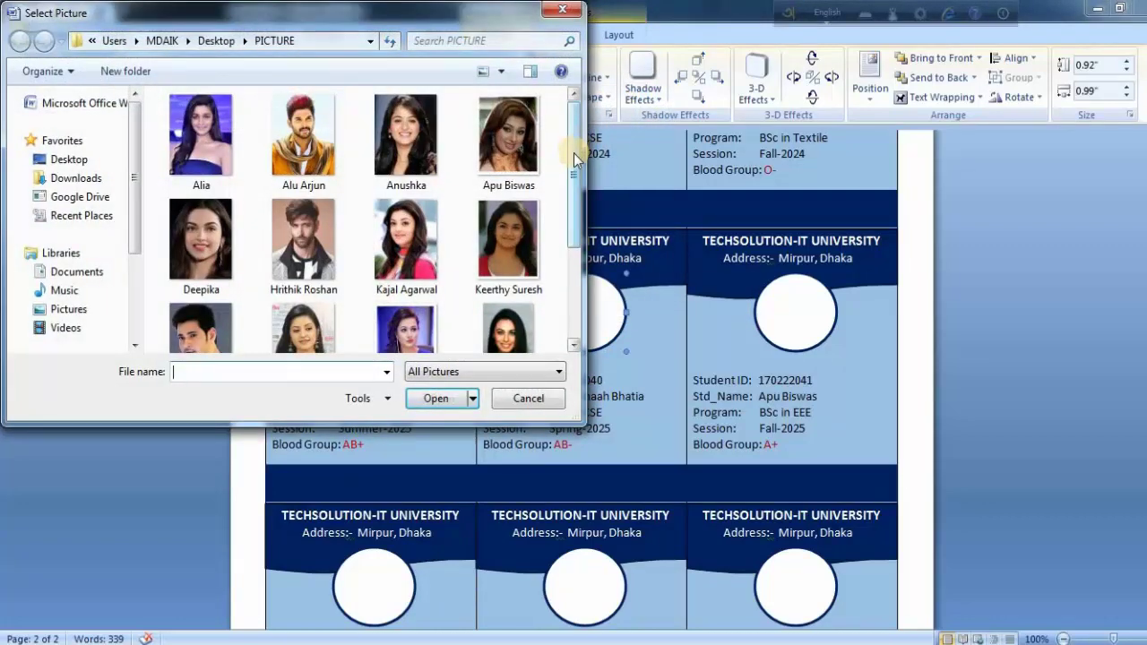
drag(574, 159, 574, 245)
click(507, 300)
click(433, 399)
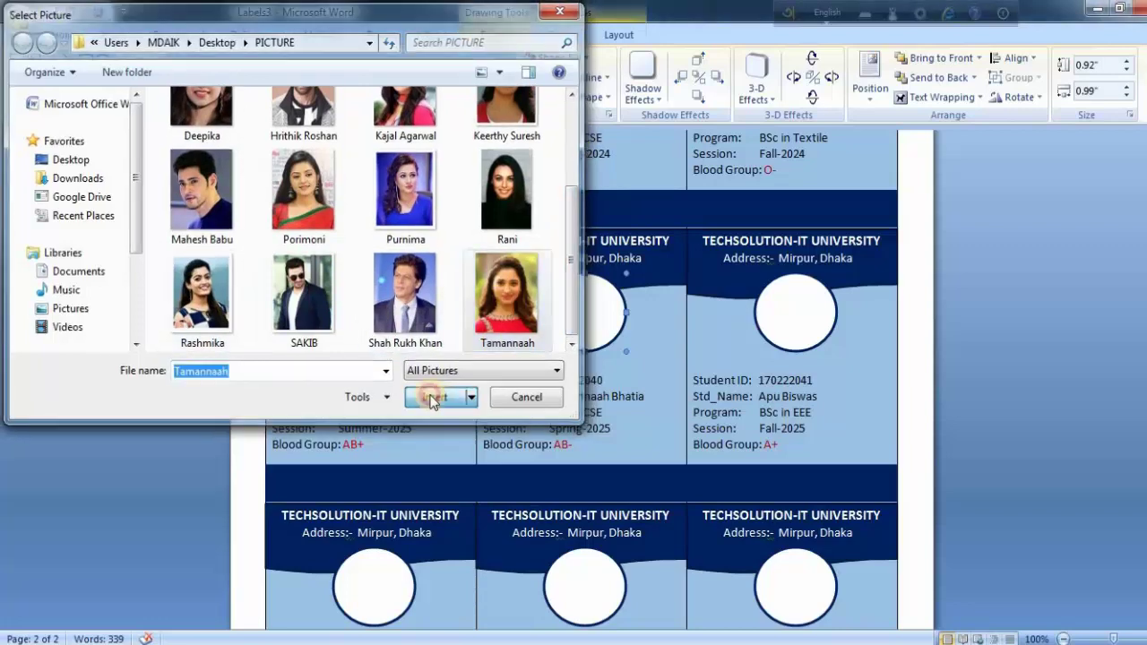
Fill the photo circle on the third card of page 2's second row with the Apu Biswas picture.
click(810, 330)
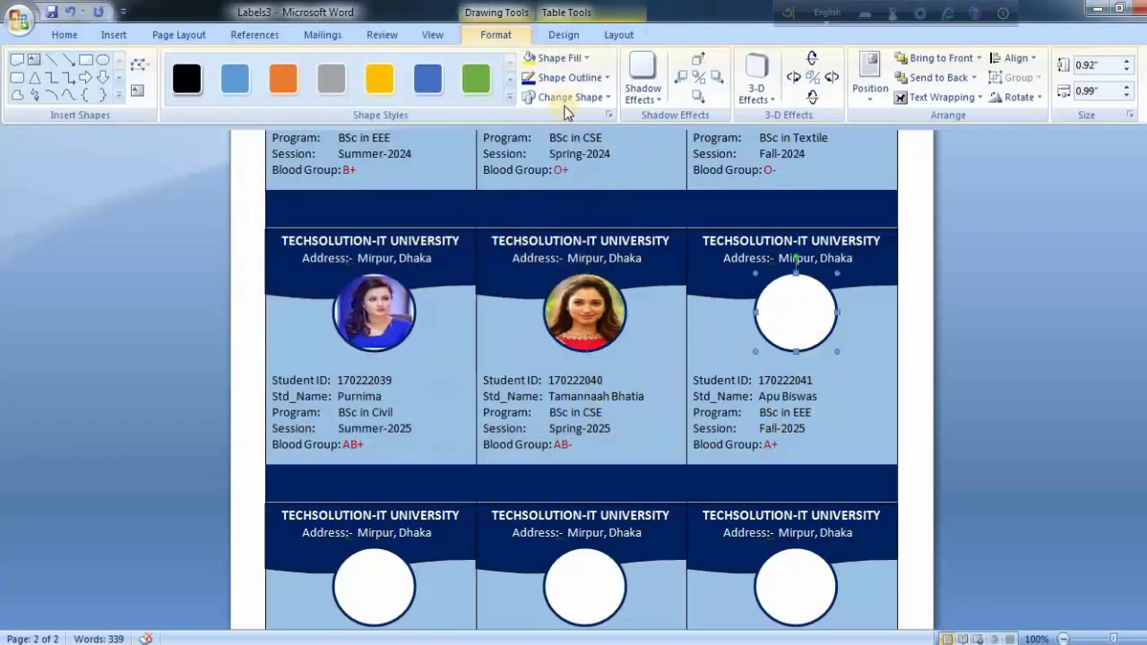
click(584, 58)
click(564, 251)
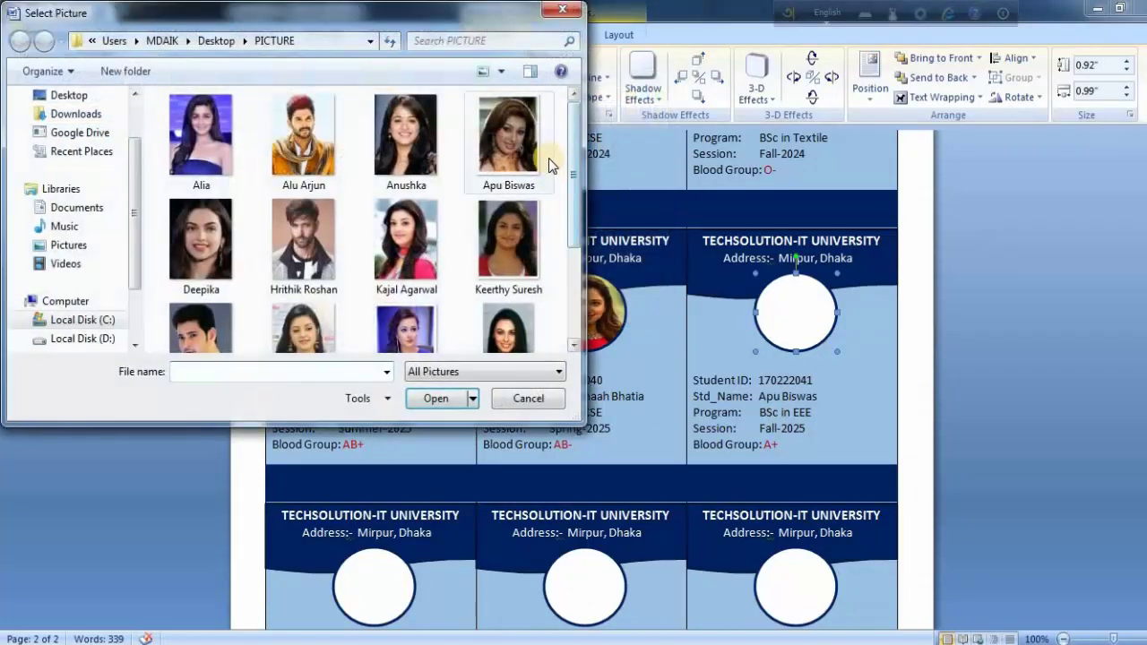
click(528, 170)
click(435, 399)
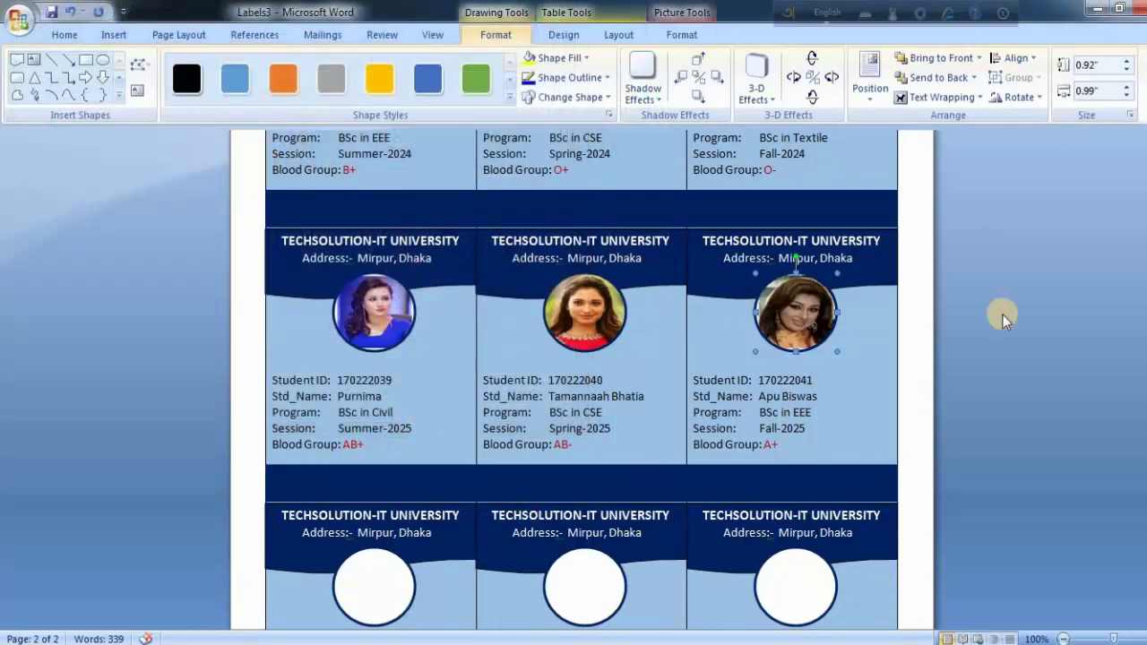
Fill the photo circle on the first card of page 2's third row with the Porimoni picture and deselect it.
drag(1139, 453, 1140, 490)
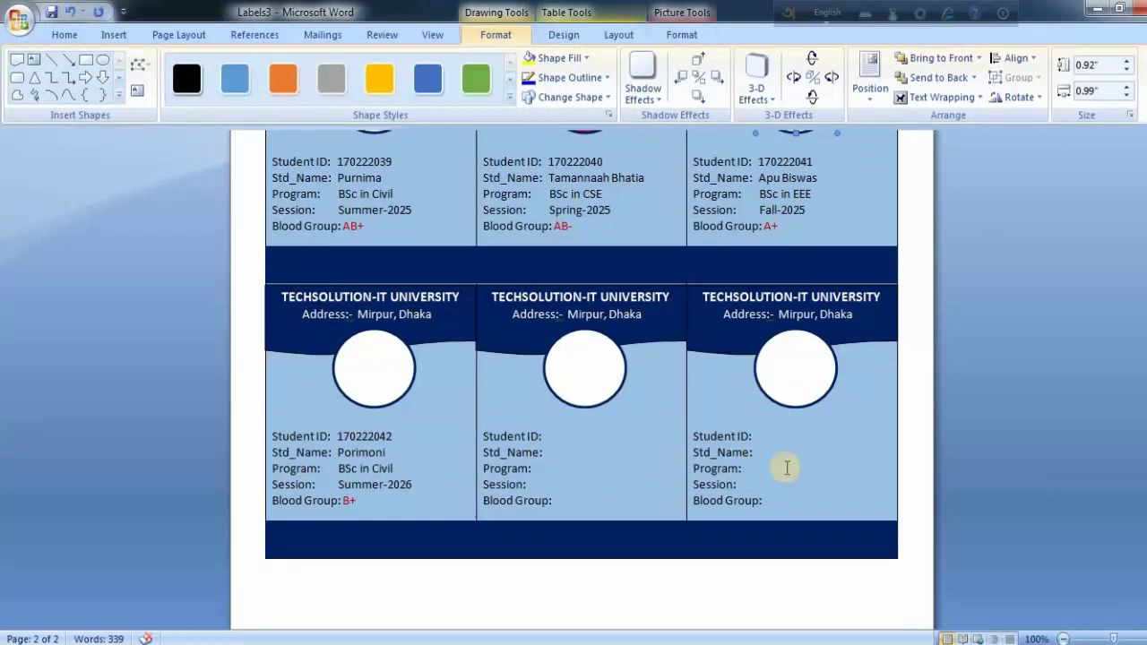
click(383, 370)
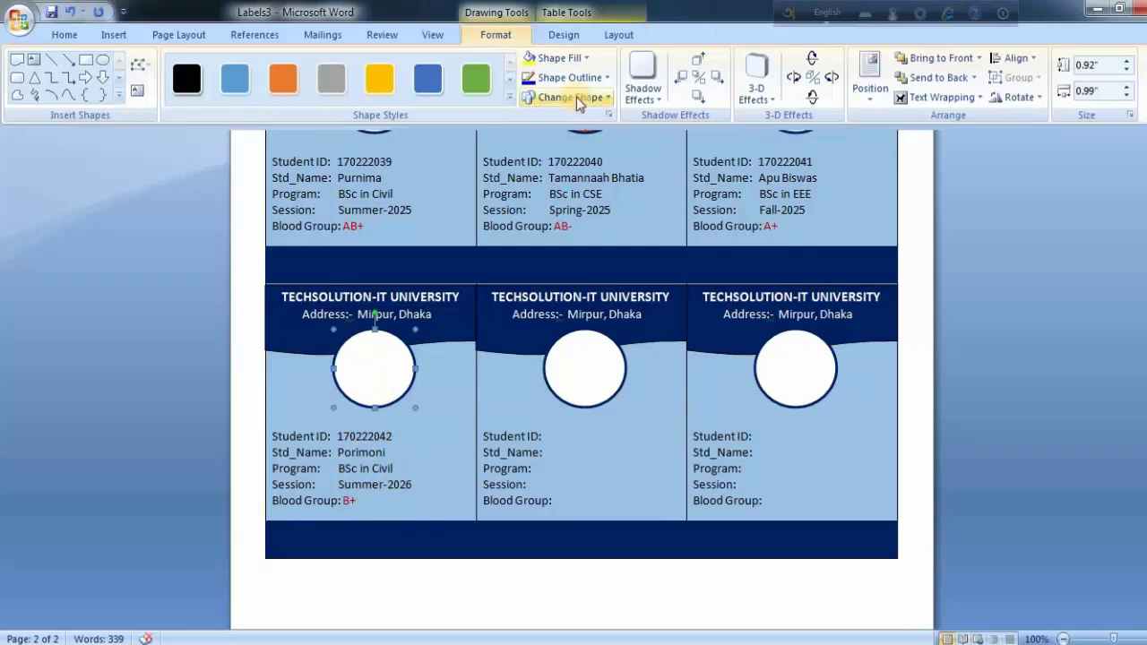
click(557, 58)
click(564, 254)
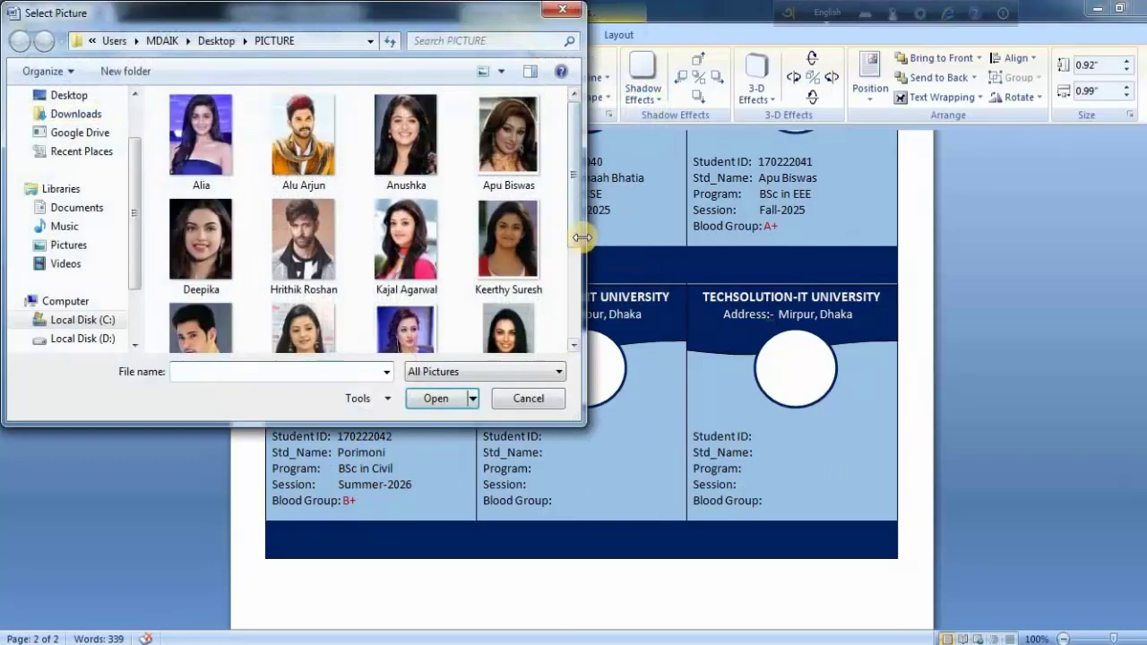
drag(571, 193, 576, 225)
click(309, 287)
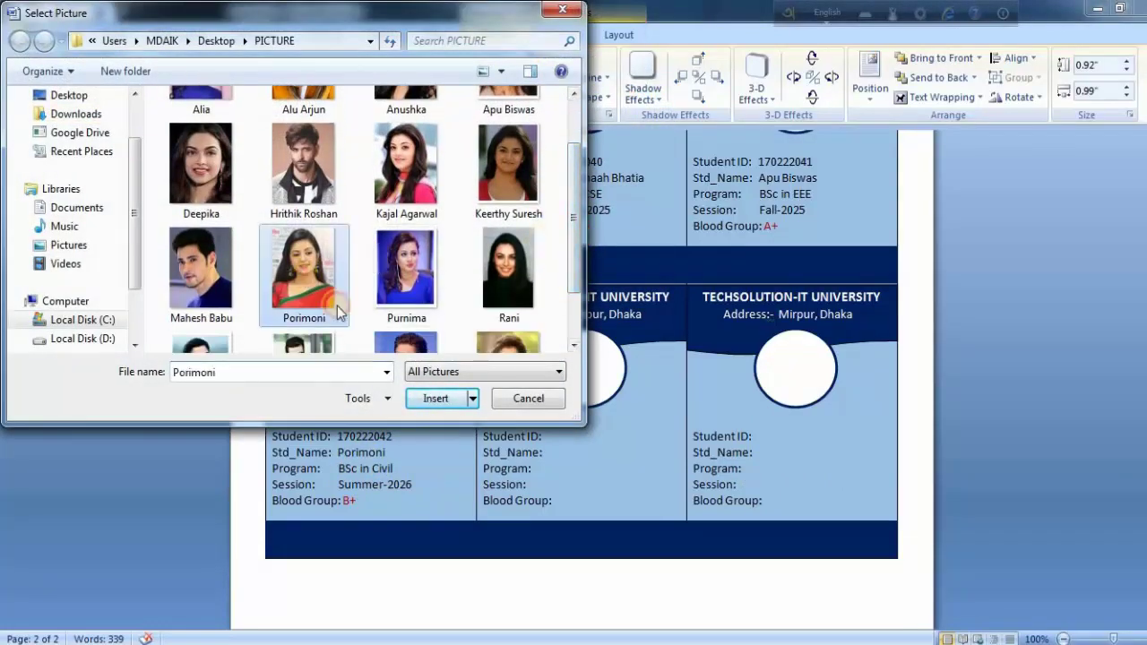
click(434, 399)
click(858, 497)
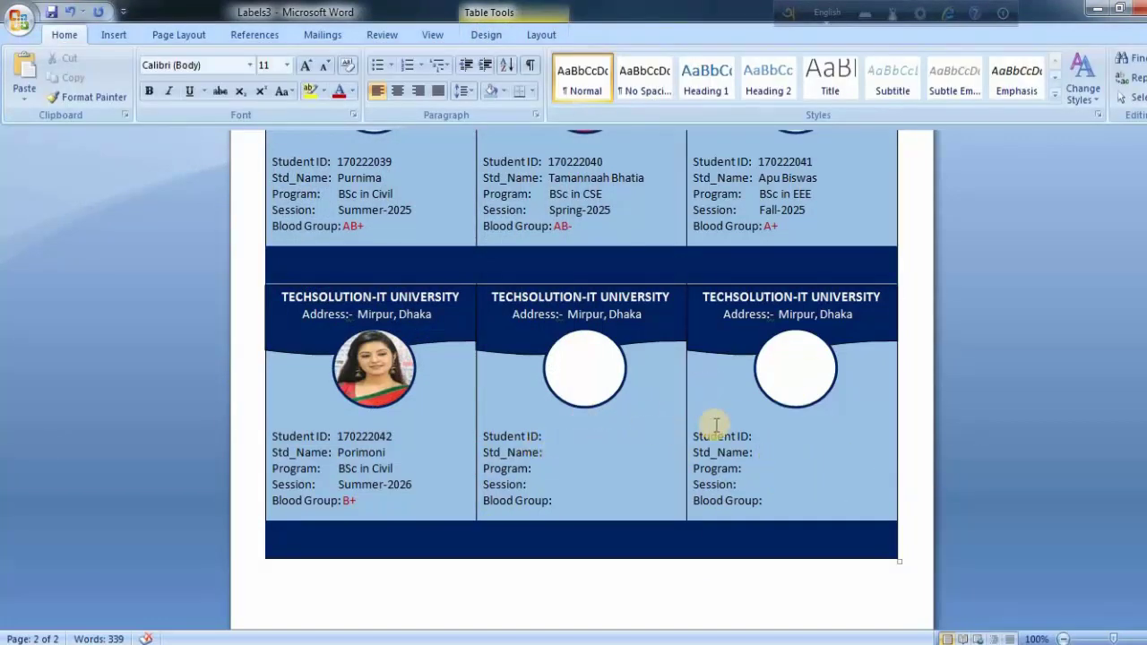
Review the finished cards on both pages side by side, including in full-screen reading view.
scroll(717, 424, up, 15)
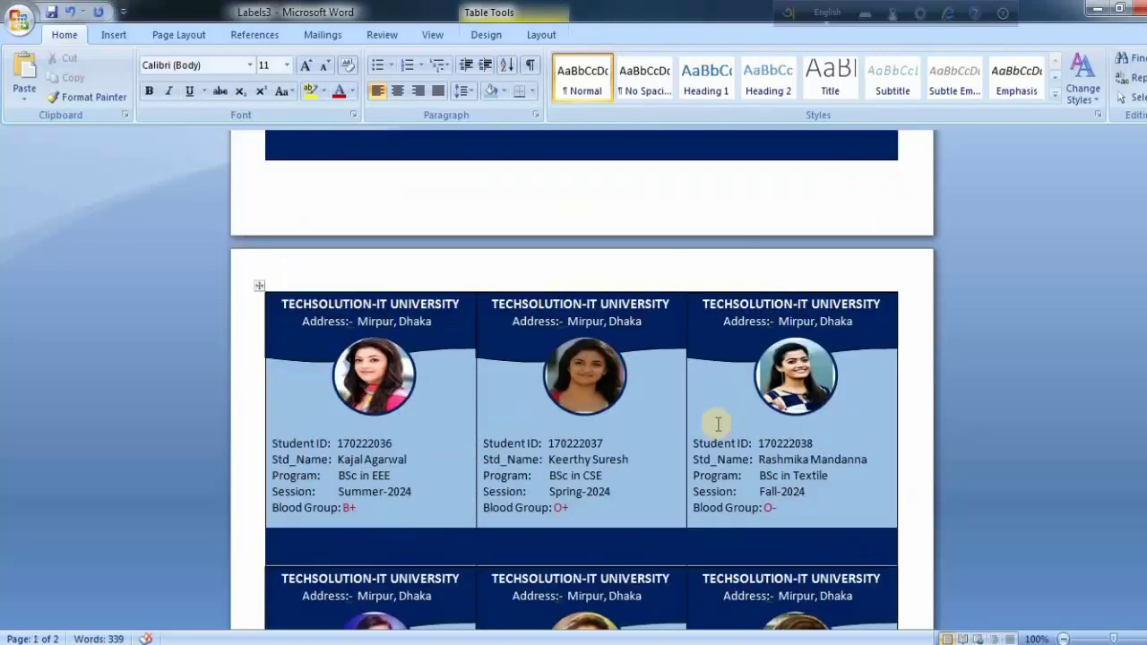
scroll(717, 424, up, 10)
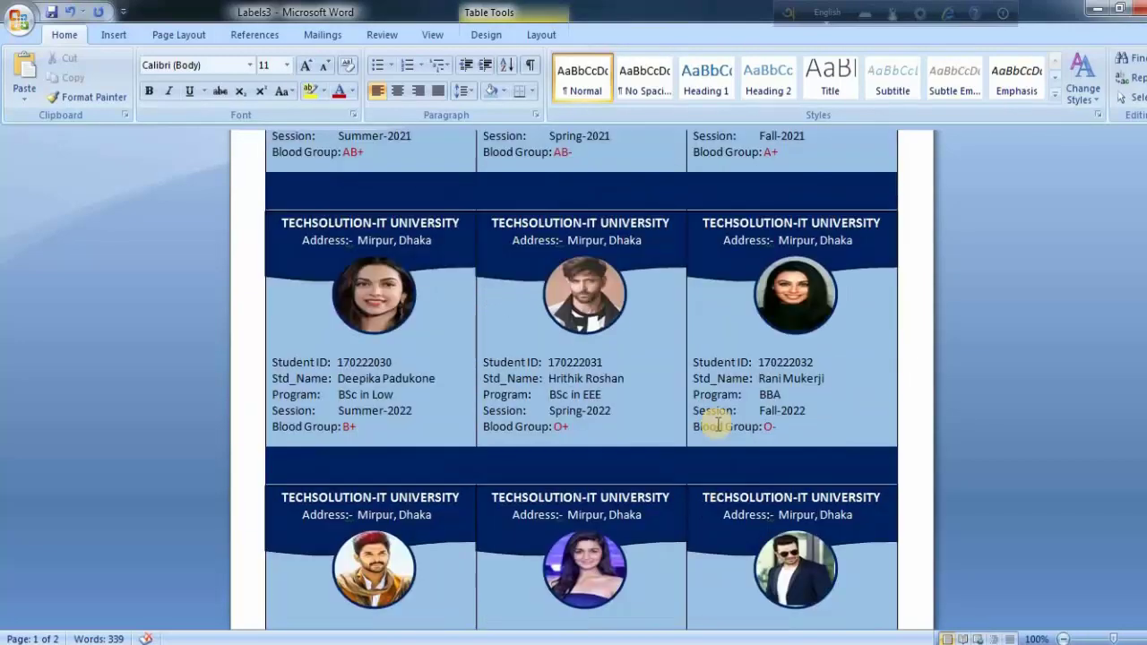
scroll(717, 424, up, 5)
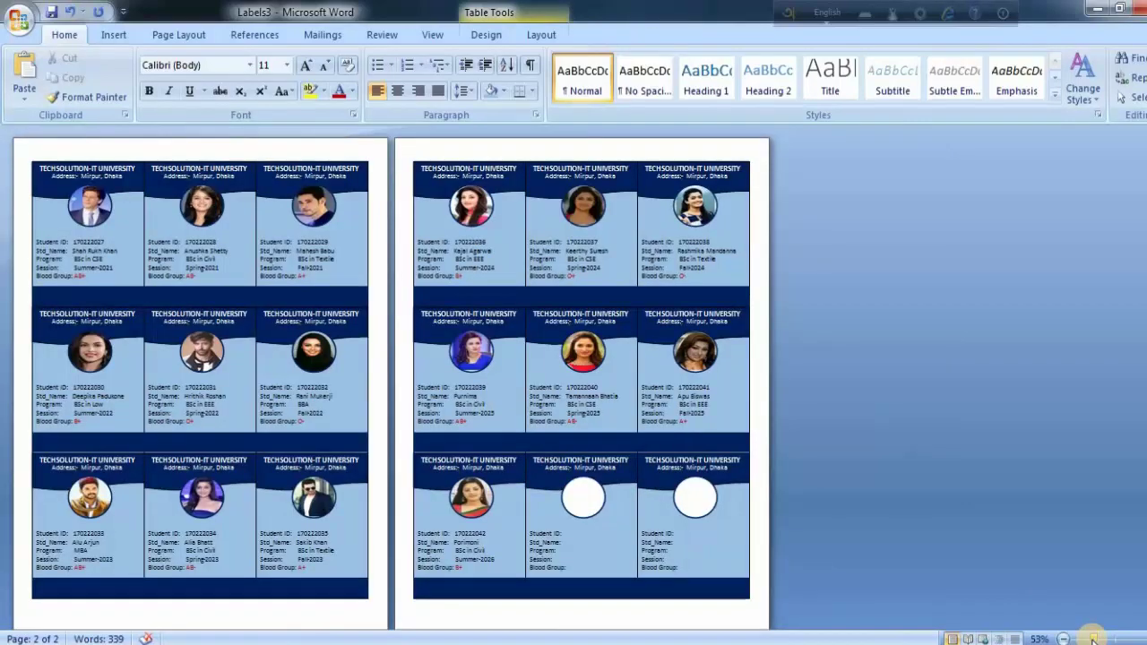
click(971, 638)
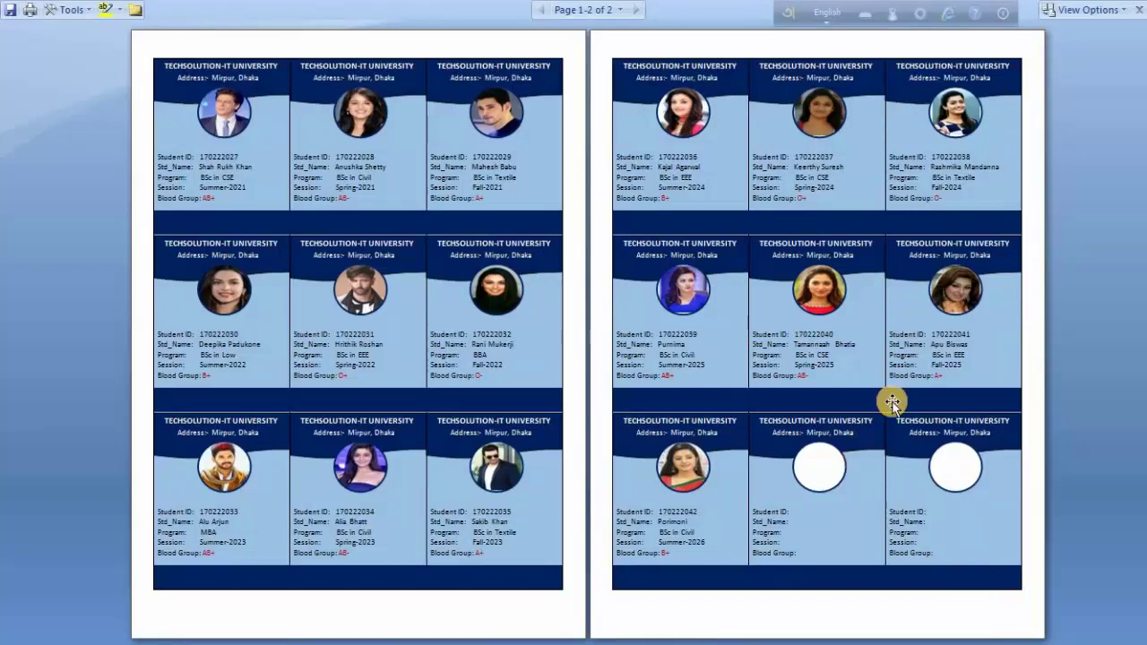
click(1139, 10)
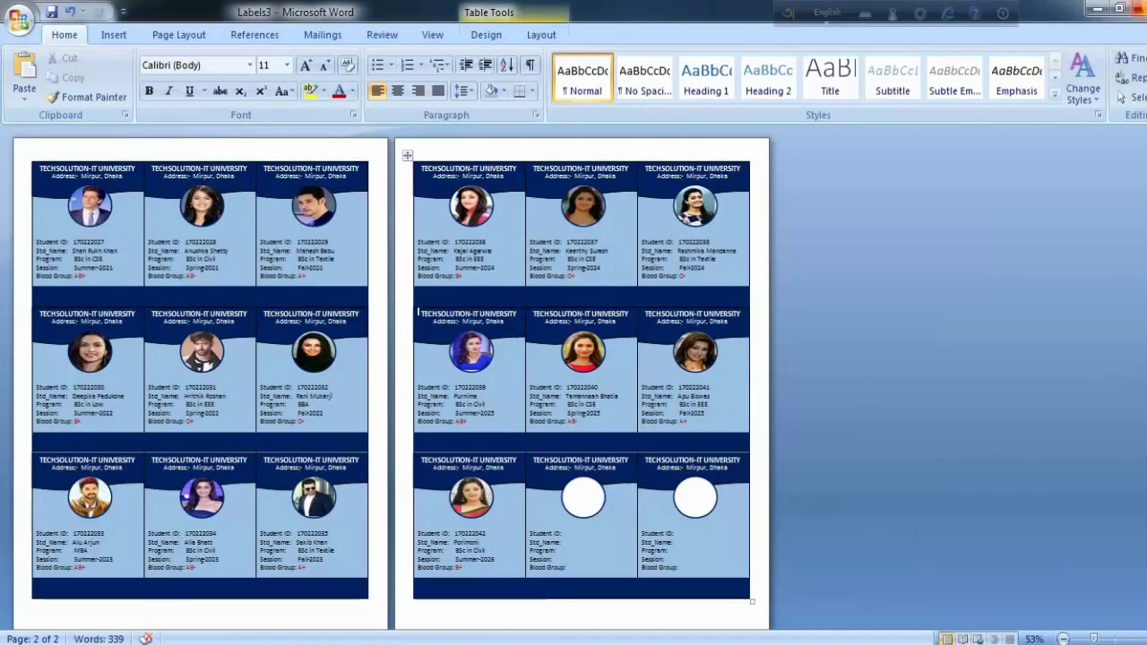
Save the merged cards to the Desktop as a Word document named Student ID.
click(16, 25)
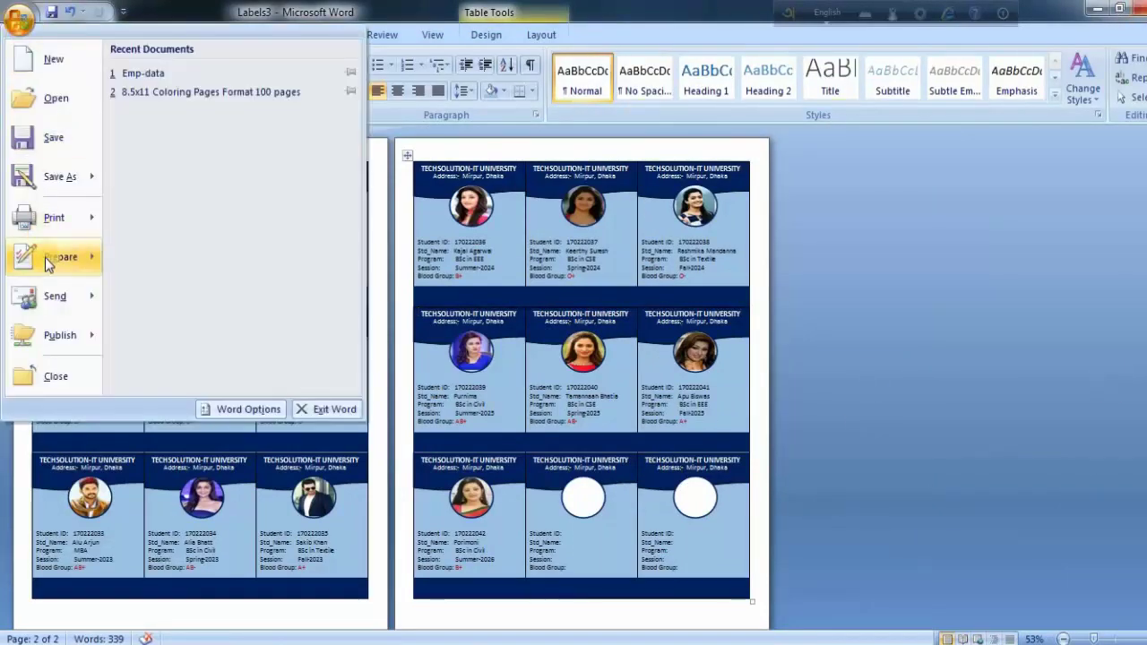
click(59, 179)
click(69, 133)
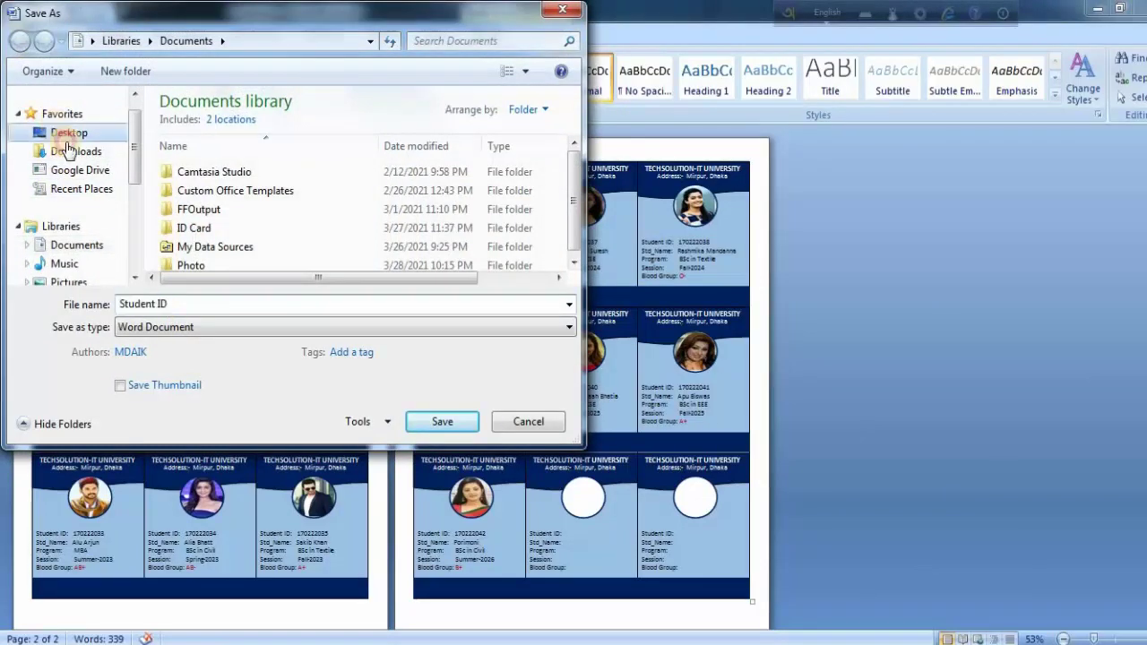
click(436, 425)
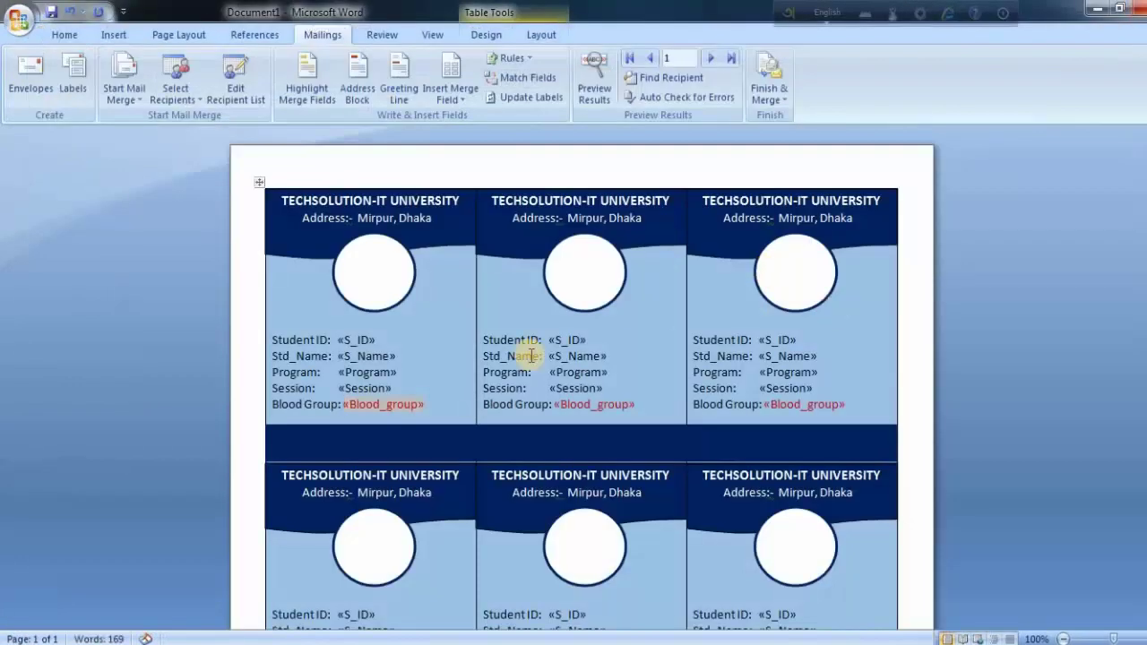
In the merge template Document1, draw a 1" by 1" text box between the first row's first two cards containing "Student ID Card".
click(381, 455)
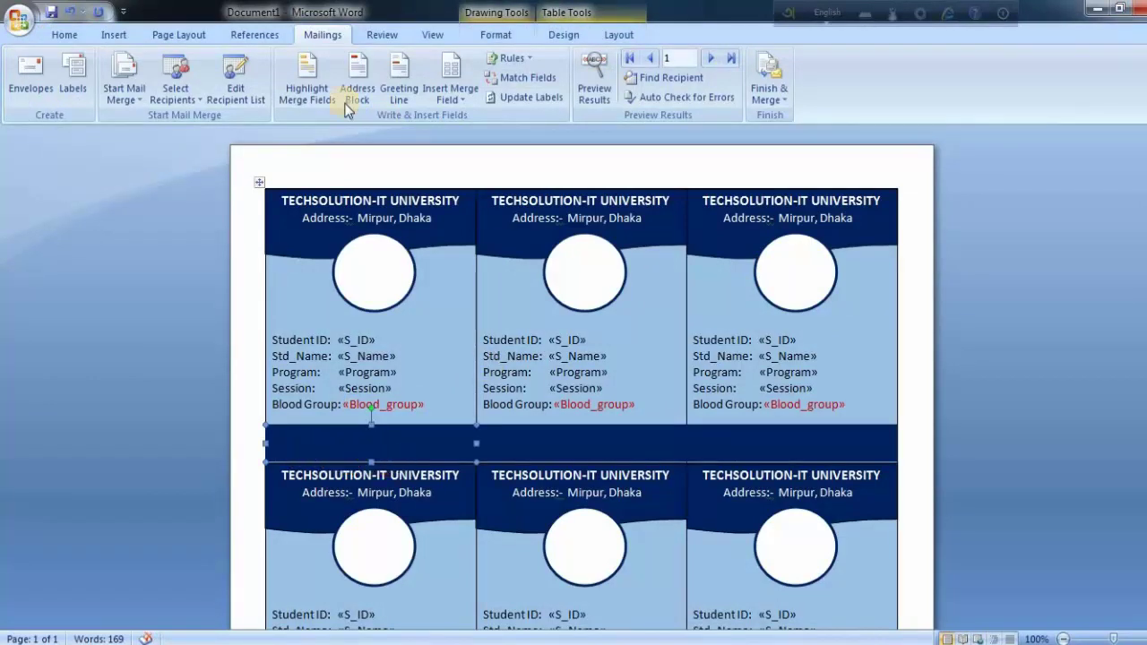
click(64, 35)
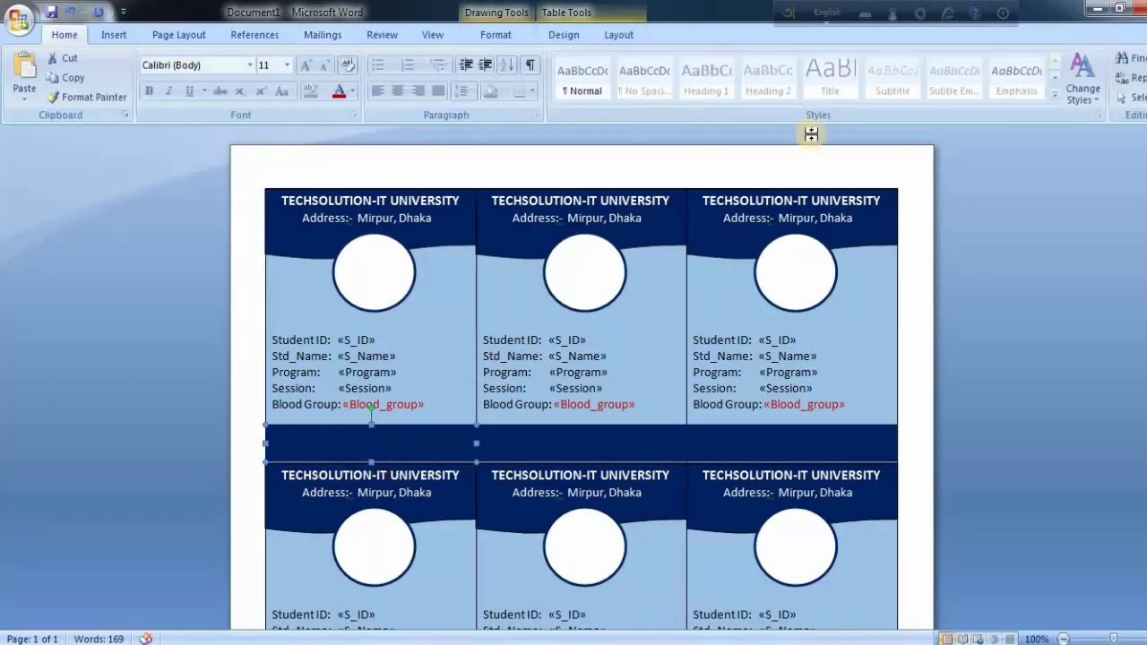
click(114, 34)
click(690, 79)
click(753, 449)
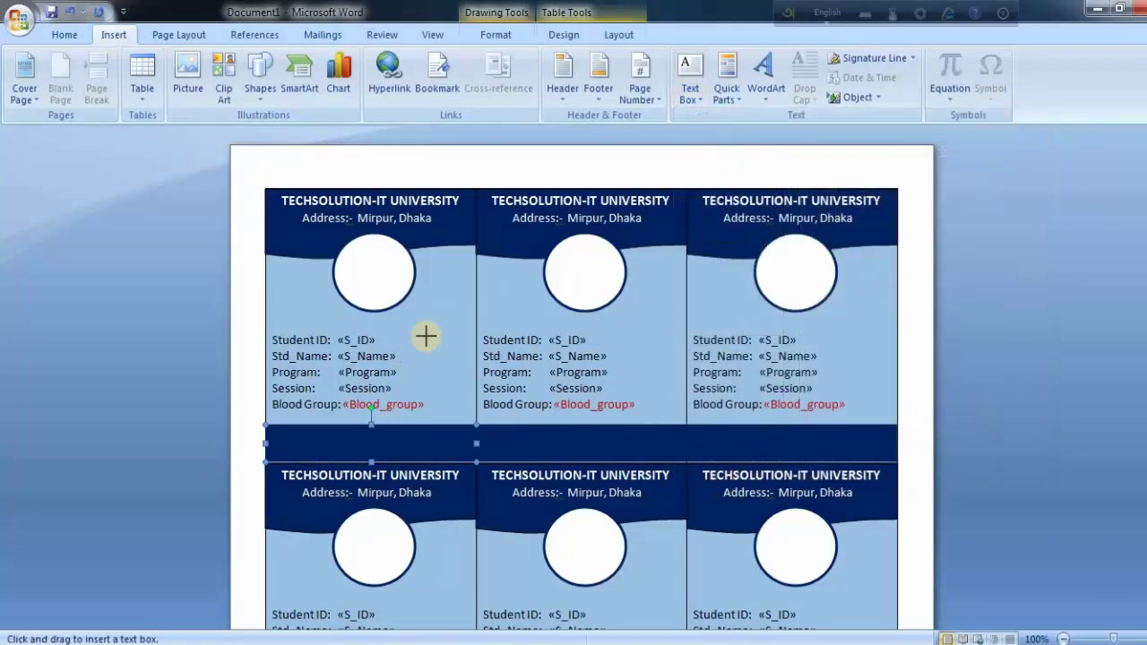
drag(425, 336, 510, 422)
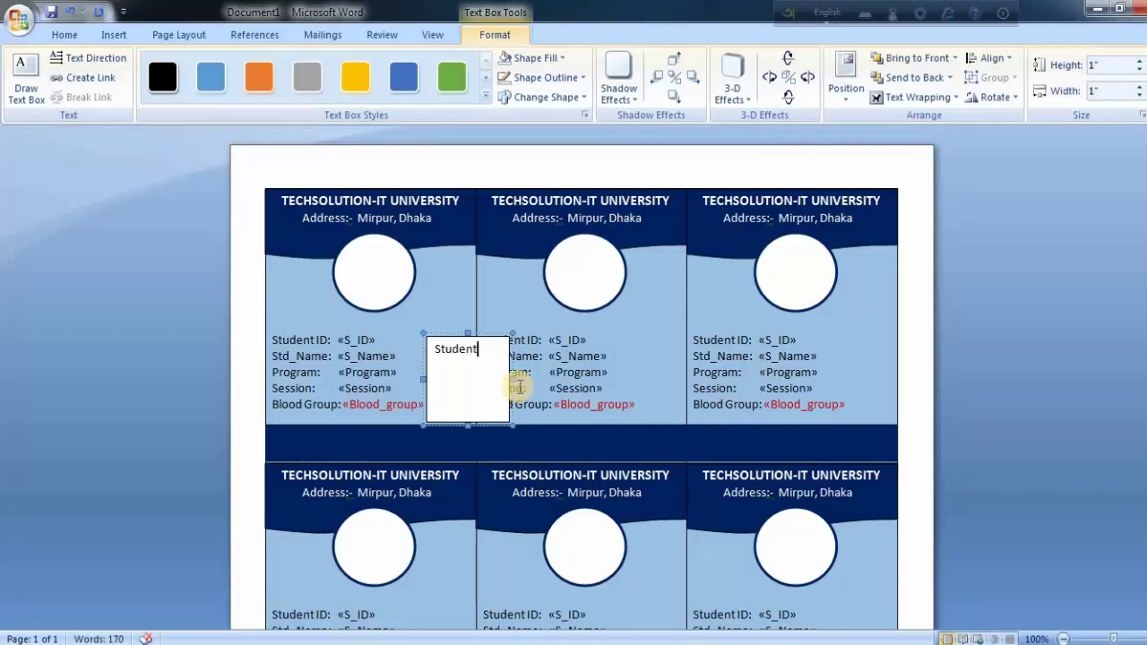
text(ID Card)
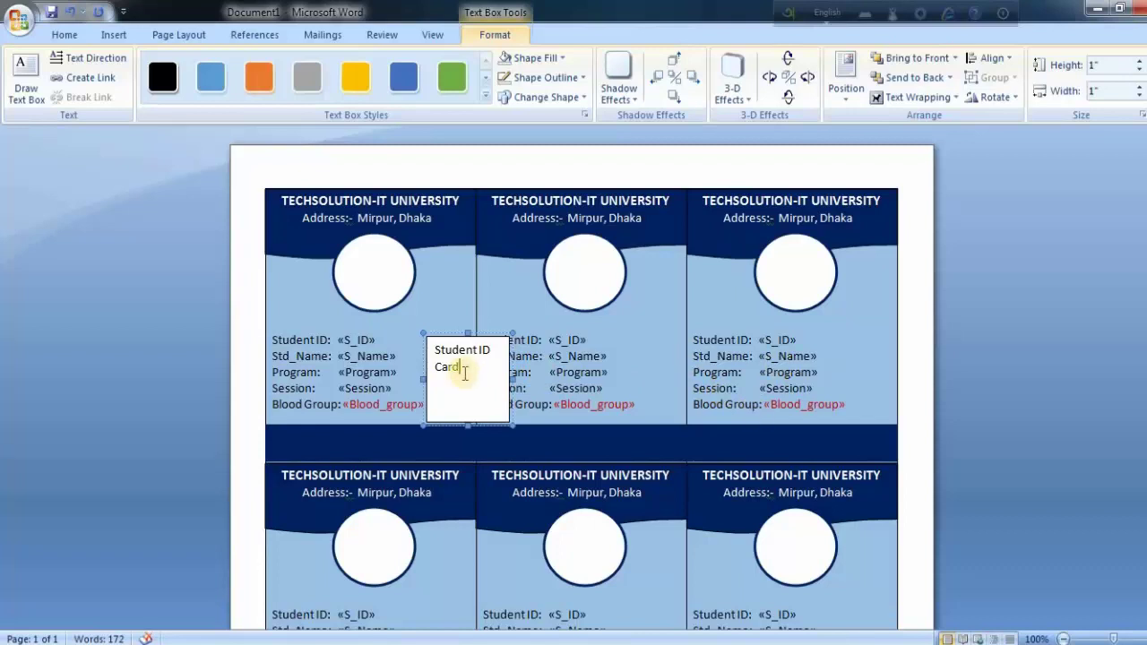
Select all the text in the new text box.
key(ctrl+a)
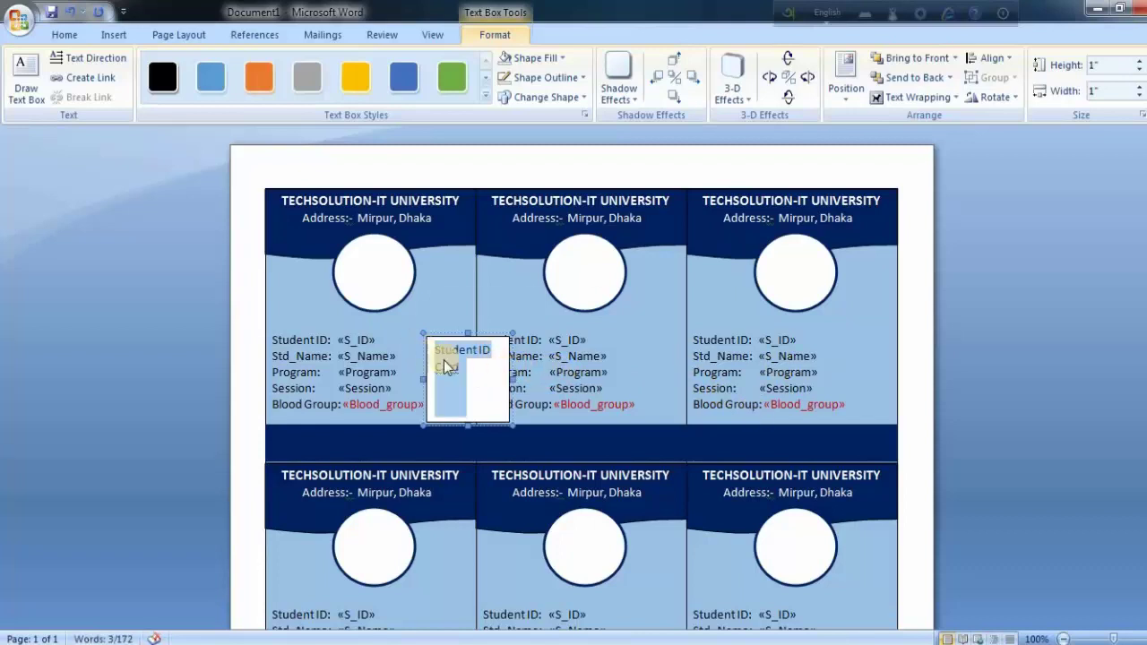